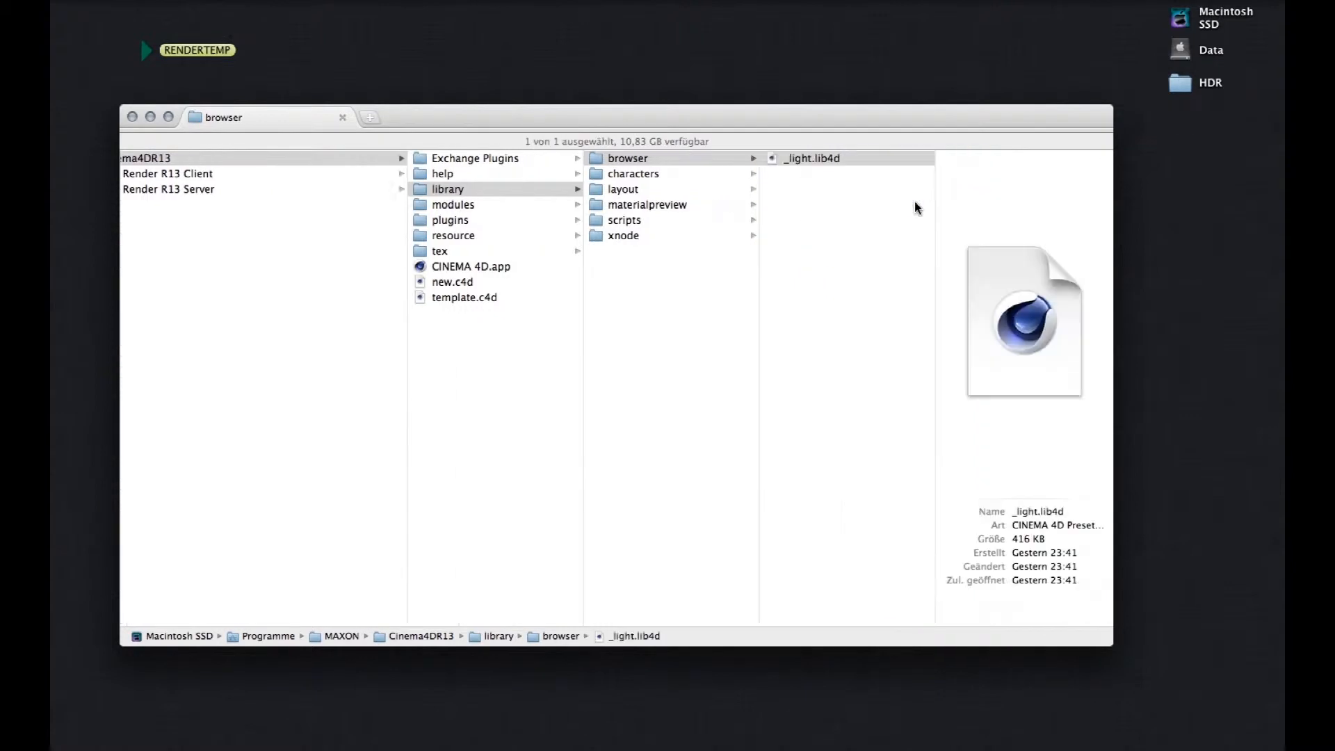
Switch to Cinema 4D and load the _rooms preset from the _Light presets in the Content Browser.
{"action": "key", "text": "super+o"}
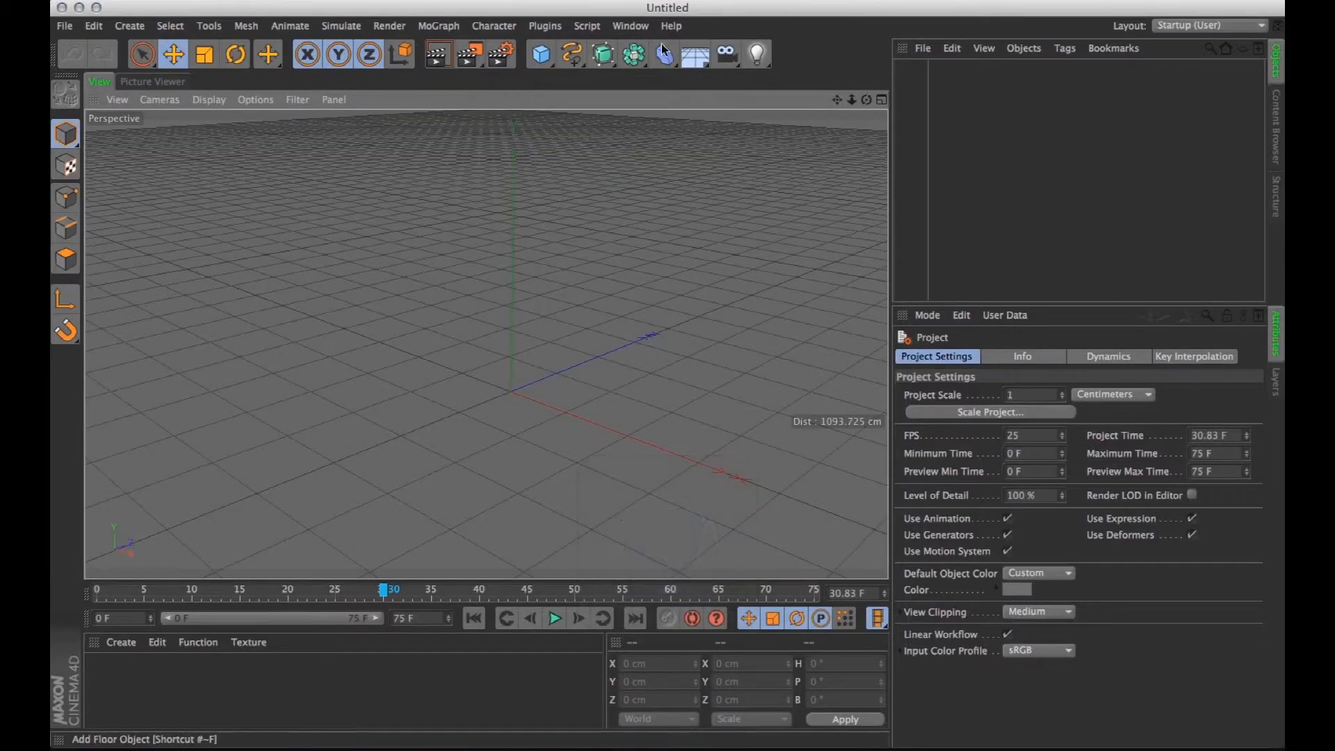
{"action": "left_click", "coordinate": [630, 26]}
{"action": "left_click", "coordinate": [650, 117]}
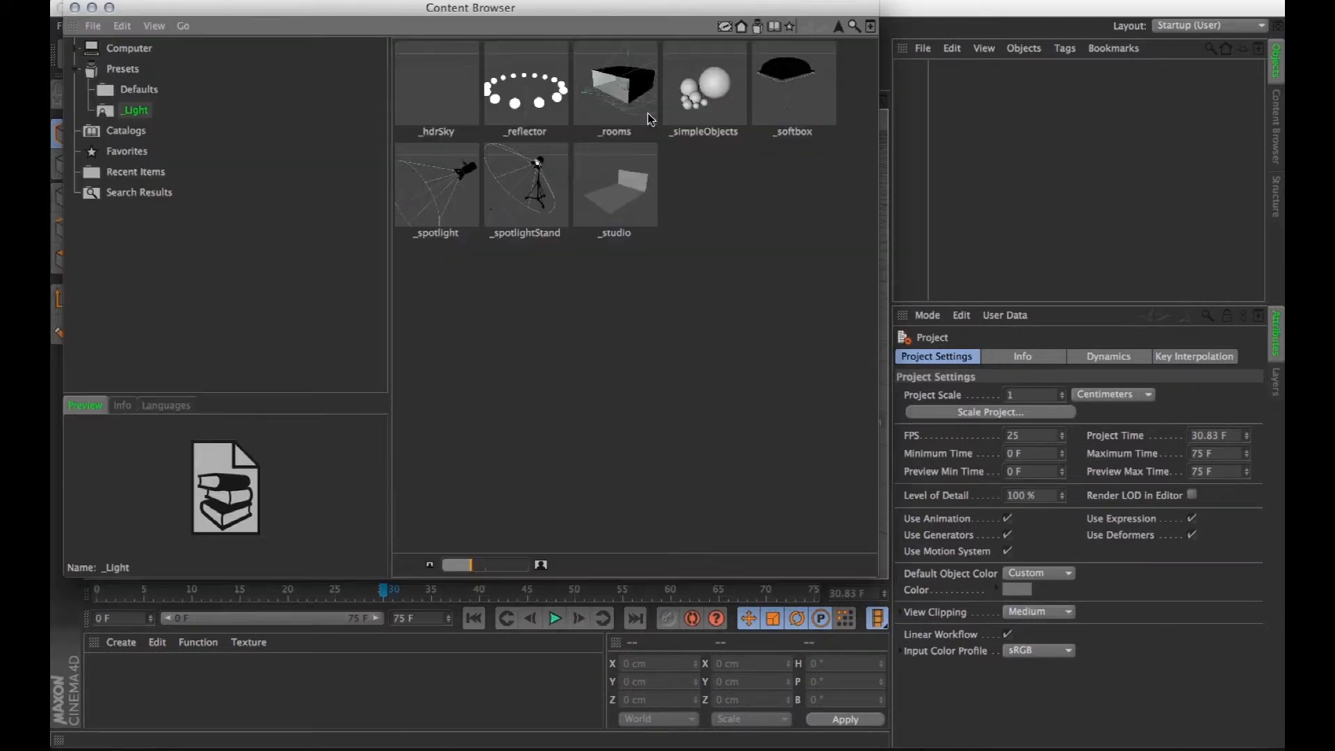
{"action": "left_click_drag", "start_coordinate": [302, 17], "coordinate": [506, 183]}
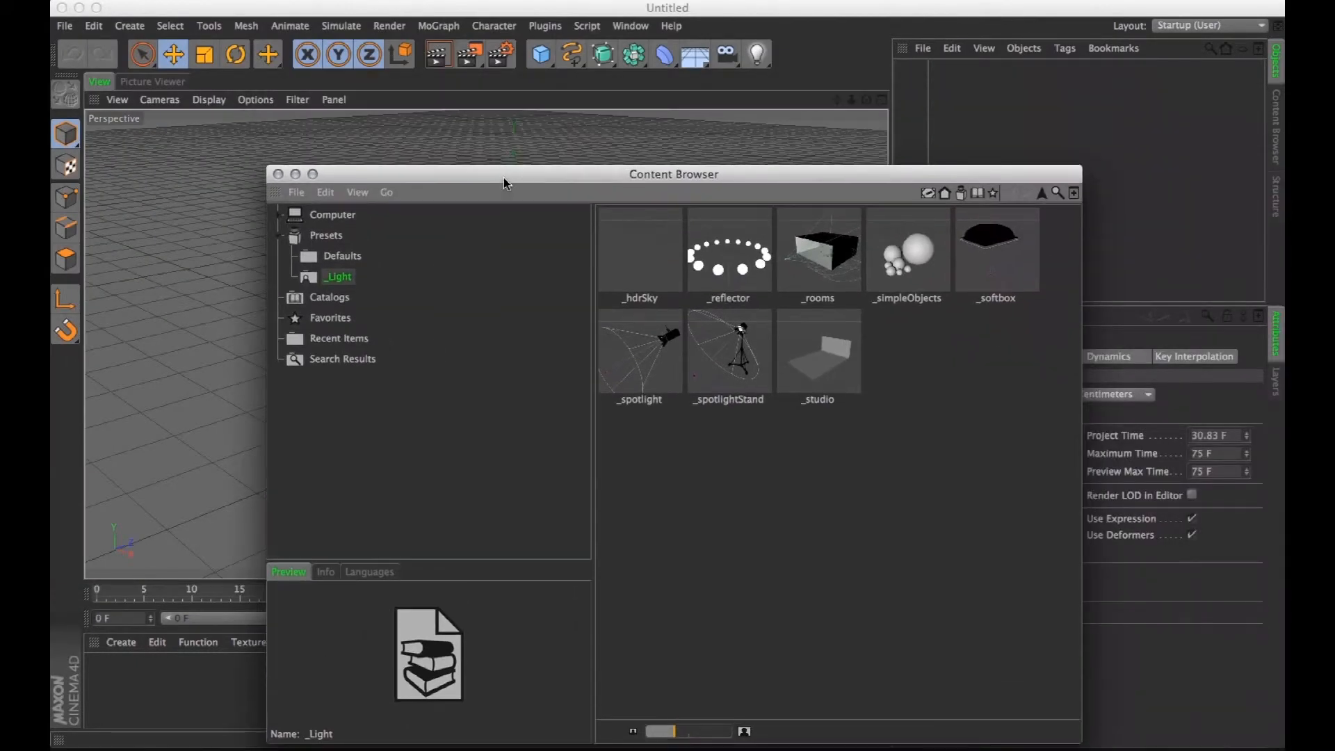
{"action": "double_click", "coordinate": [830, 250]}
{"action": "left_click", "coordinate": [278, 174]}
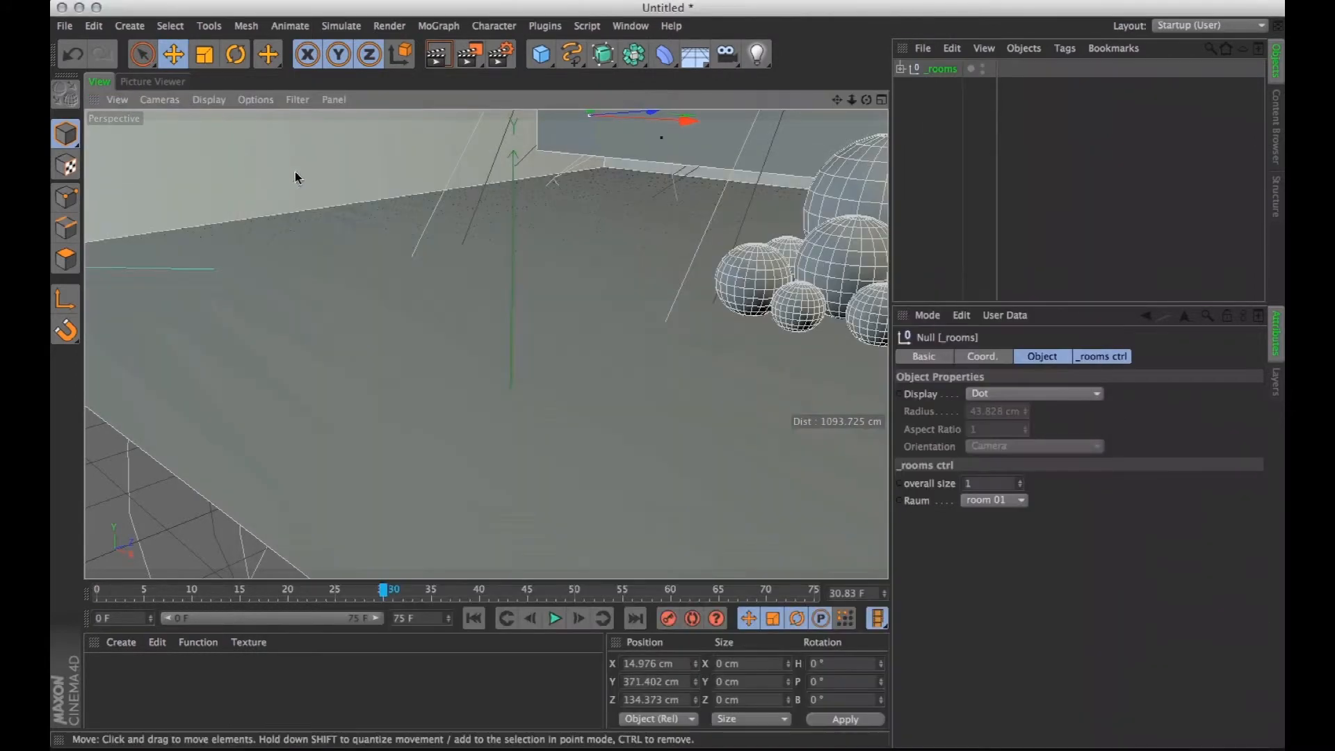
Look through the camera inside the _rooms object and render the first room to the Picture Viewer.
{"action": "left_click", "coordinate": [901, 68]}
{"action": "left_click", "coordinate": [1001, 102]}
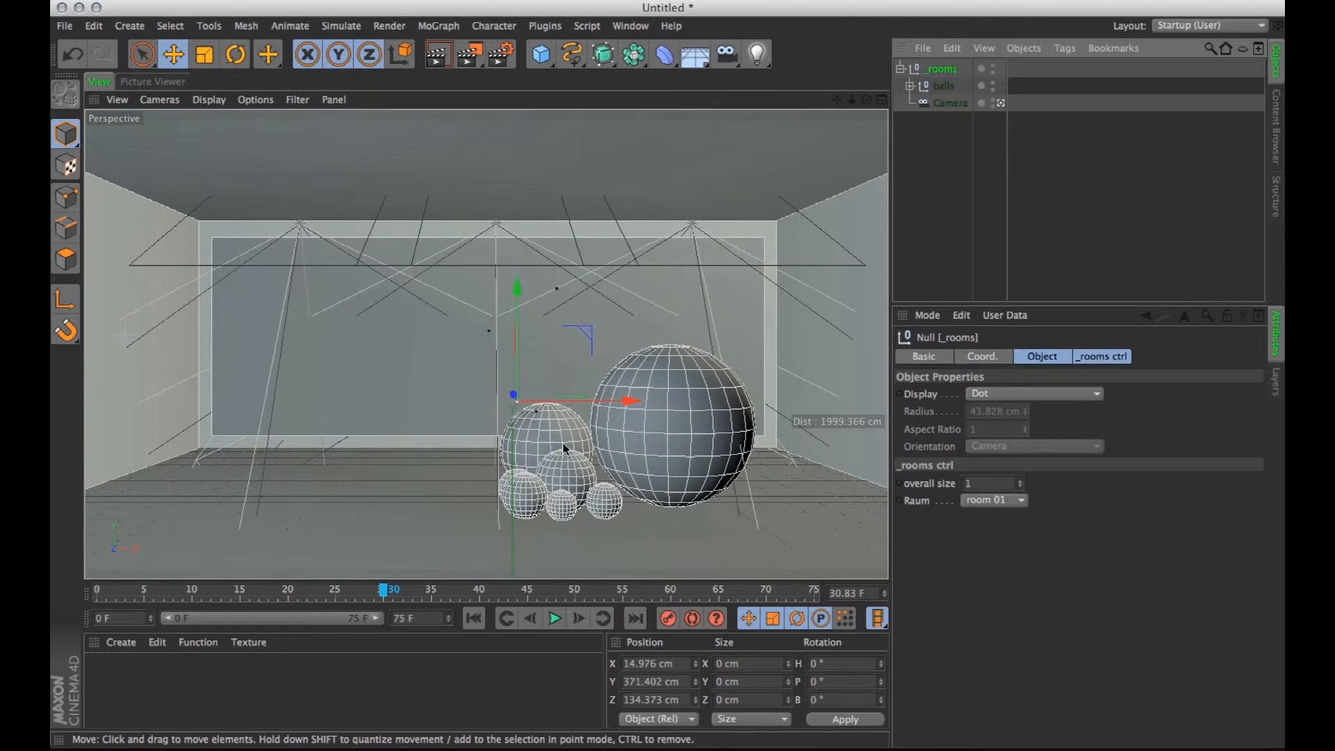
{"action": "key", "text": "shift+r"}
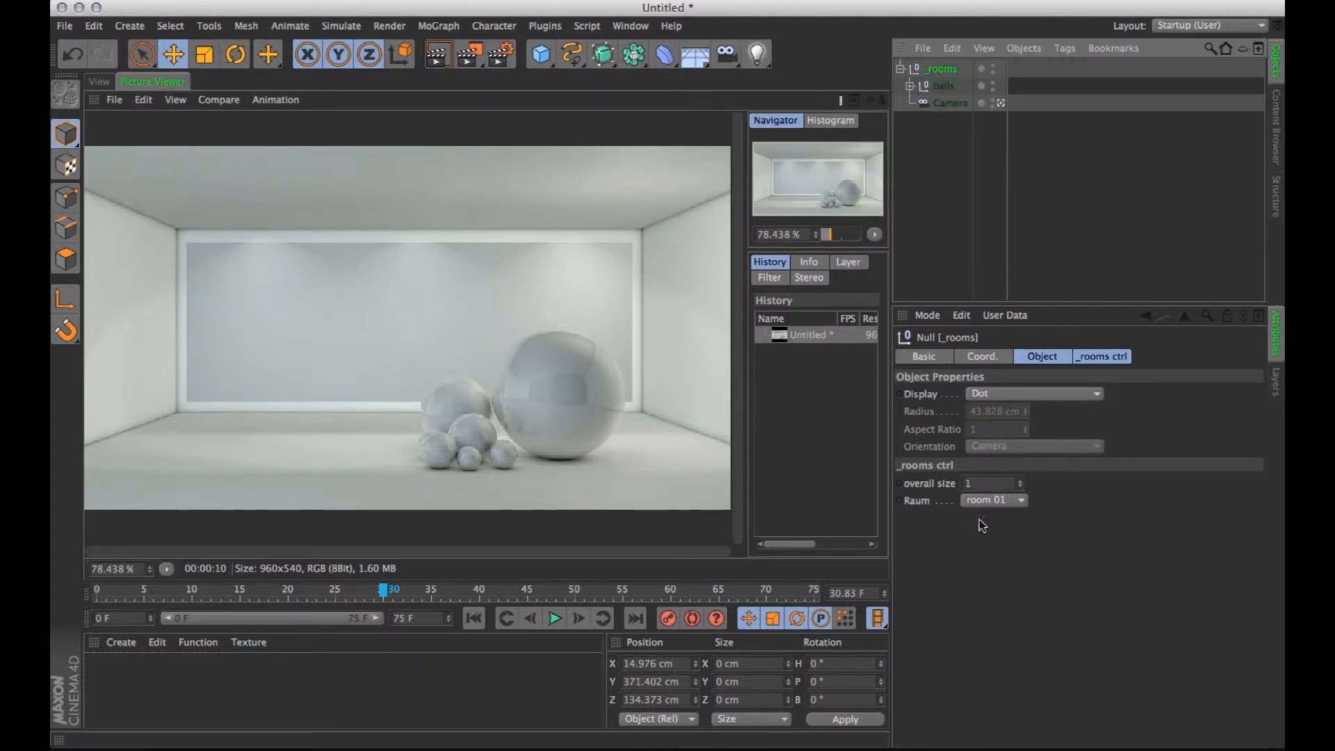
Set the Raum option of _rooms to room 02 and render it to the Picture Viewer.
{"action": "key", "text": "F1"}
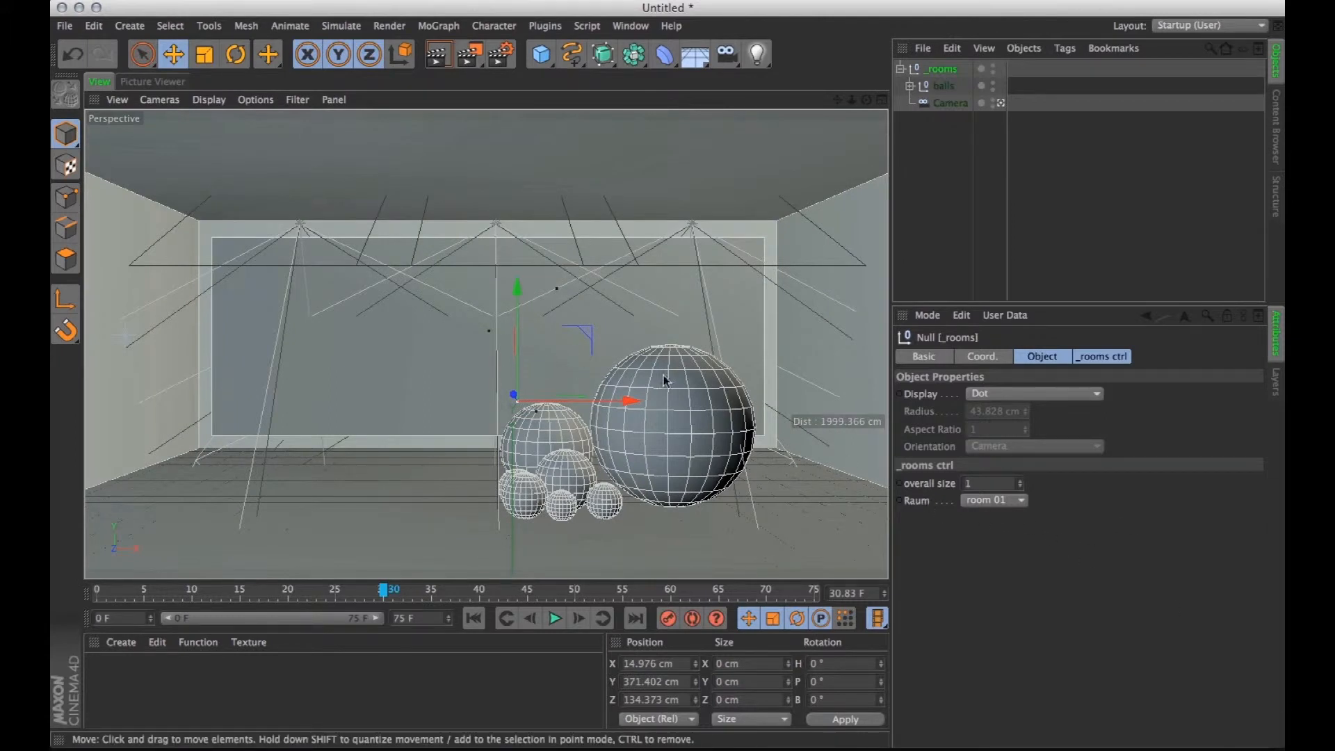
{"action": "left_click", "coordinate": [1004, 502]}
{"action": "left_click", "coordinate": [1005, 536]}
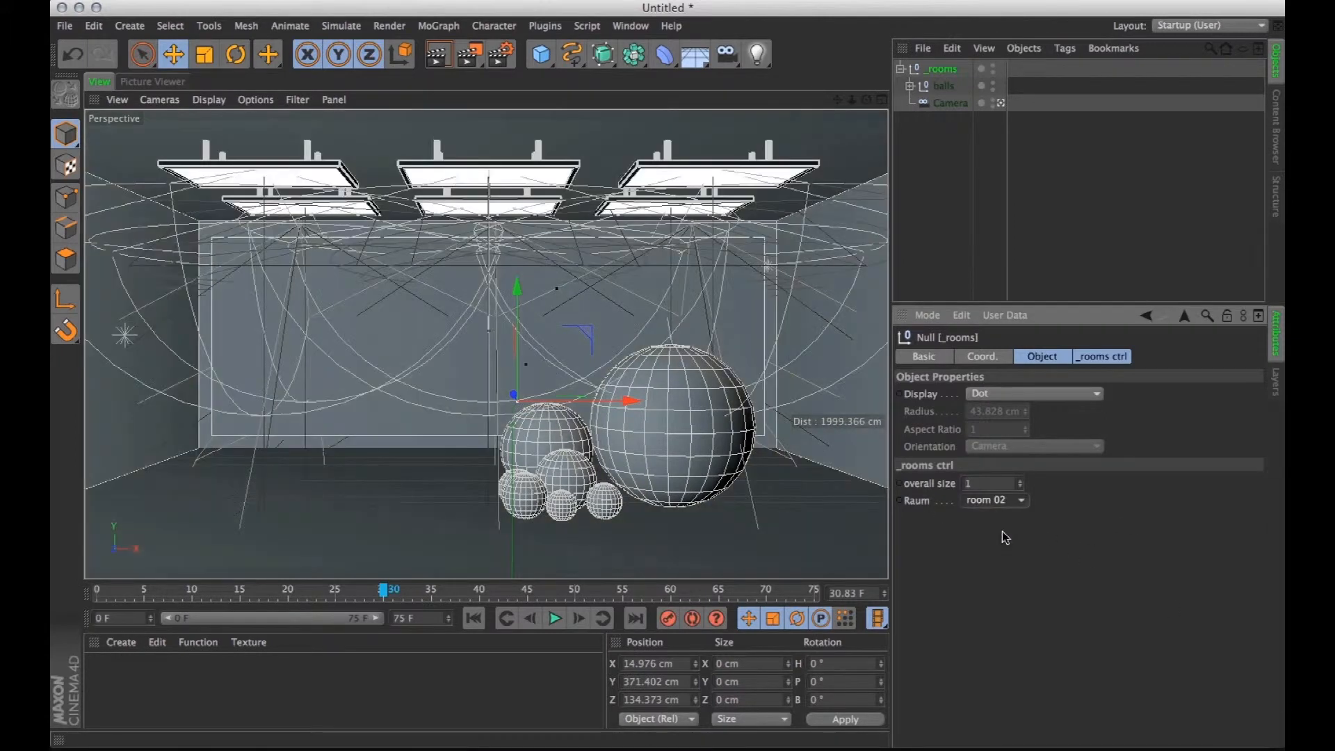
{"action": "key", "text": "shift+r"}
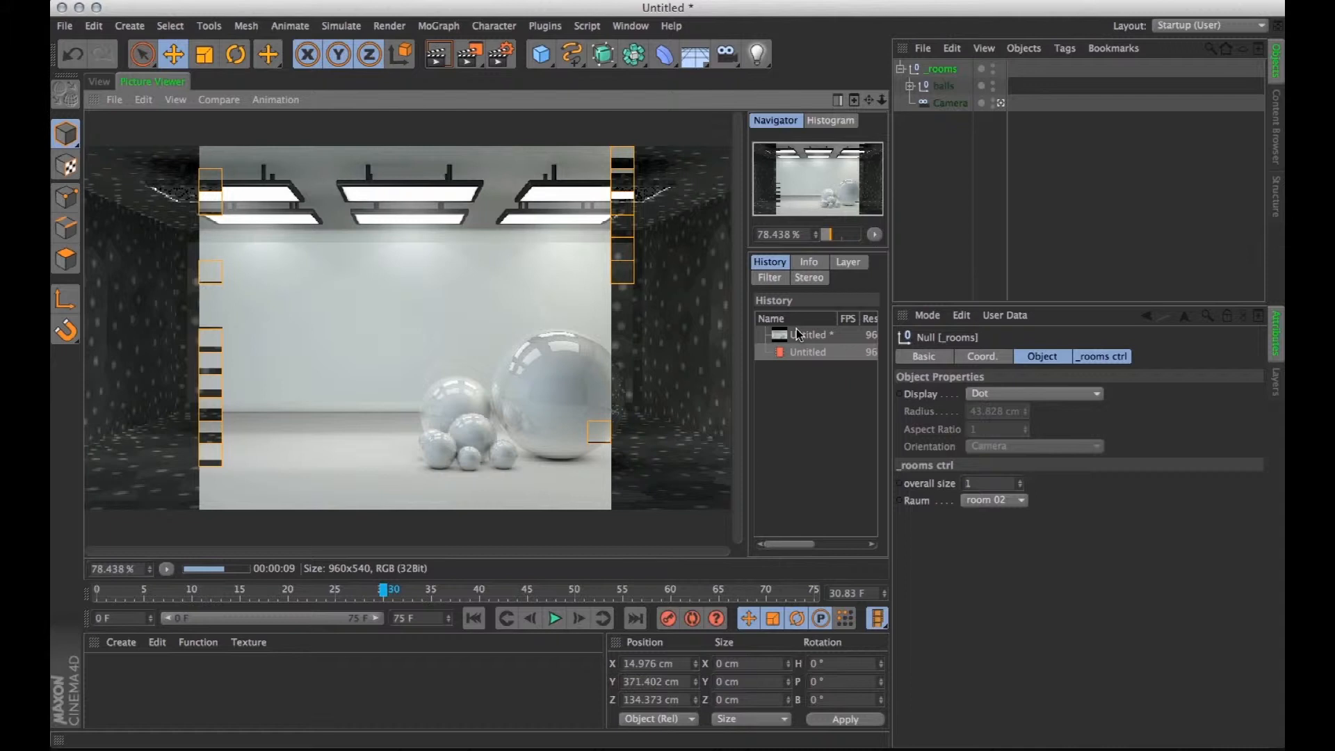
Compare the room 01 and room 02 renders in the Picture Viewer history.
{"action": "key", "text": "Down"}
{"action": "key", "text": "Up"}
{"action": "key", "text": "Down"}
{"action": "key", "text": "Up"}
{"action": "key", "text": "Down"}
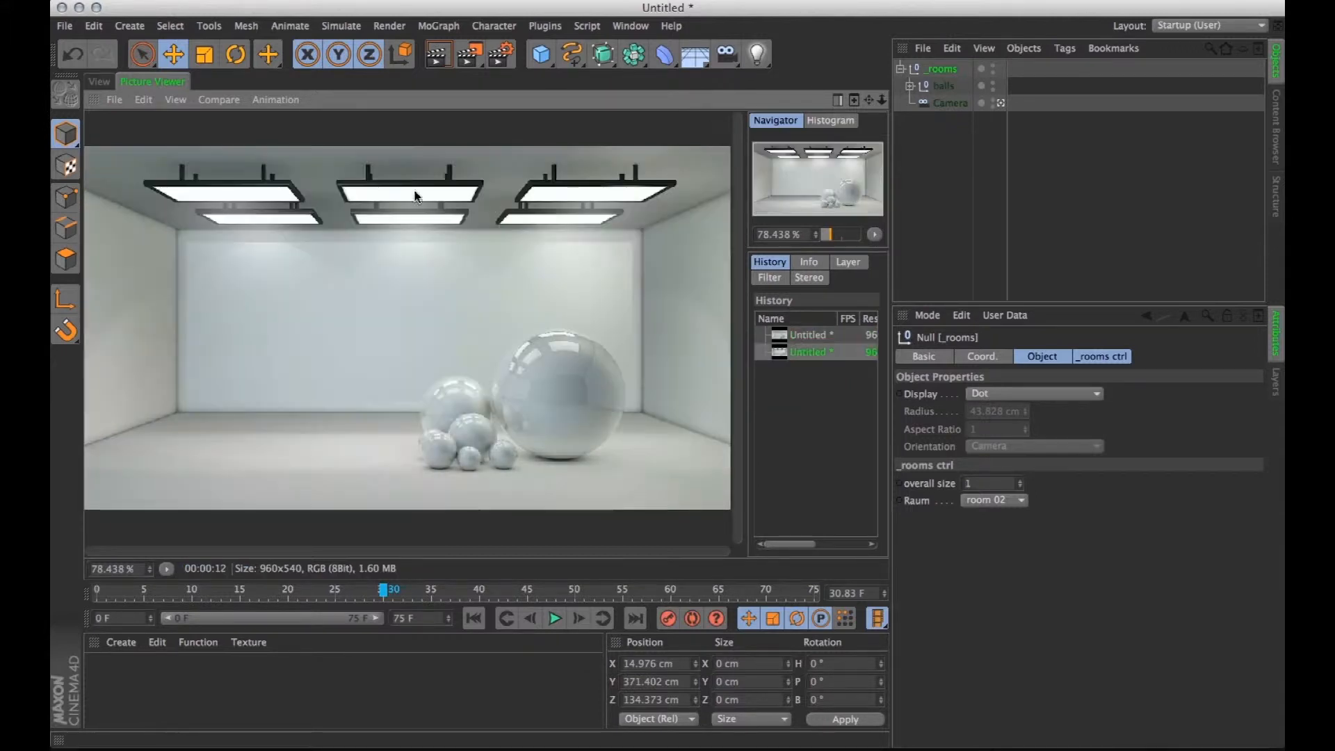
Set the Raum option of _rooms to room 03 and render it to the Picture Viewer.
{"action": "left_click", "coordinate": [103, 82]}
{"action": "left_click", "coordinate": [999, 502]}
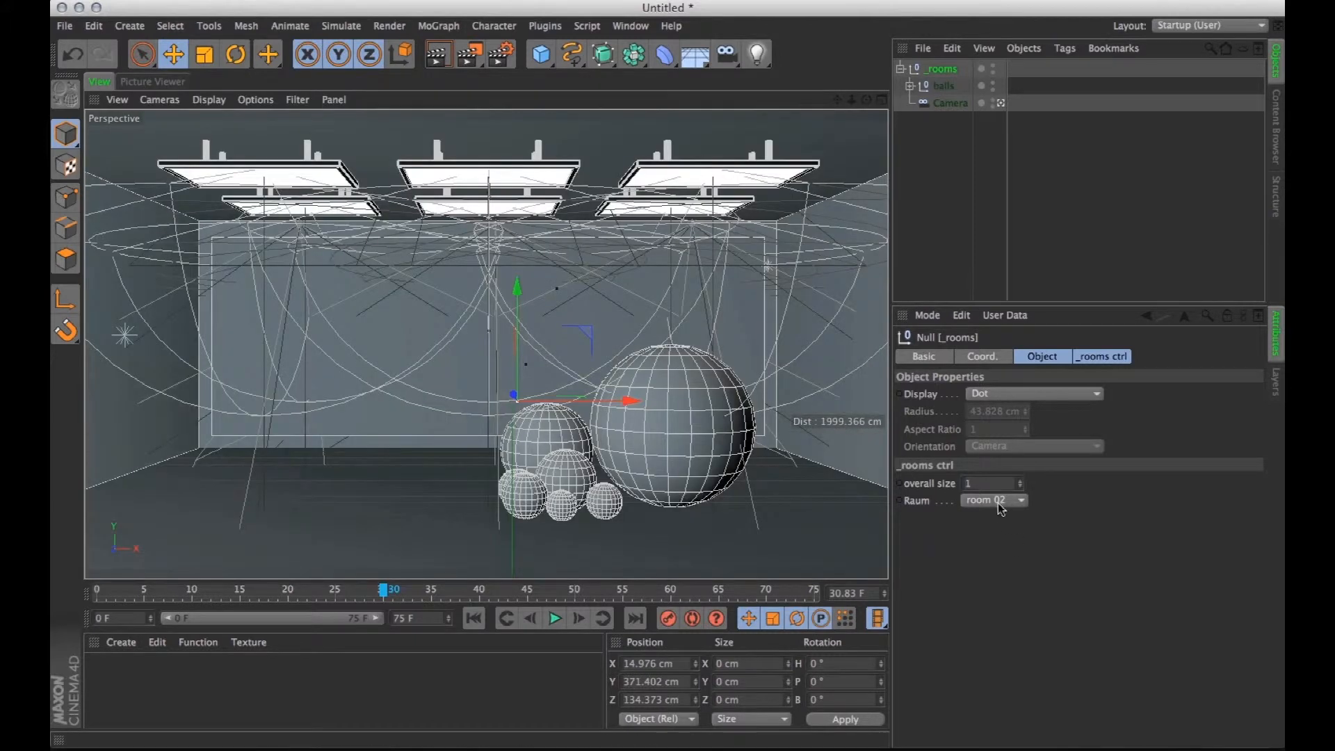
{"action": "left_click", "coordinate": [998, 552]}
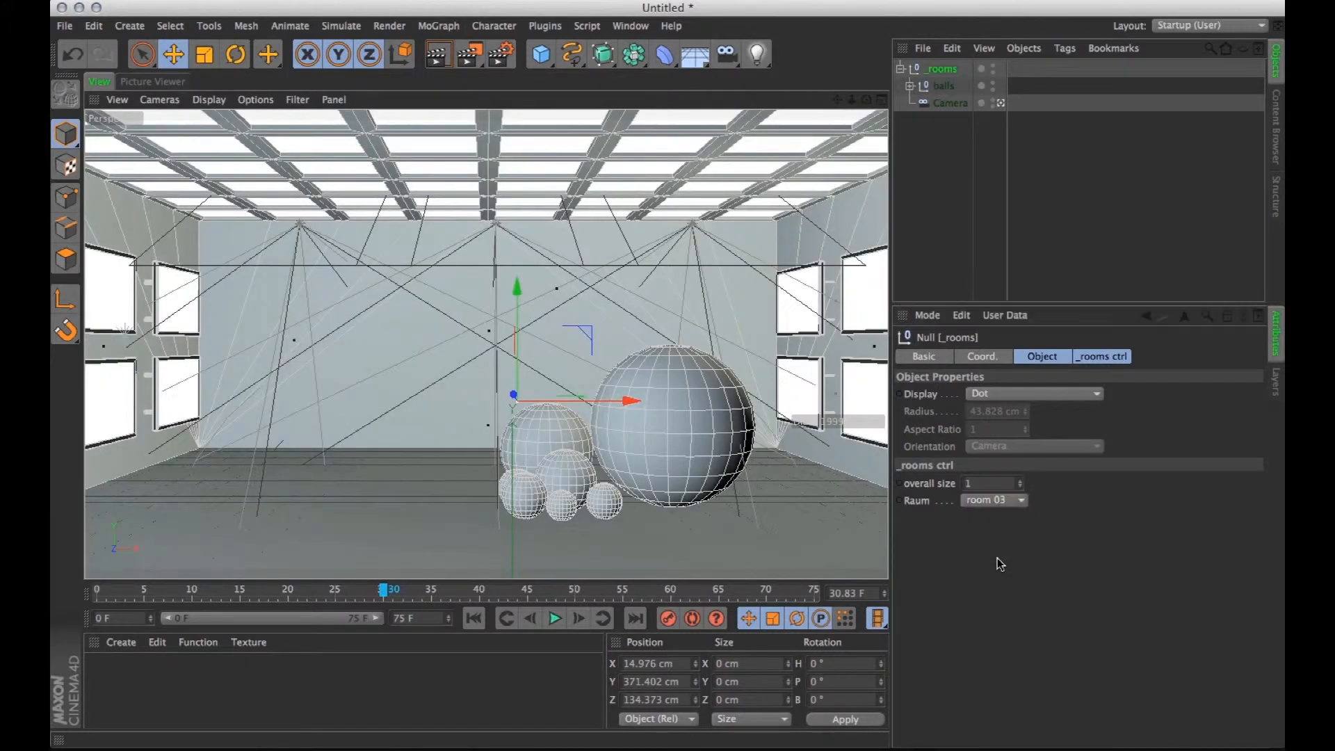
{"action": "key", "text": "shift+r"}
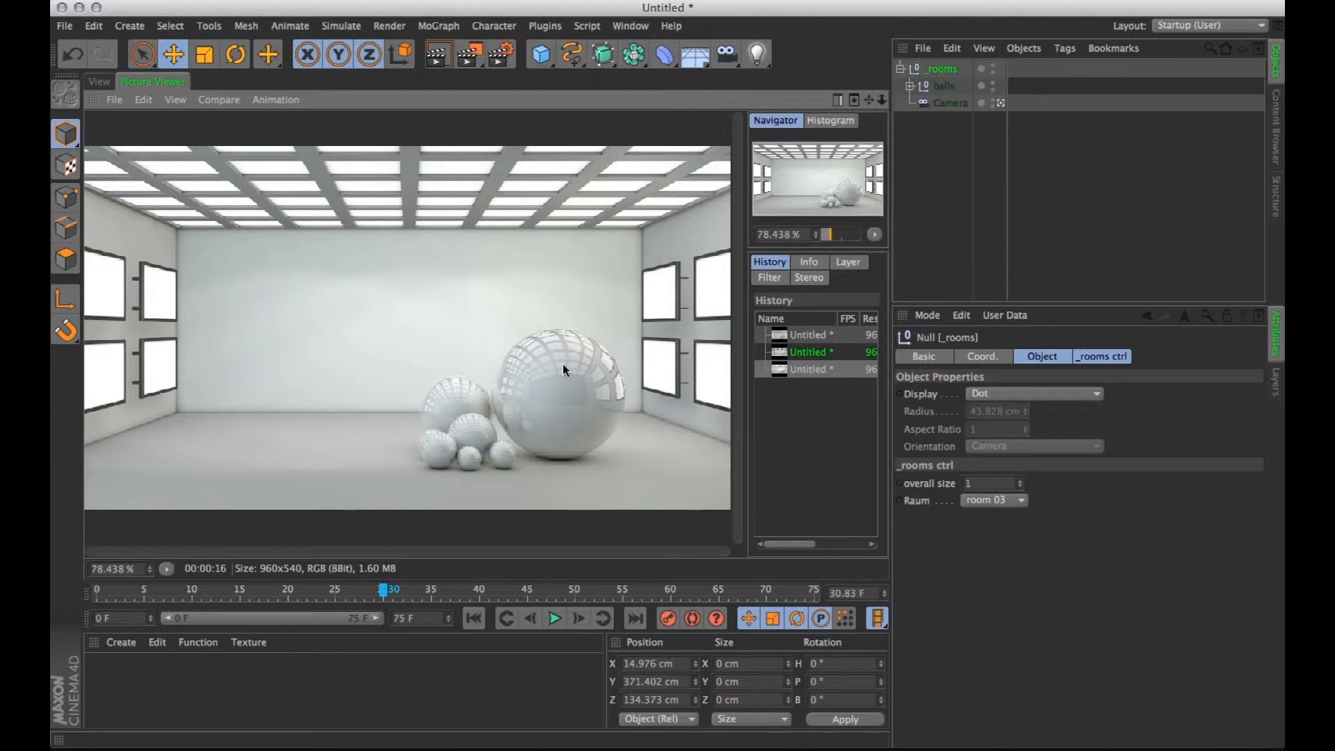
Compare the room 03 render with the earlier room renders in the Picture Viewer history.
{"action": "key", "text": "Up"}
{"action": "key", "text": "Down"}
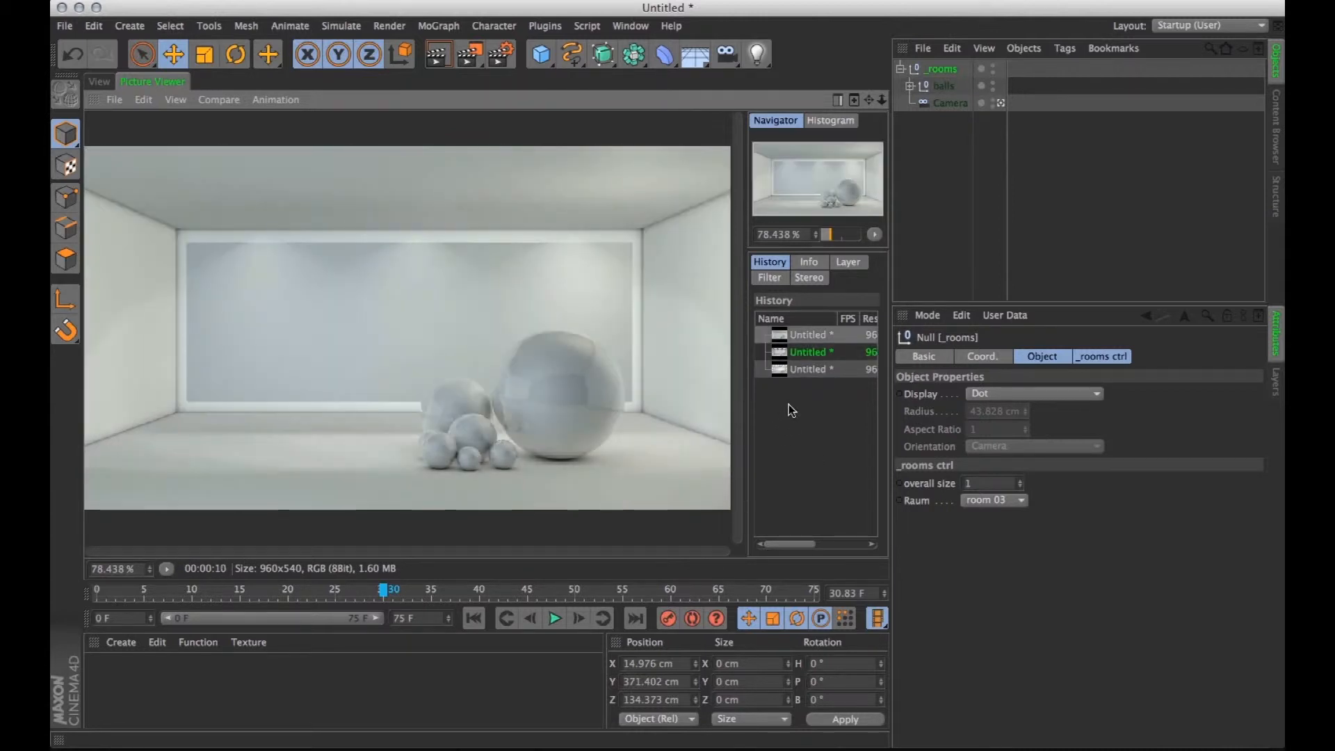
{"action": "key", "text": "Up"}
{"action": "key", "text": "Down"}
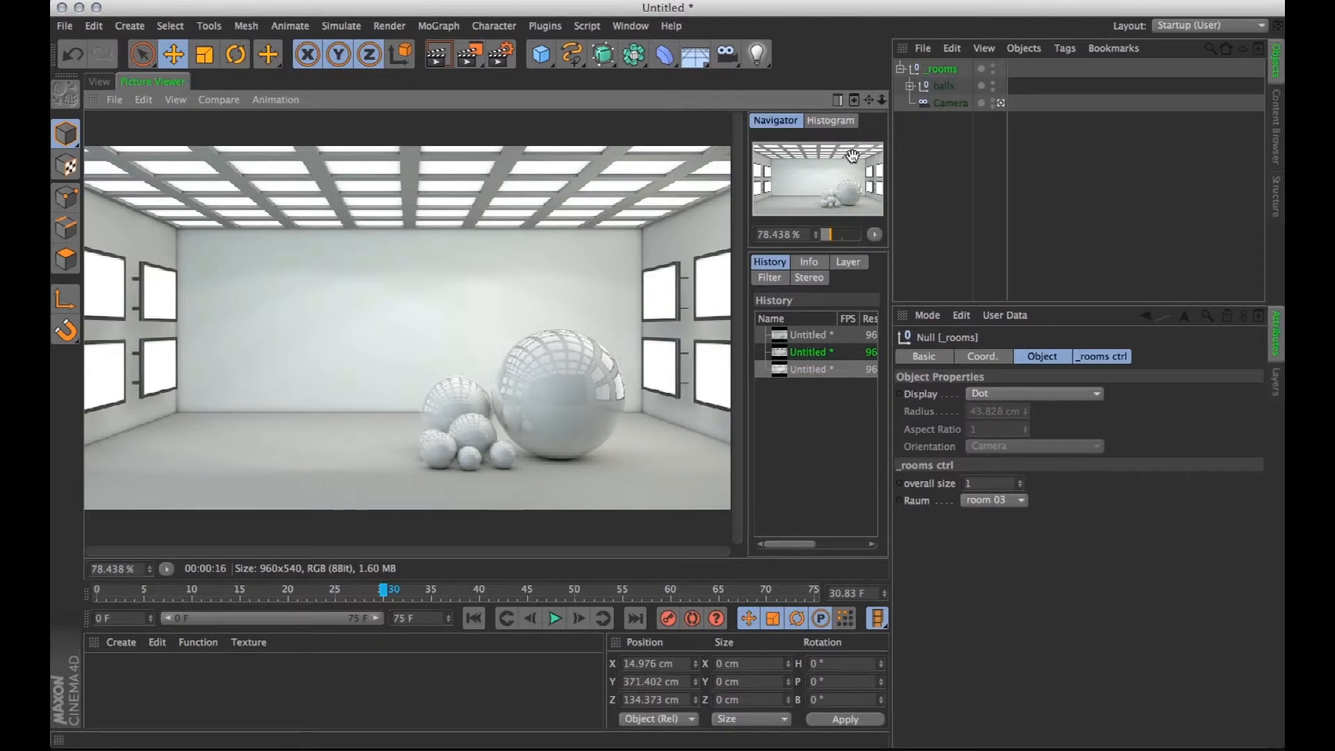
Delete the _rooms object from the scene and load the _simpleObjects preset from the _Light presets instead.
{"action": "key", "text": "Delete"}
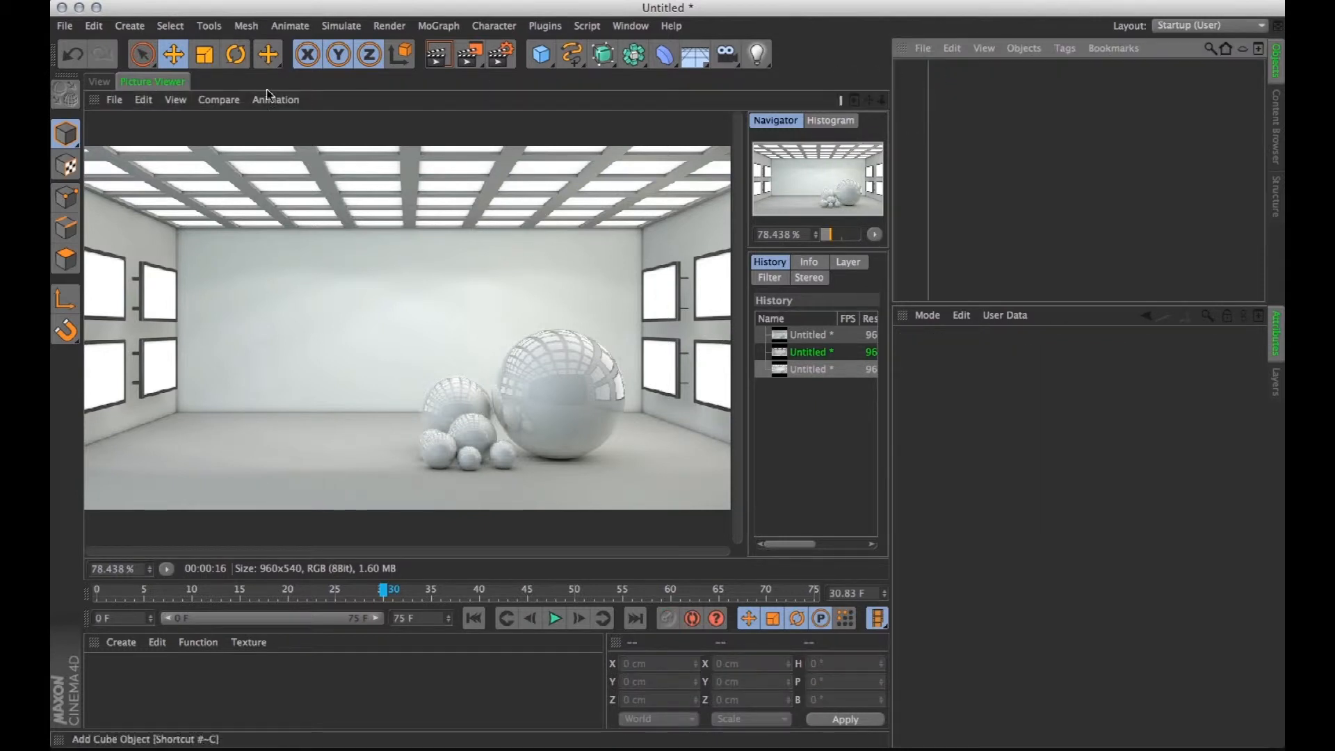
{"action": "left_click", "coordinate": [103, 83]}
{"action": "left_click", "coordinate": [630, 26]}
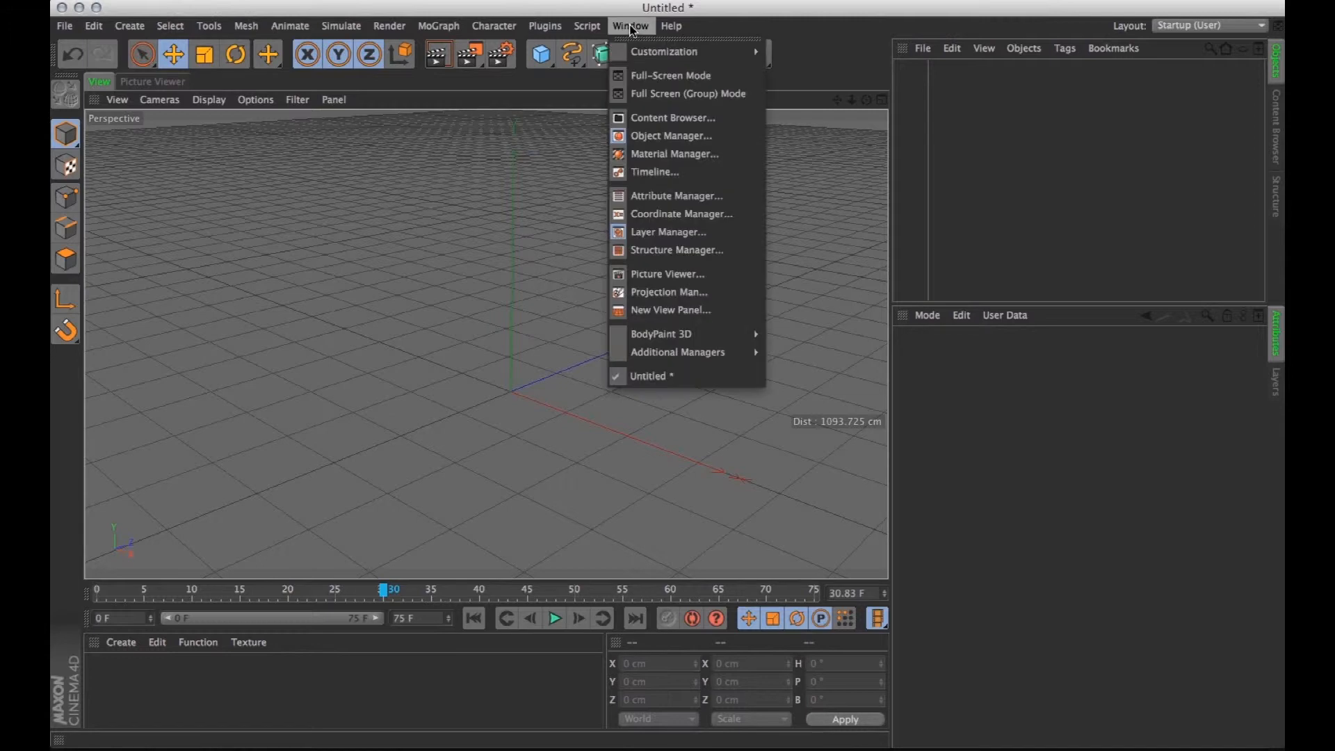
{"action": "left_click", "coordinate": [665, 118]}
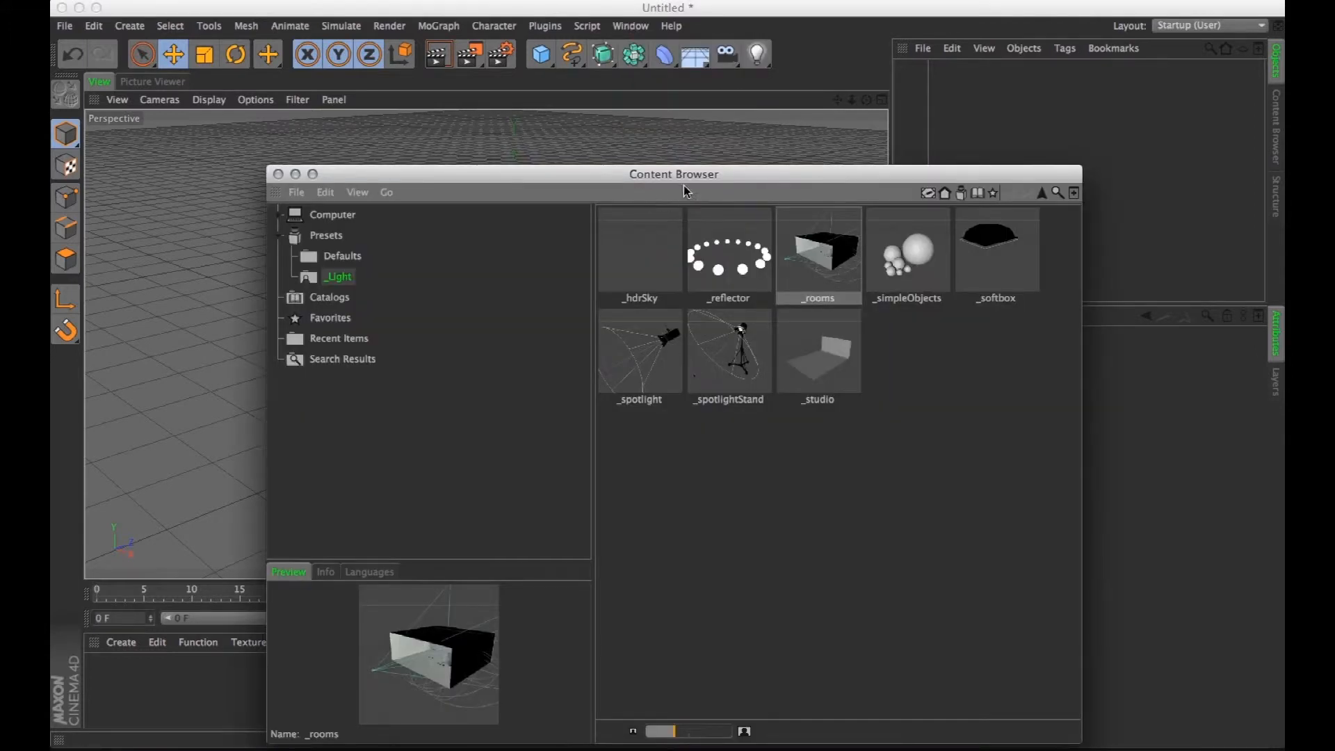
{"action": "left_click_drag", "start_coordinate": [684, 178], "coordinate": [647, 178]}
{"action": "double_click", "coordinate": [869, 254]}
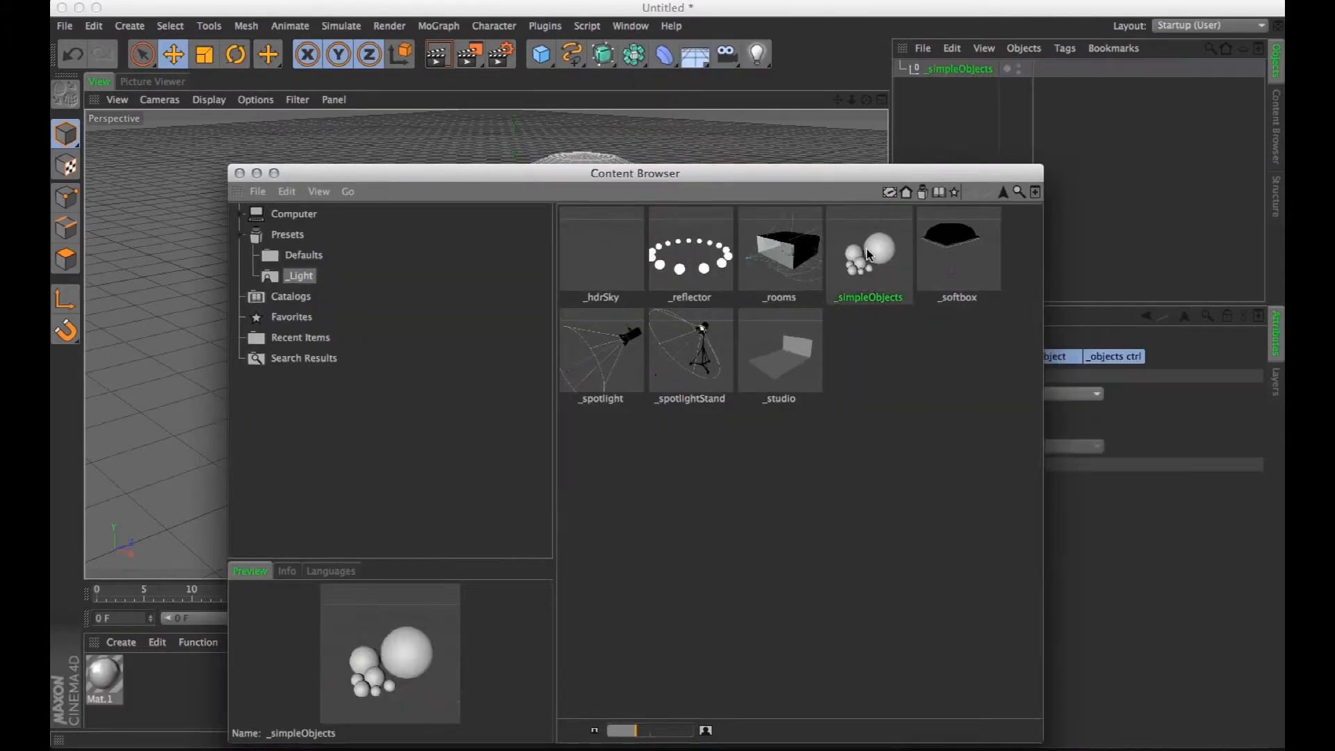
{"action": "left_click", "coordinate": [237, 173]}
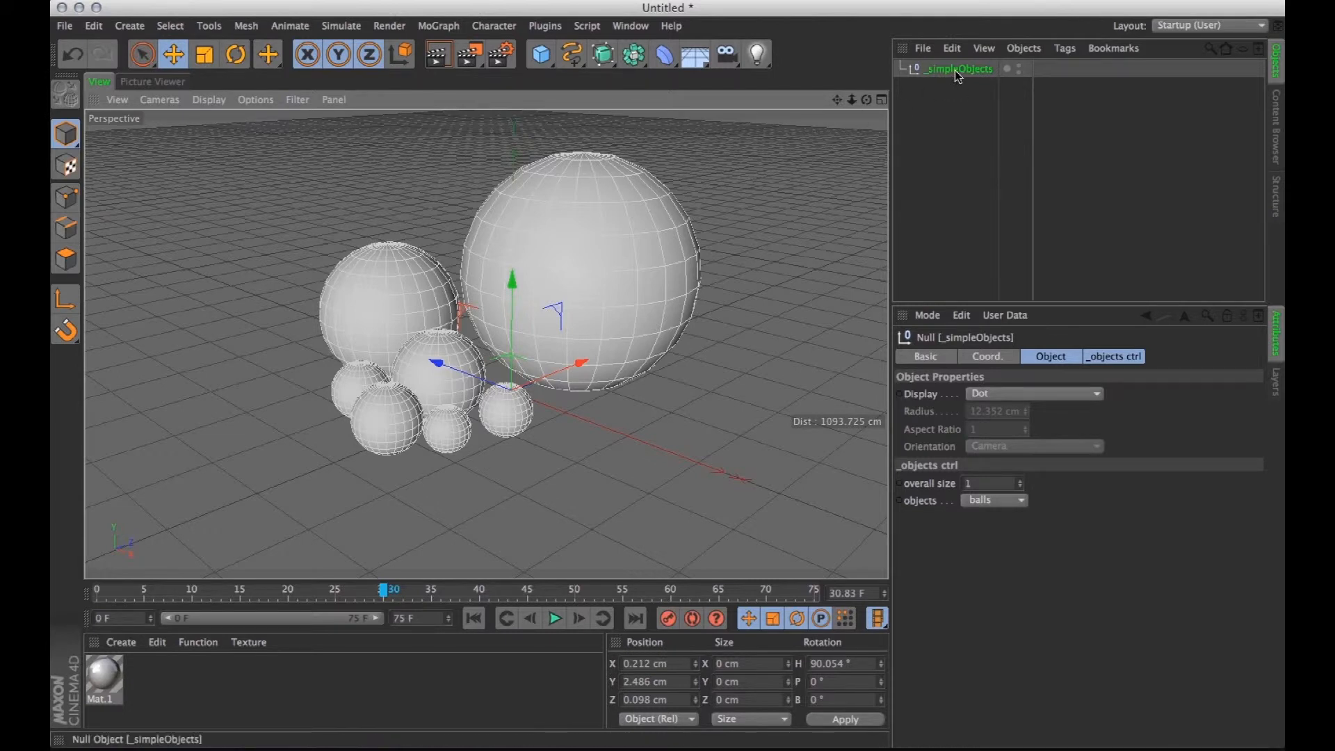
Try the rings option for the _simpleObjects shapes and switch back to balls.
{"action": "left_click", "coordinate": [984, 507]}
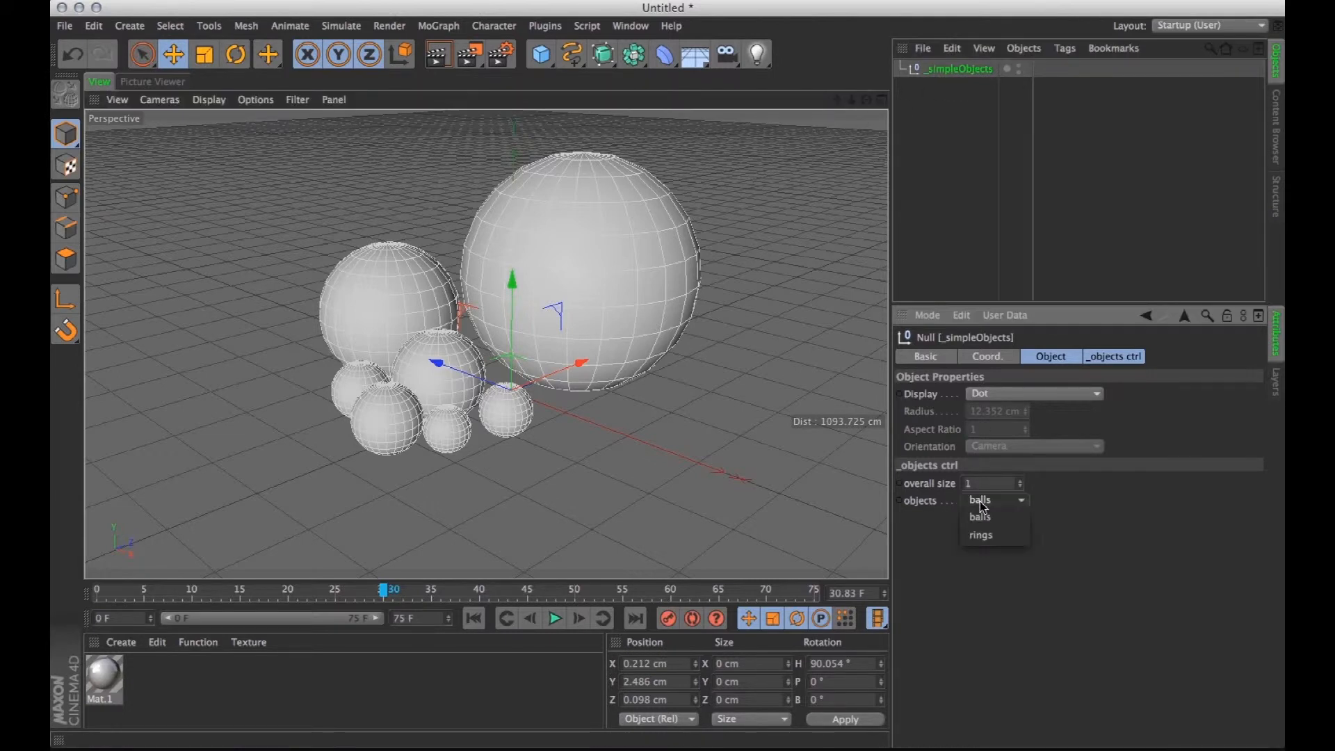
{"action": "left_click", "coordinate": [985, 537]}
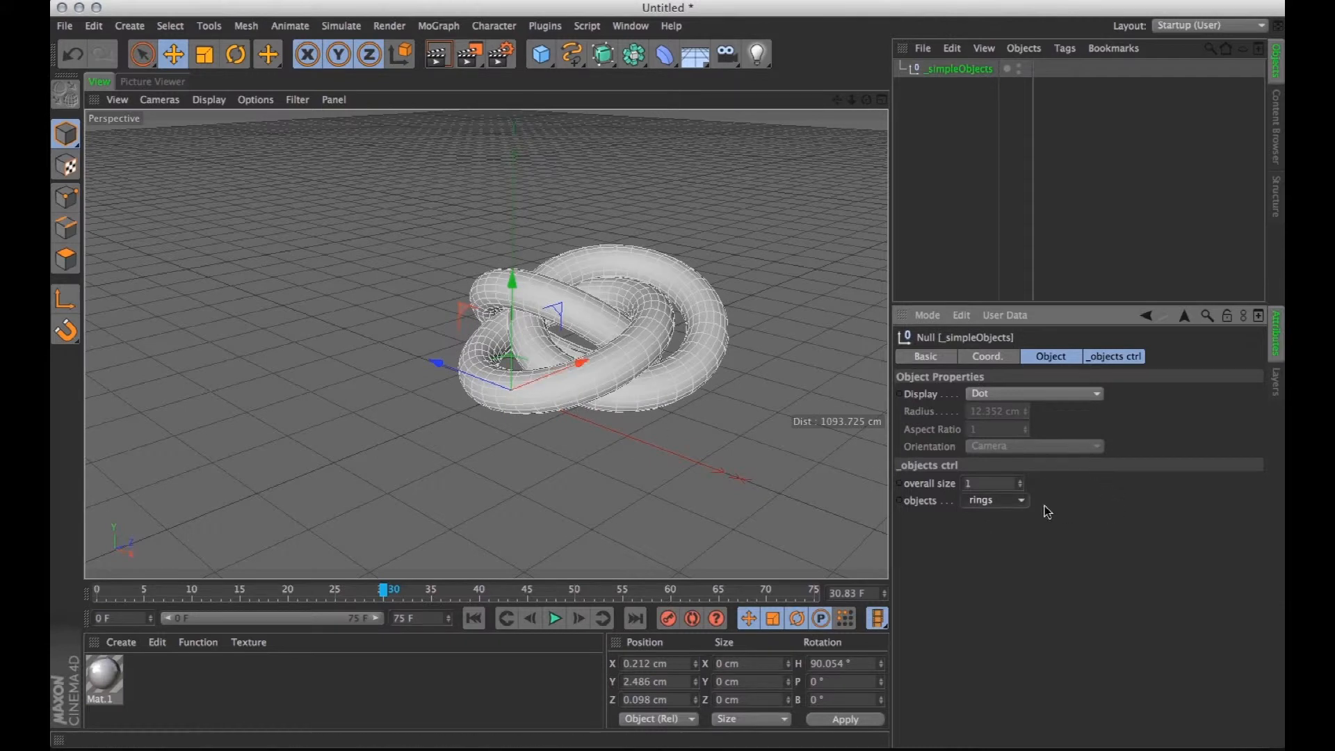
{"action": "left_click", "coordinate": [1019, 507]}
{"action": "left_click", "coordinate": [1006, 519]}
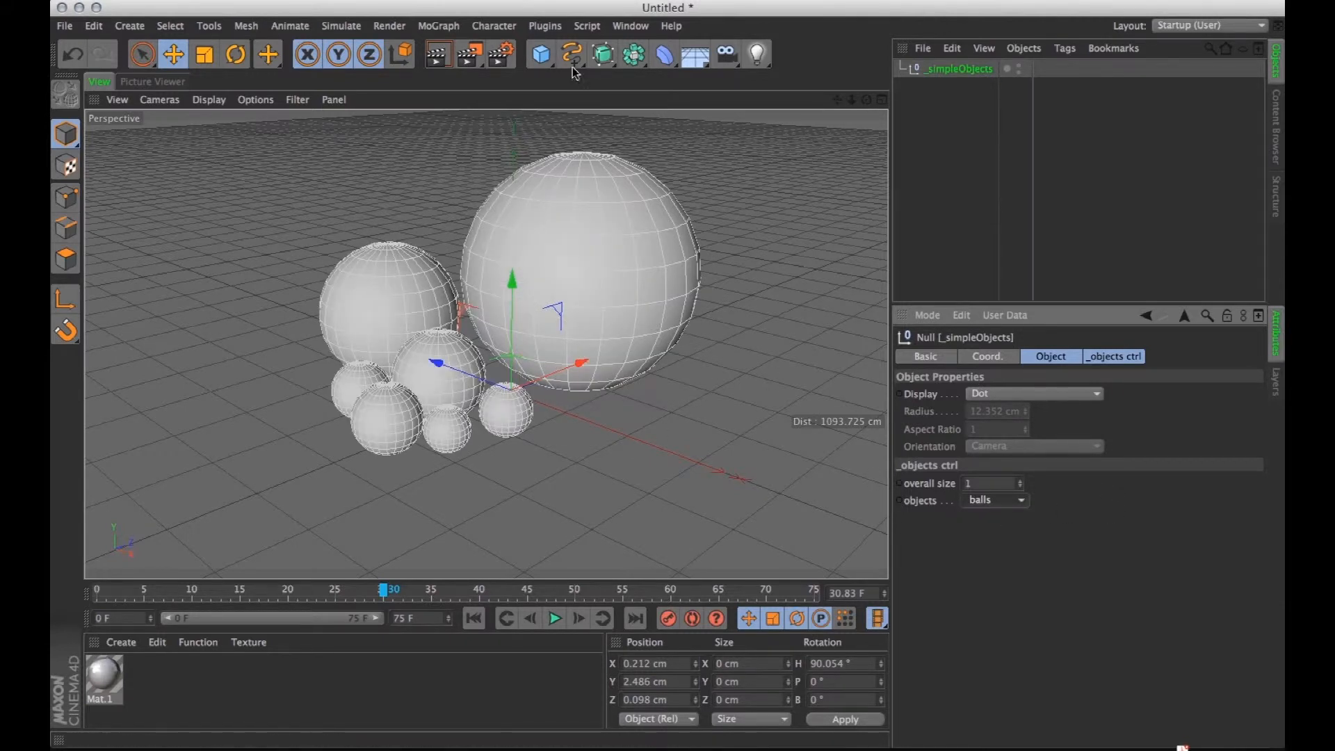
Add the _studio preset from the _Light presets as a backdrop for the balls.
{"action": "left_click", "coordinate": [630, 25]}
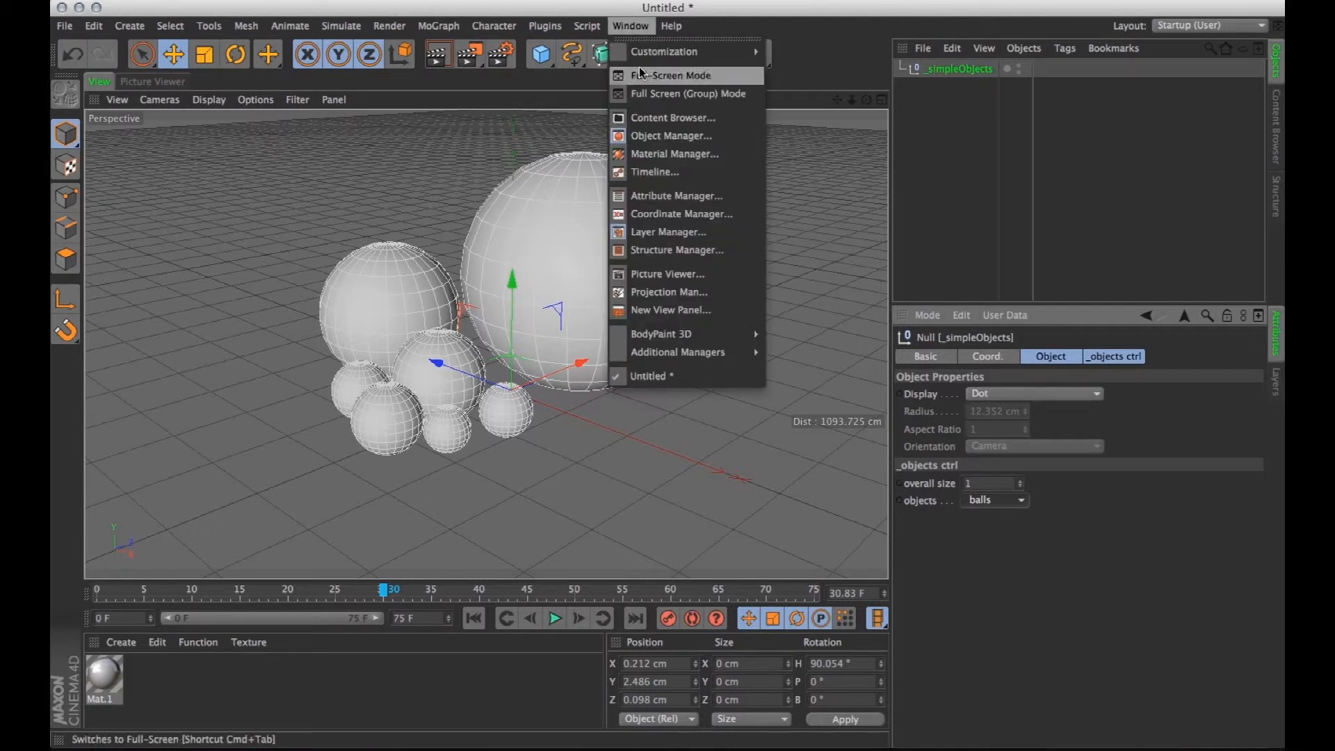
{"action": "left_click", "coordinate": [656, 118]}
{"action": "left_click_drag", "start_coordinate": [776, 356], "coordinate": [242, 118]}
{"action": "left_click", "coordinate": [239, 173]}
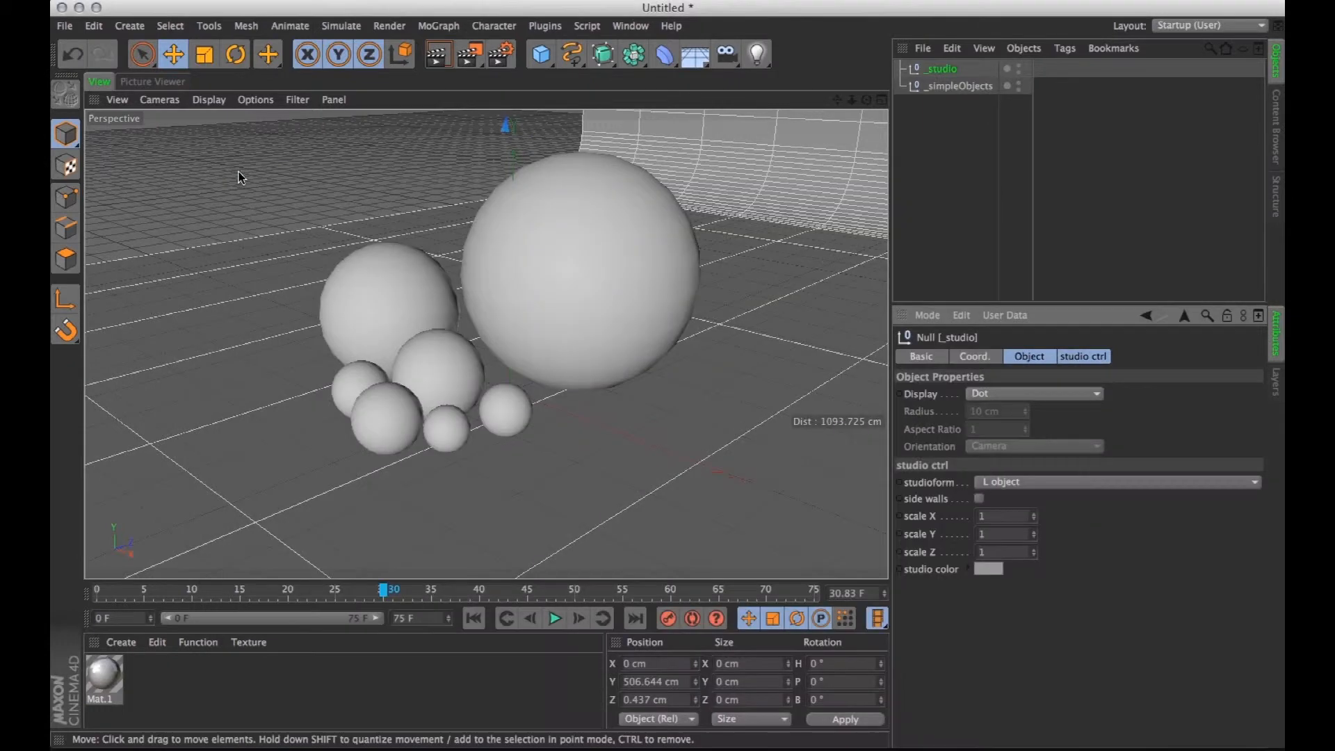
Add the _softbox preset from the _Light presets above the balls.
{"action": "left_click_drag", "start_coordinate": [450, 323], "coordinate": [654, 153], "text": "alt"}
{"action": "left_click", "coordinate": [630, 26]}
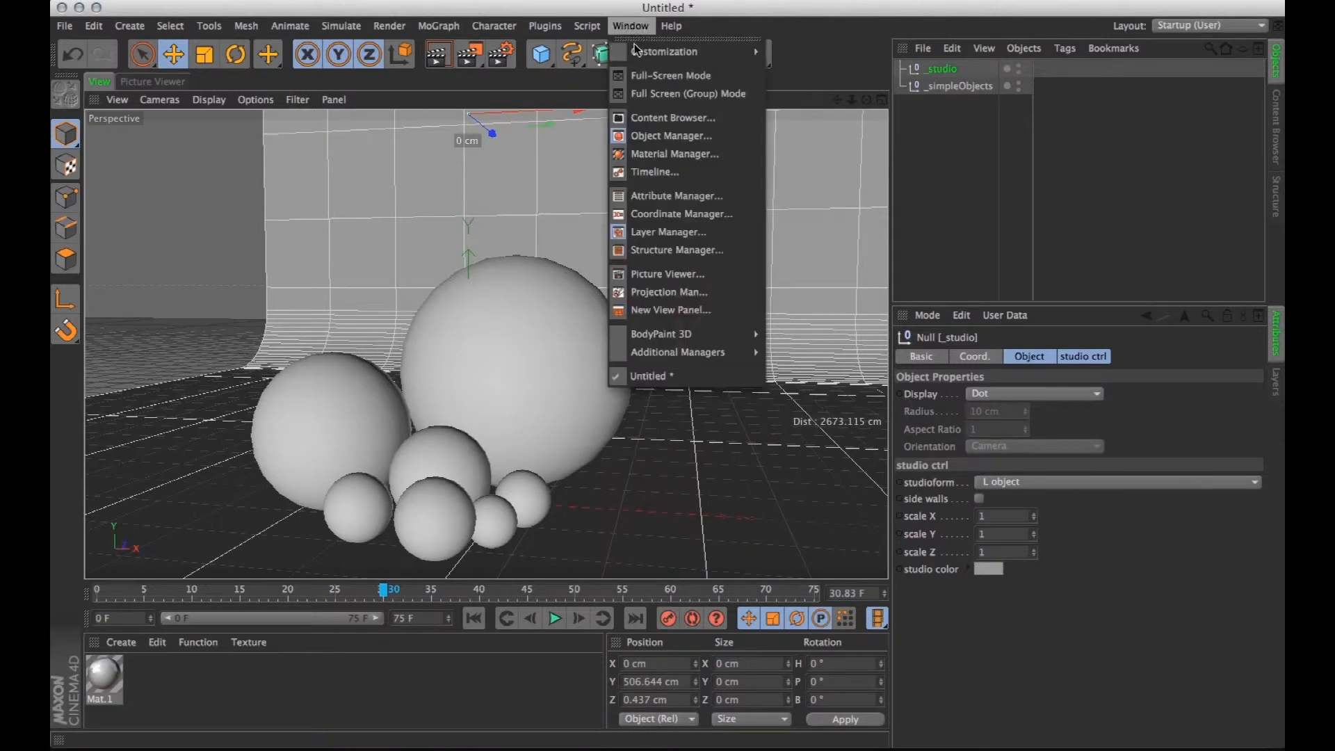
{"action": "left_click", "coordinate": [663, 122]}
{"action": "double_click", "coordinate": [960, 249]}
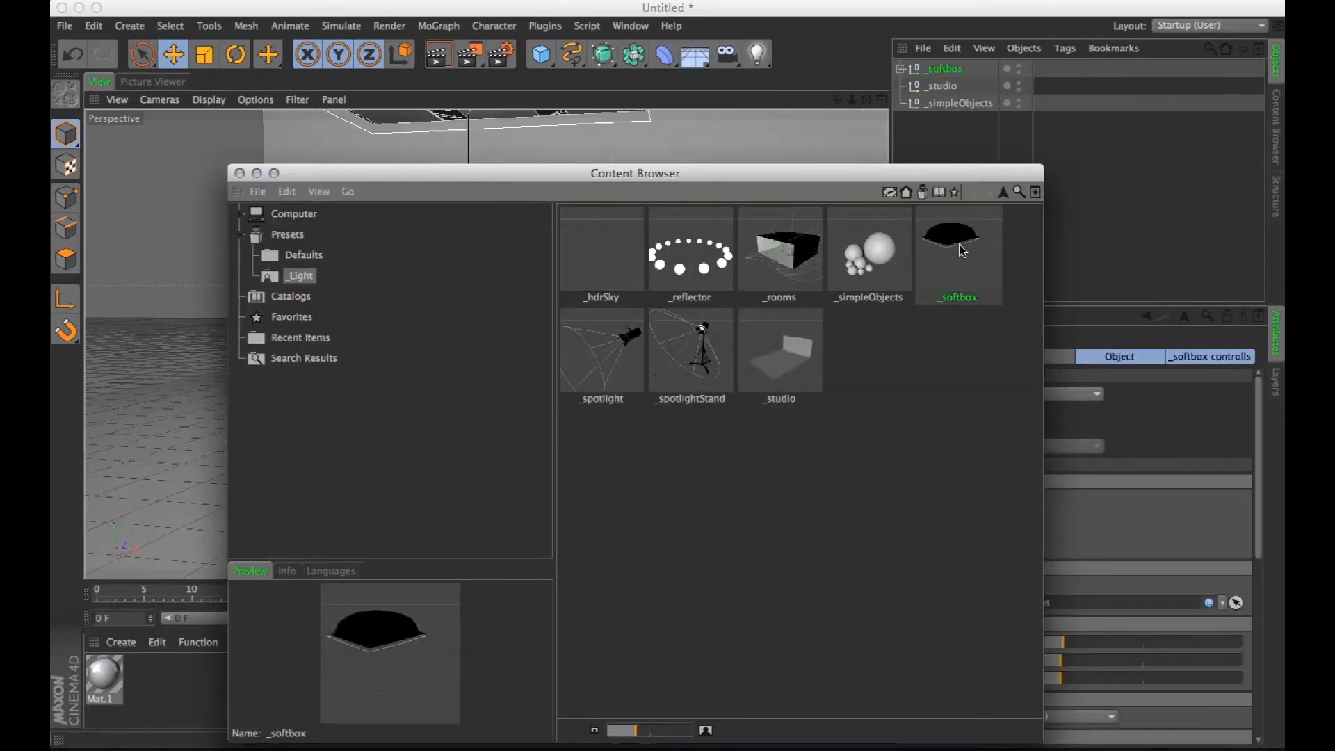
{"action": "left_click", "coordinate": [239, 173]}
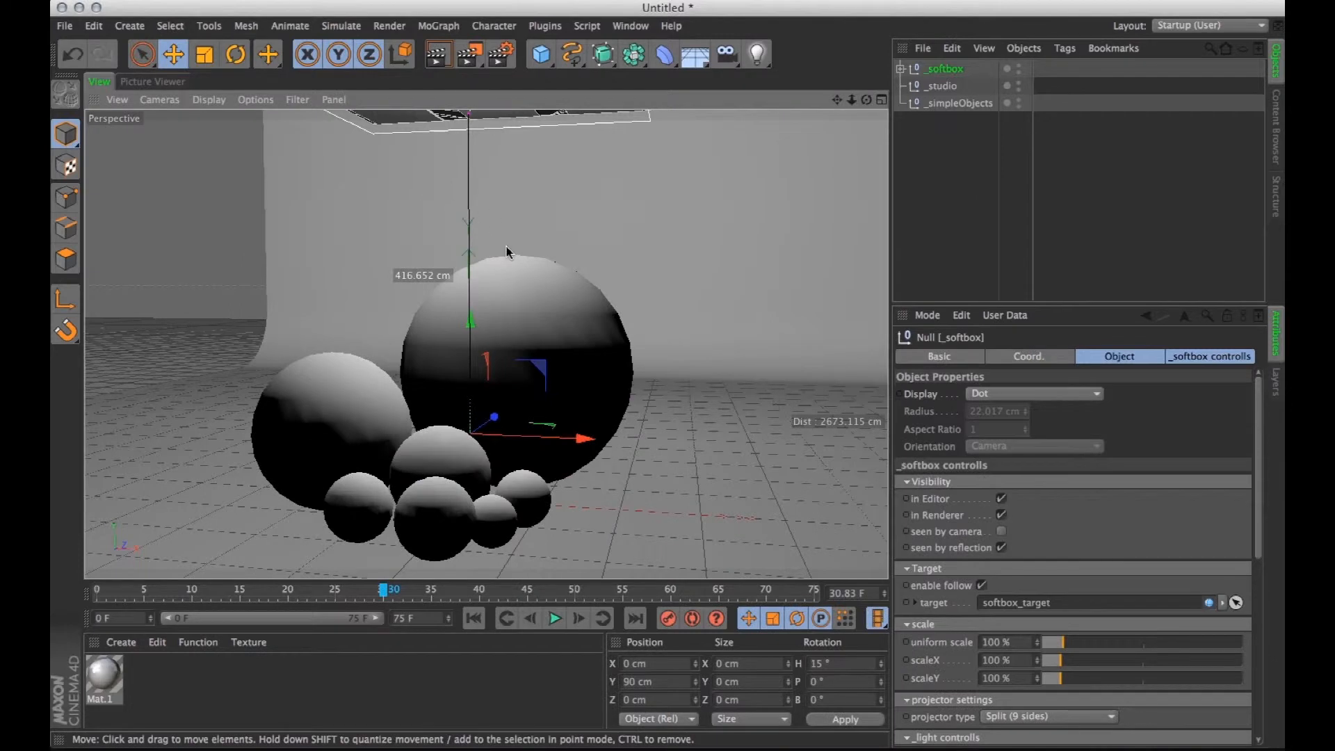
Expand the _softbox object and enlarge its attributes area to examine the child objects and the softbox controls.
{"action": "scroll", "coordinate": [506, 247], "scroll_direction": "down", "scroll_amount": 4}
{"action": "left_click_drag", "start_coordinate": [484, 248], "coordinate": [535, 229], "text": "alt"}
{"action": "left_click", "coordinate": [901, 68]}
{"action": "left_click", "coordinate": [967, 85]}
{"action": "left_click", "coordinate": [945, 70]}
{"action": "left_click_drag", "start_coordinate": [1126, 306], "coordinate": [1125, 160]}
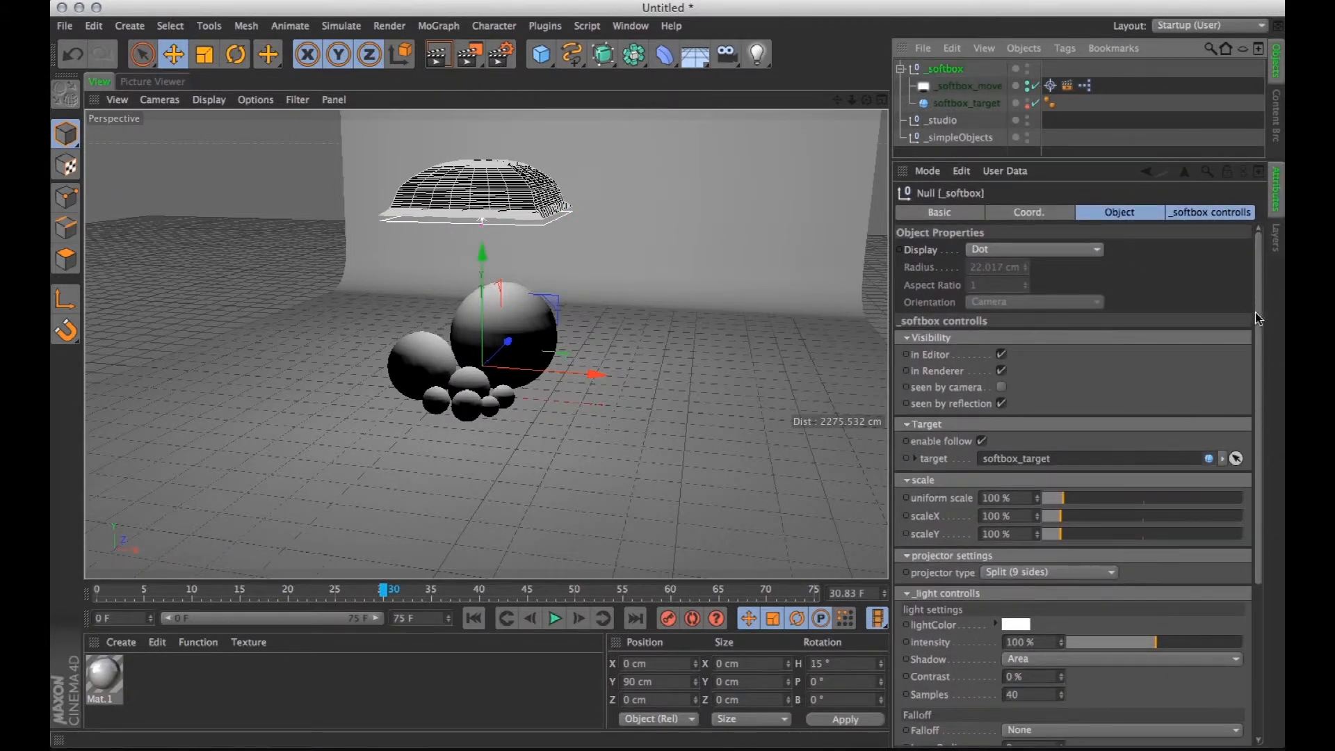
{"action": "left_click_drag", "start_coordinate": [1260, 316], "coordinate": [1250, 252]}
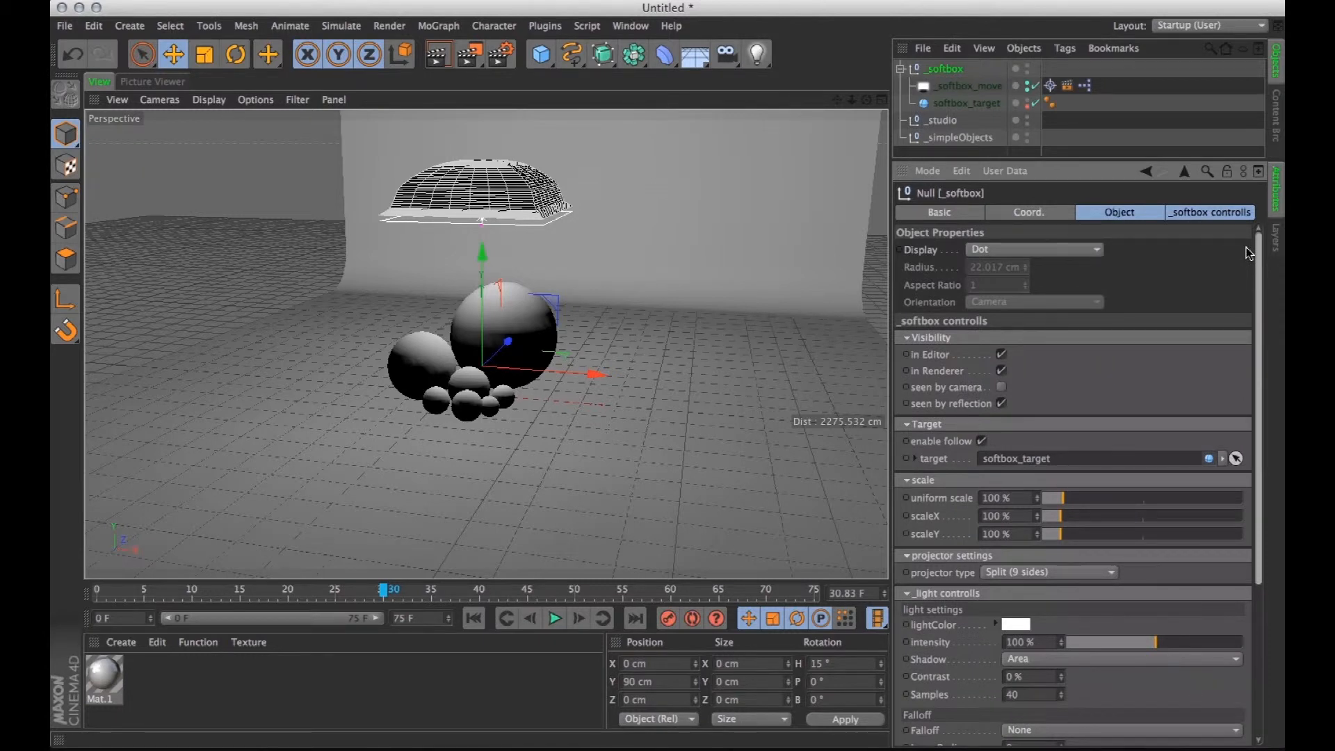
{"action": "scroll", "coordinate": [1250, 304], "scroll_direction": "down", "scroll_amount": 5}
{"action": "scroll", "coordinate": [1250, 303], "scroll_direction": "up", "scroll_amount": 4}
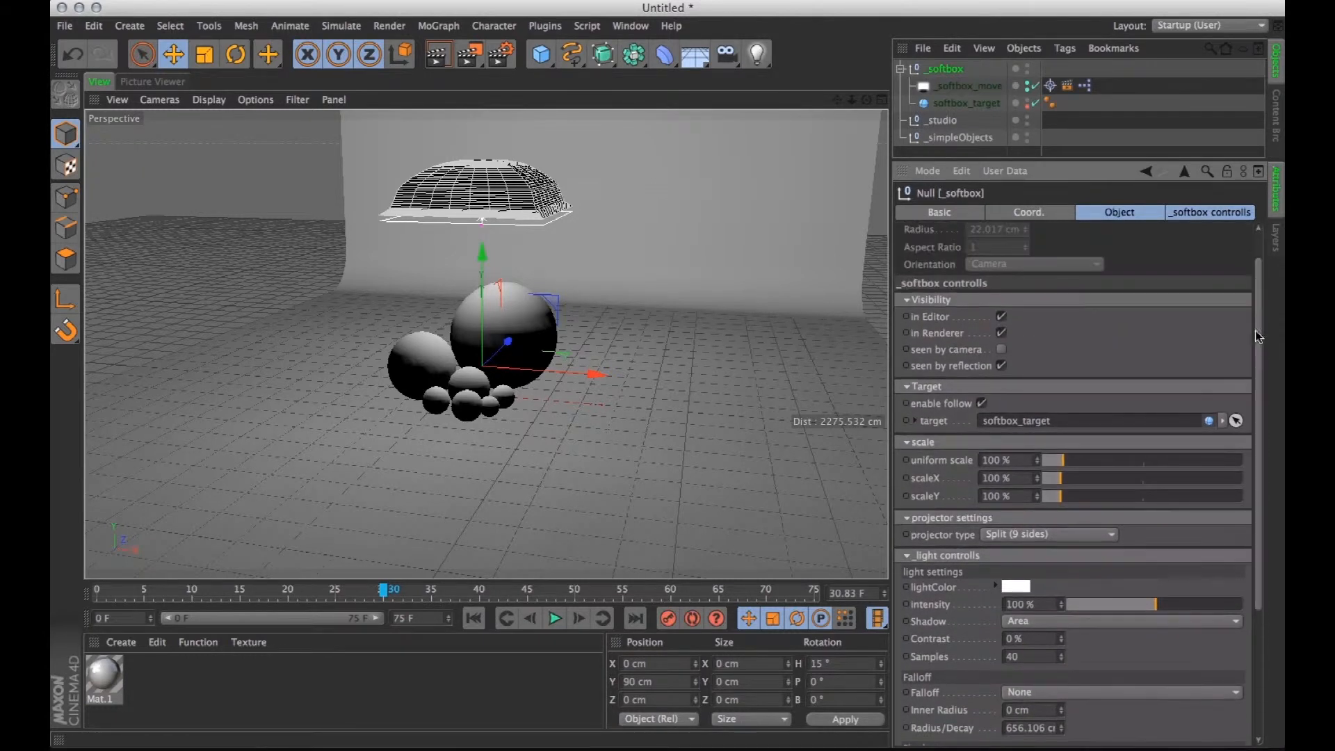
Try the Plane (1 side) projector type on the underside of the softbox and switch it back to Split (9 sides).
{"action": "scroll", "coordinate": [517, 277], "scroll_direction": "up", "scroll_amount": 10}
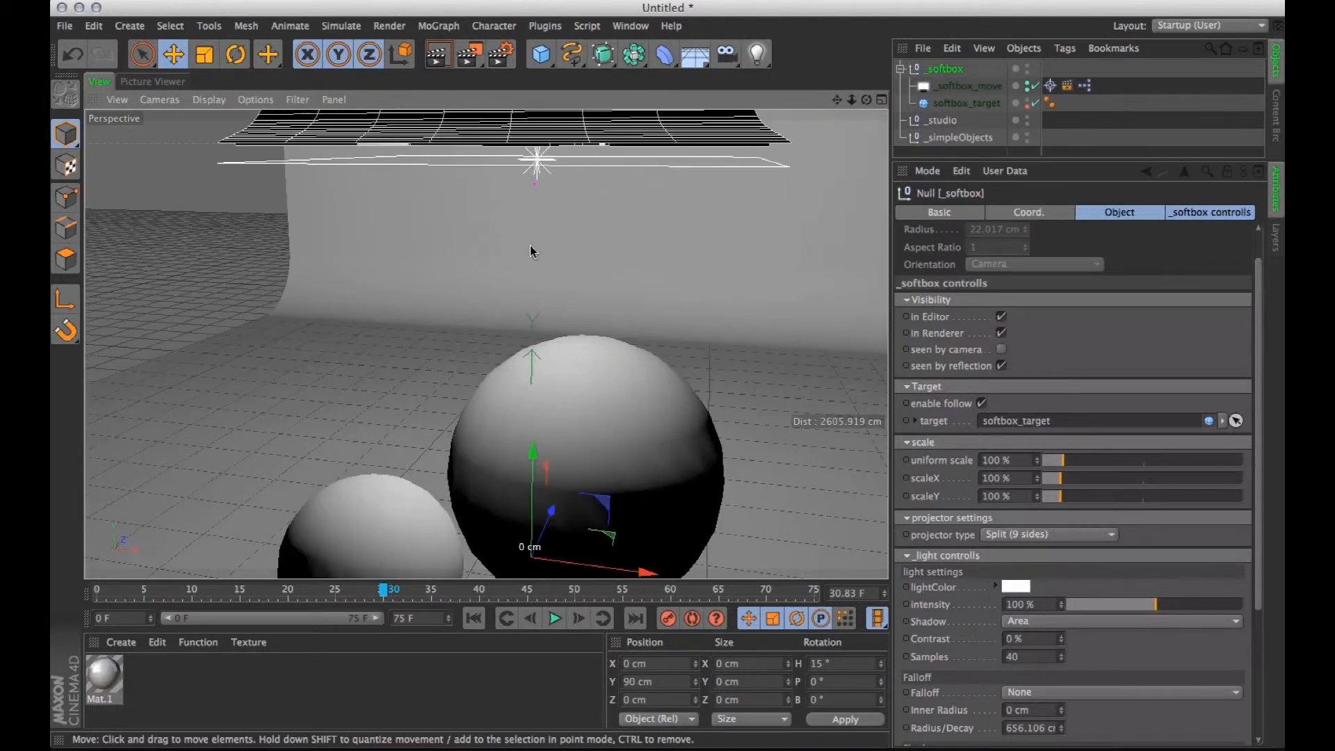
{"action": "scroll", "coordinate": [517, 276], "scroll_direction": "down", "scroll_amount": 5}
{"action": "scroll", "coordinate": [515, 334], "scroll_direction": "up", "scroll_amount": 3}
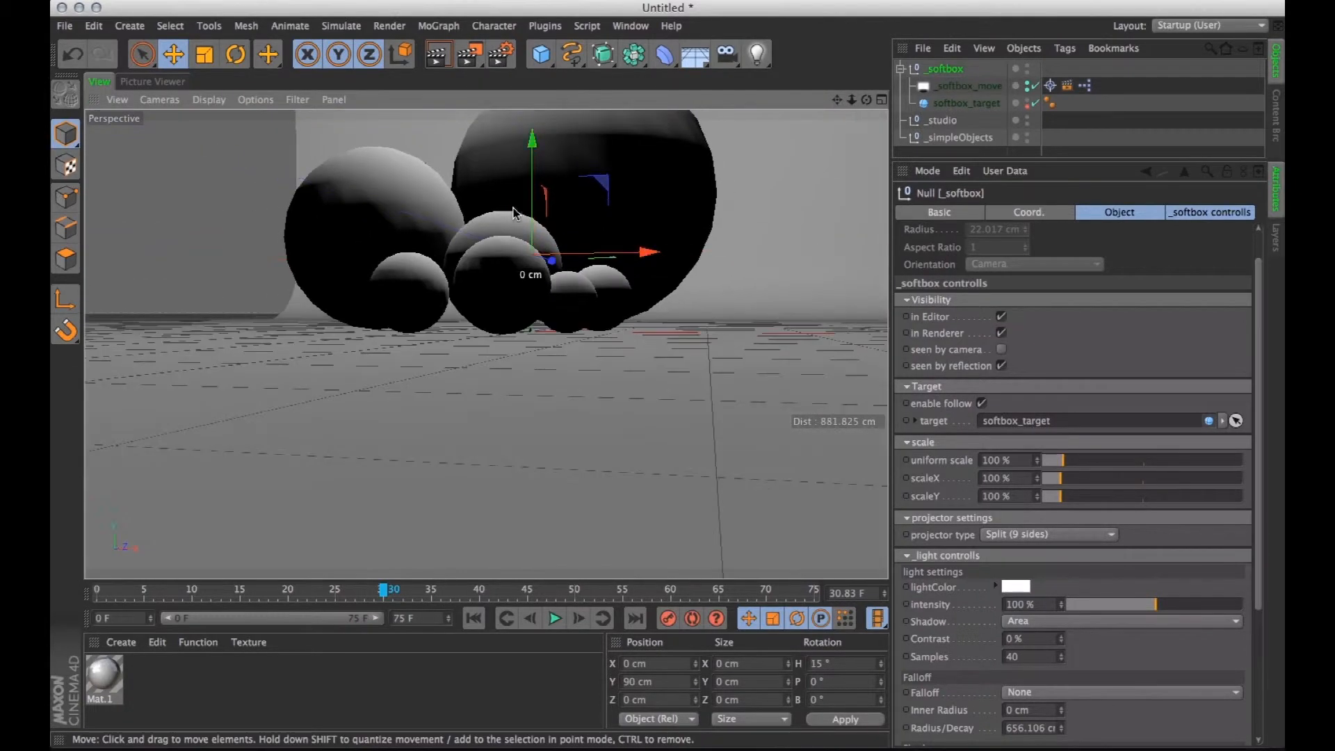
{"action": "left_click_drag", "start_coordinate": [516, 348], "coordinate": [563, 232], "text": "alt"}
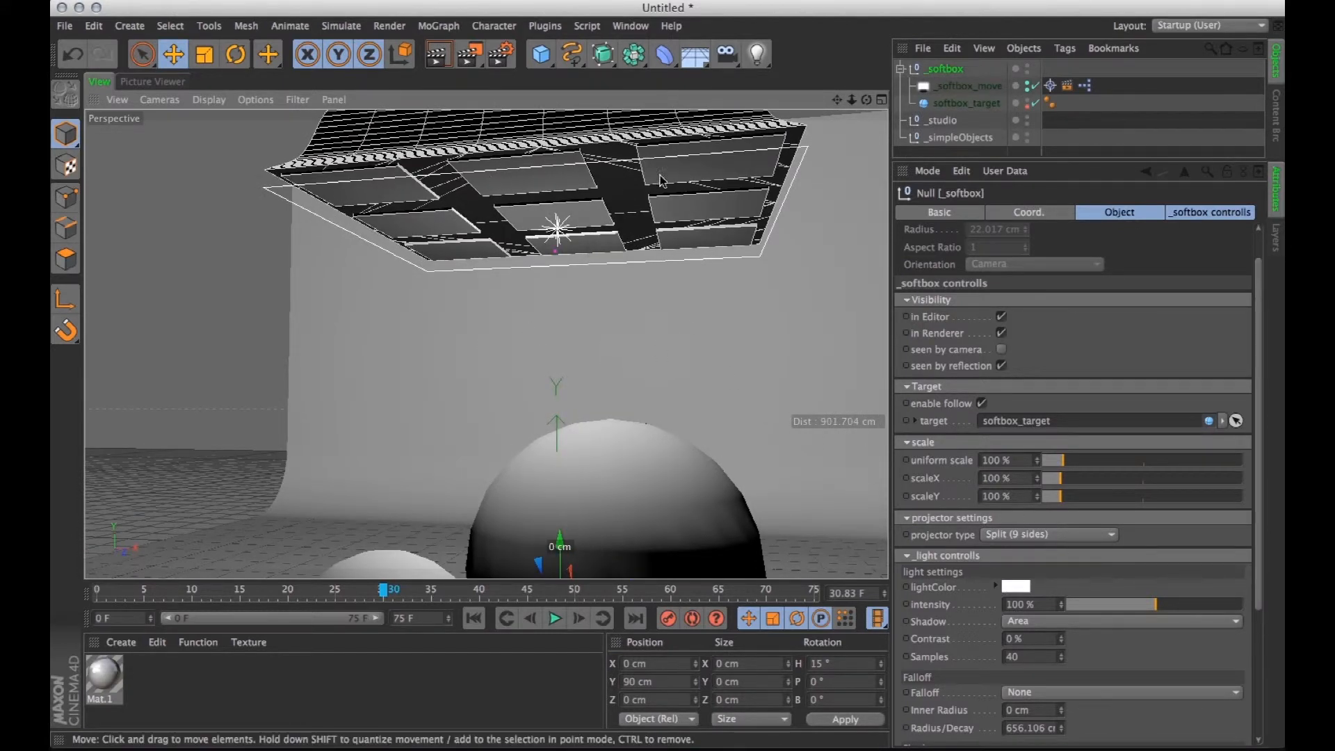
{"action": "left_click", "coordinate": [1035, 543]}
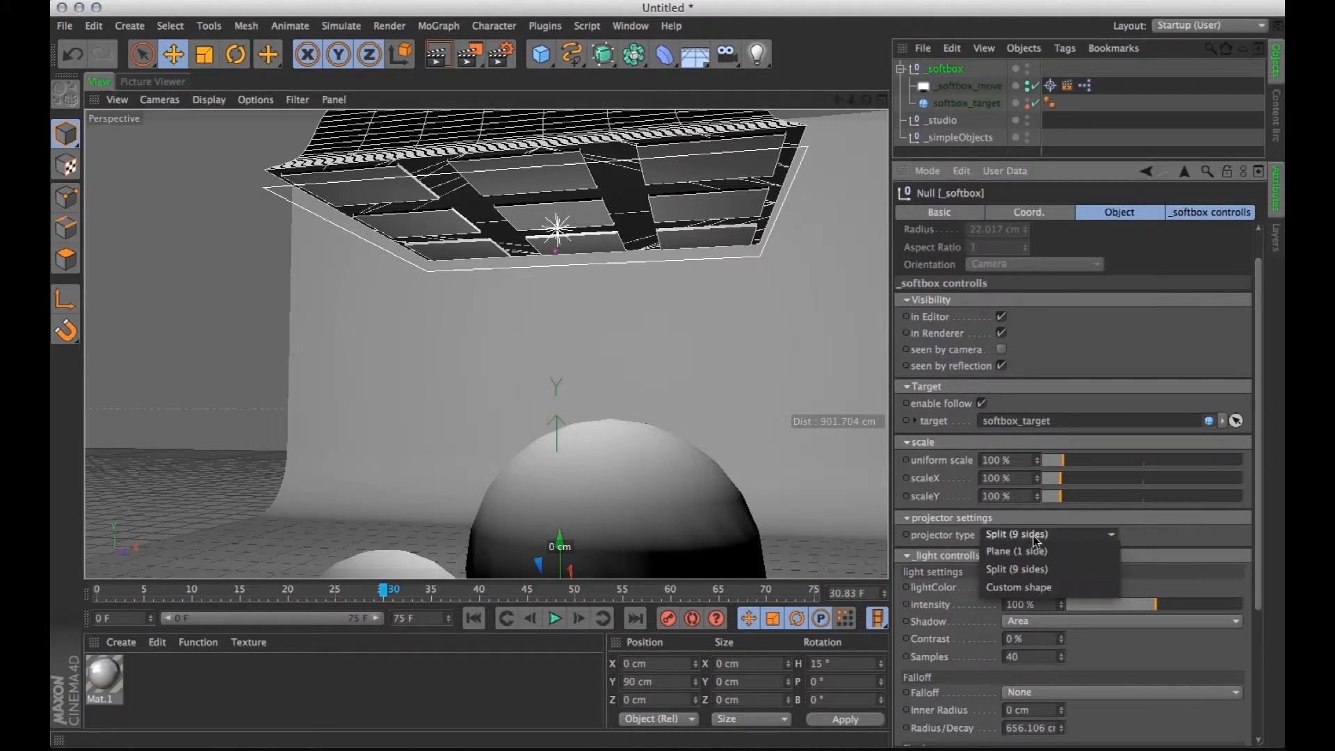
{"action": "left_click", "coordinate": [1032, 556]}
{"action": "left_click", "coordinate": [1017, 537]}
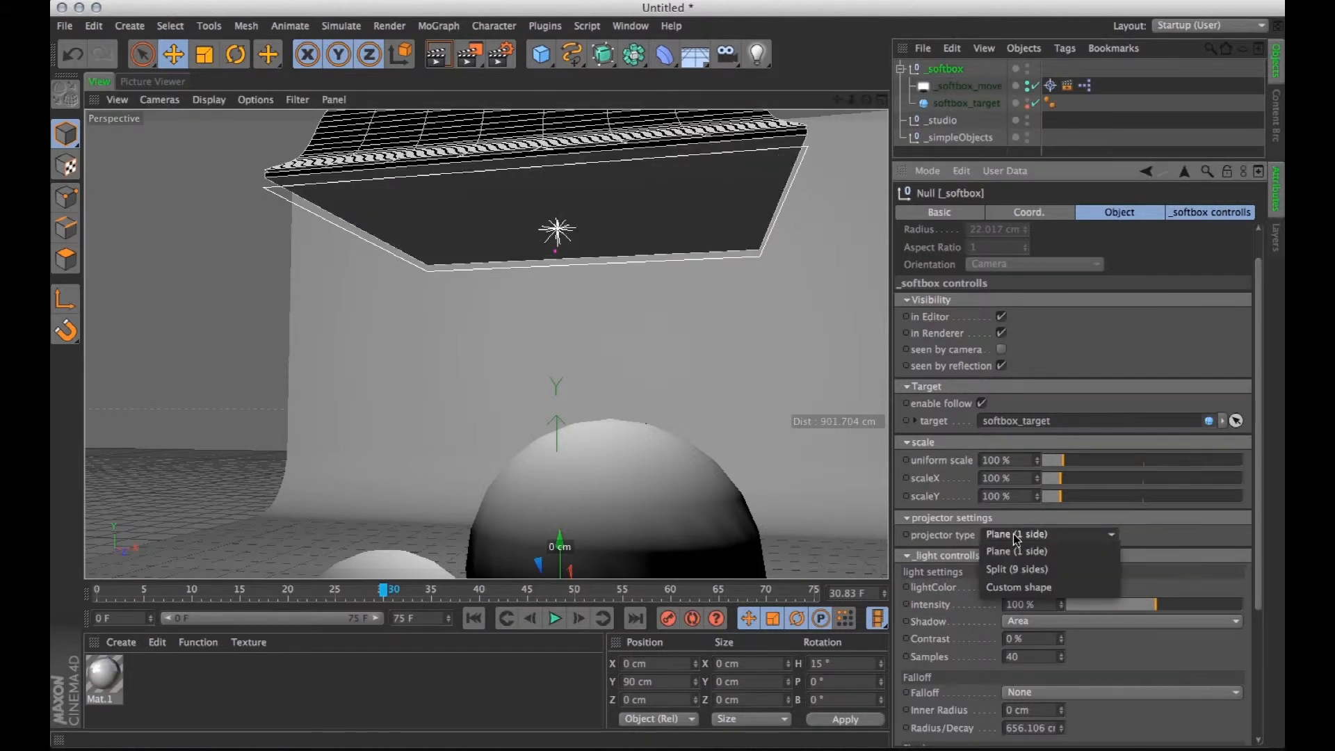
{"action": "left_click", "coordinate": [1017, 569]}
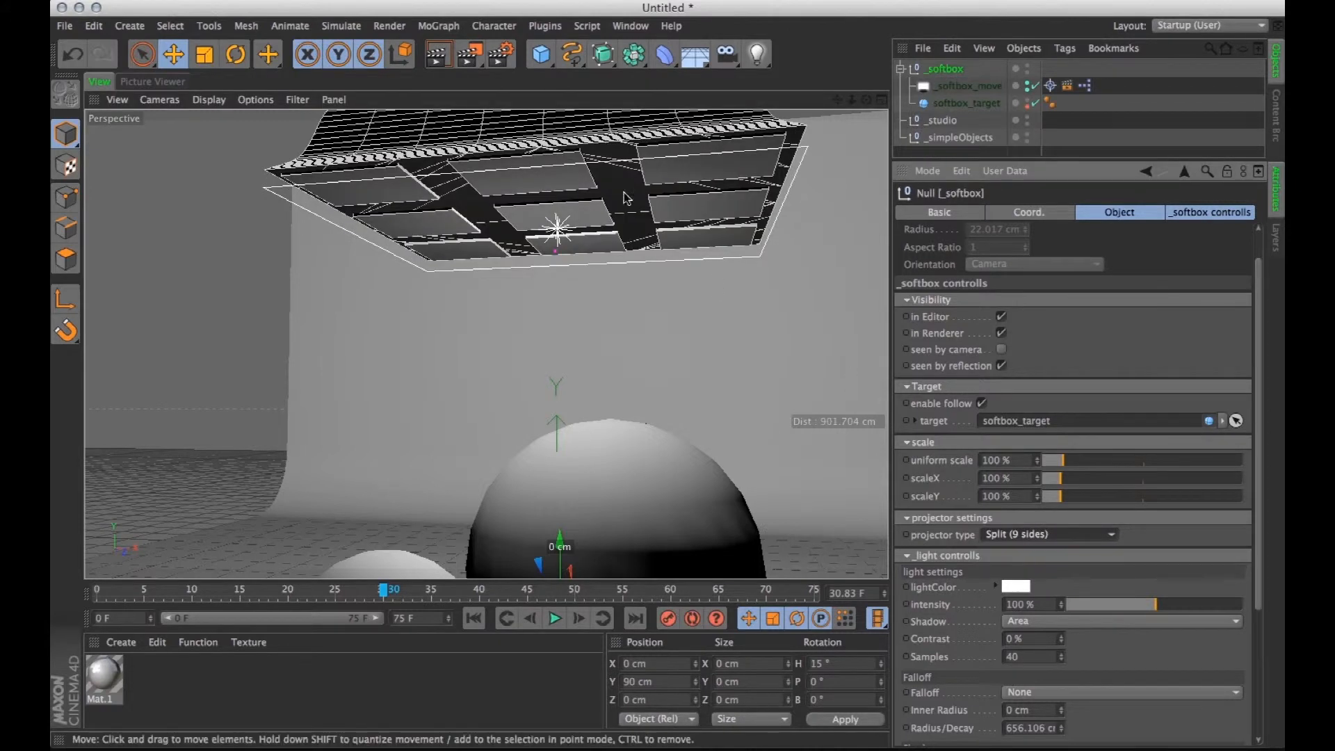
Set the softbox projector to Custom shape with bulbs u 2, bulbs v 5, size u about 268 cm and size v about 38 cm.
{"action": "left_click", "coordinate": [1064, 535]}
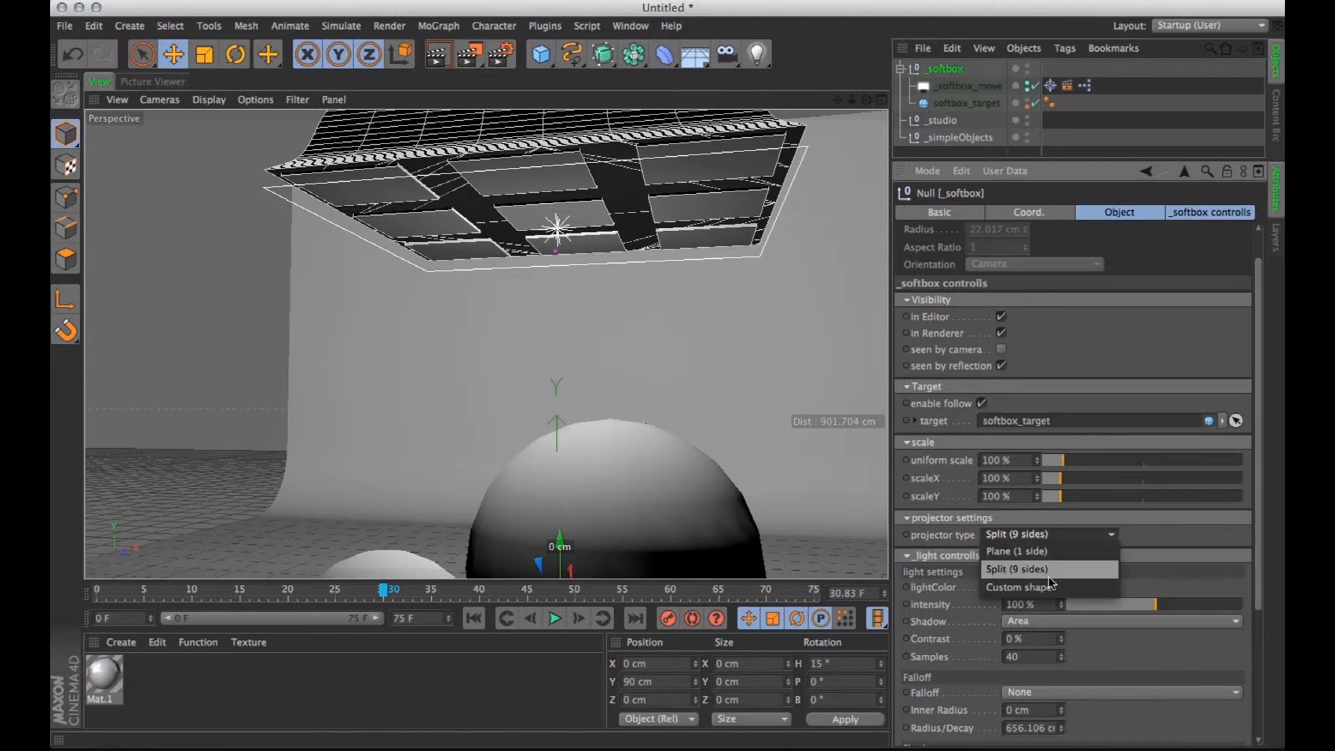
{"action": "left_click", "coordinate": [1050, 586]}
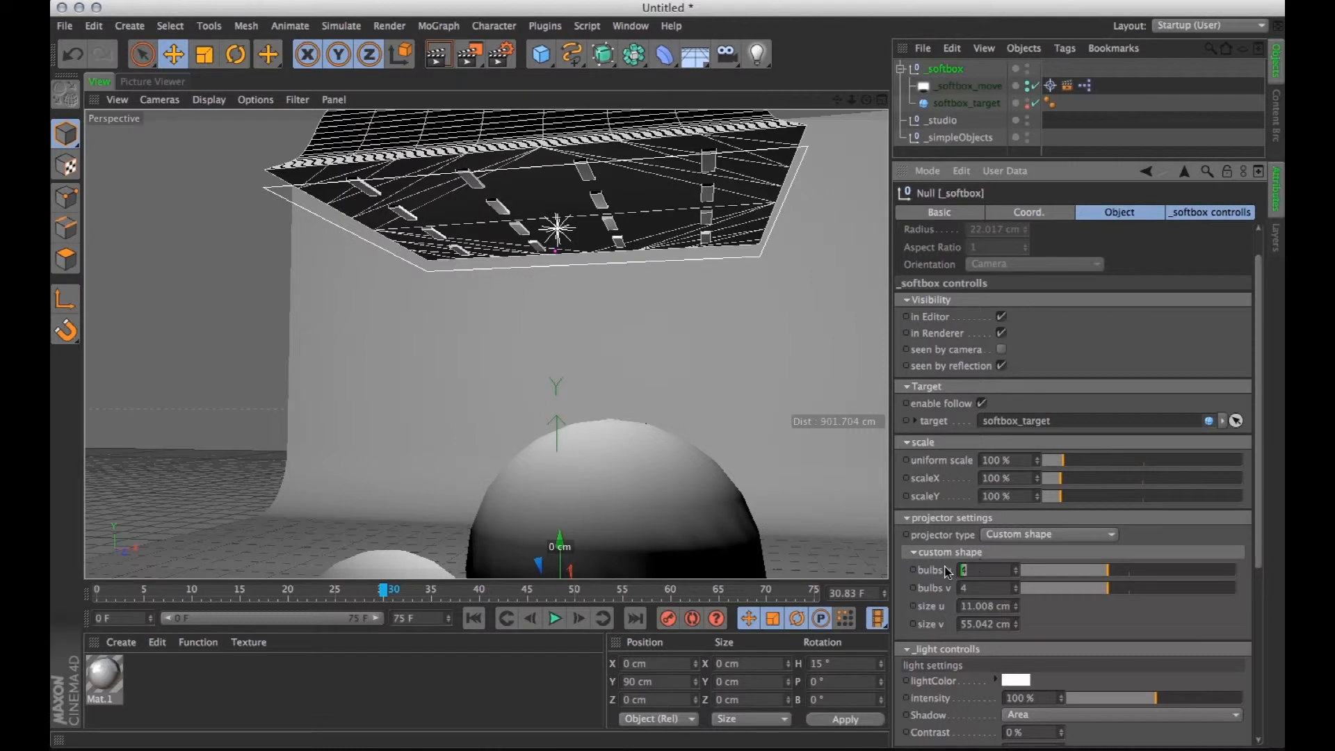
{"action": "type", "text": "2"}
{"action": "key", "text": "Return"}
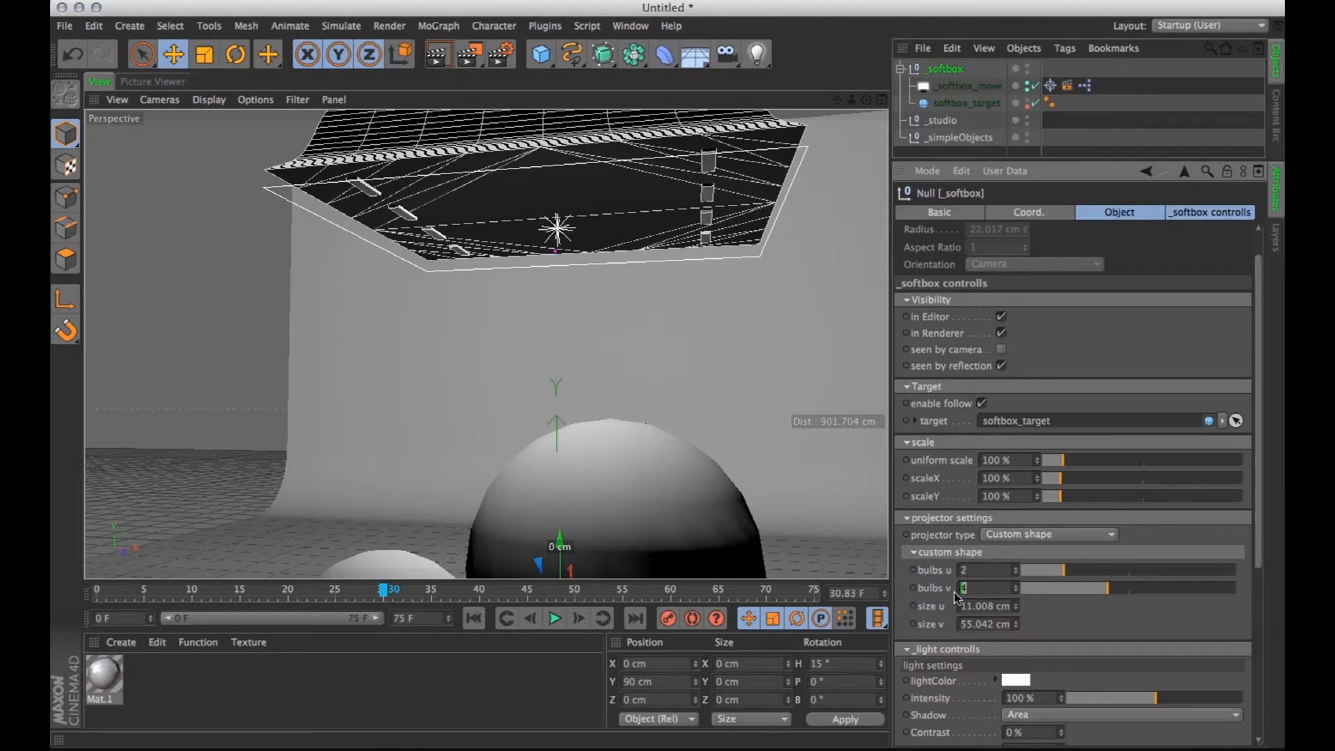
{"action": "type", "text": "5"}
{"action": "key", "text": "Return"}
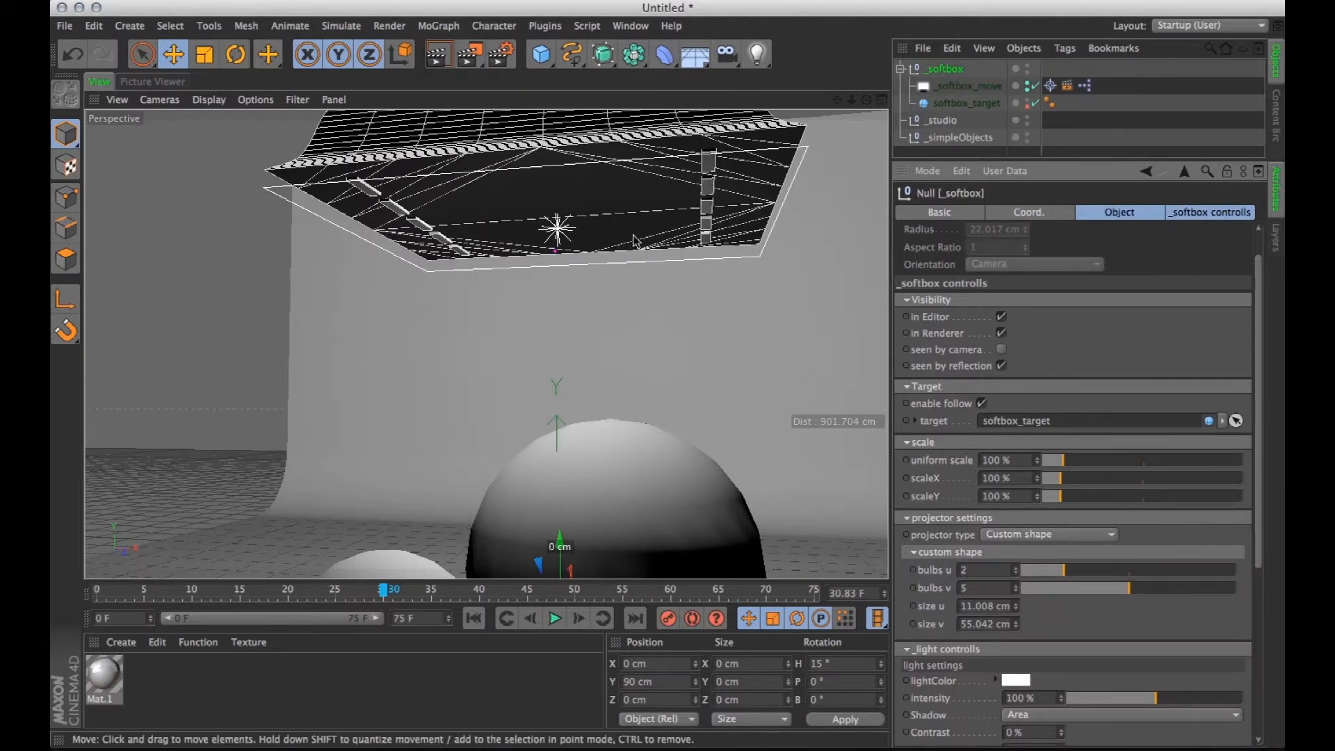
{"action": "left_click_drag", "start_coordinate": [1018, 609], "coordinate": [1018, 633]}
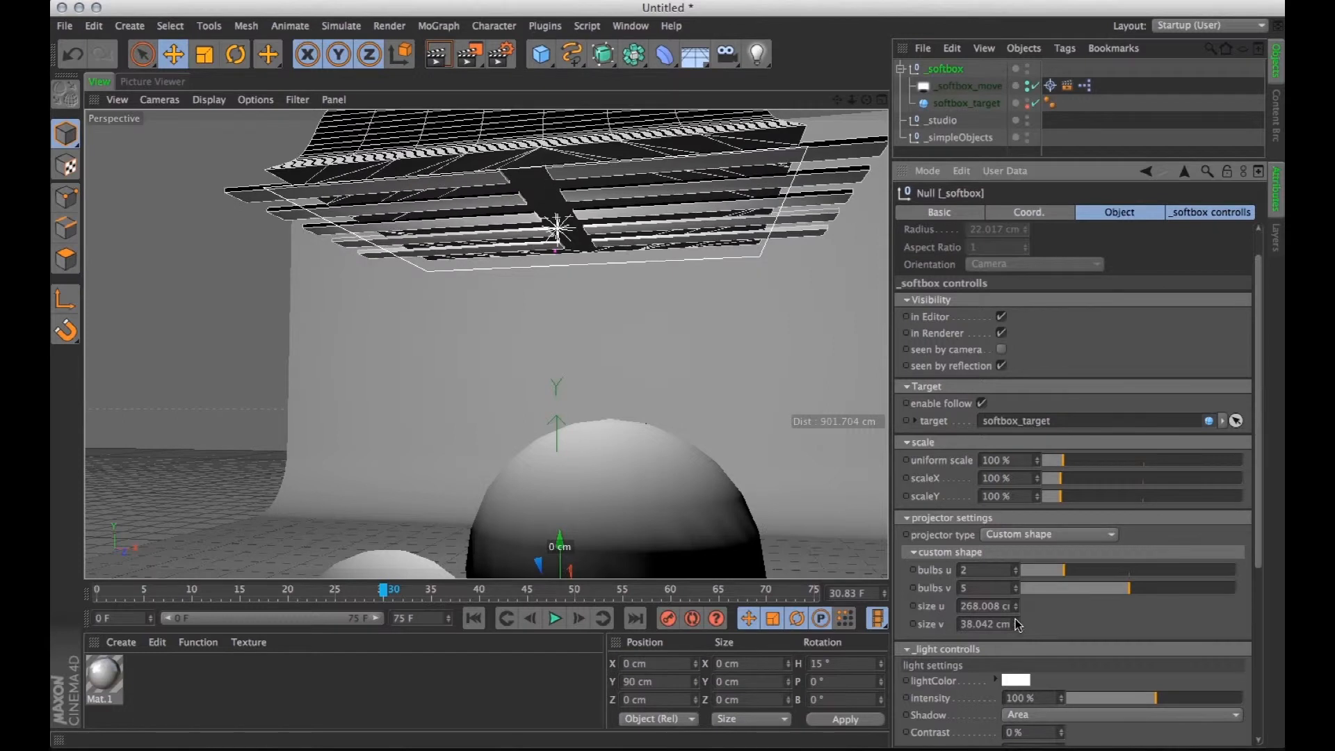
Render a close view of the balls to check the reflections of the custom softbox bulbs, and return to the scene view.
{"action": "left_click_drag", "start_coordinate": [443, 361], "coordinate": [480, 479], "text": "alt"}
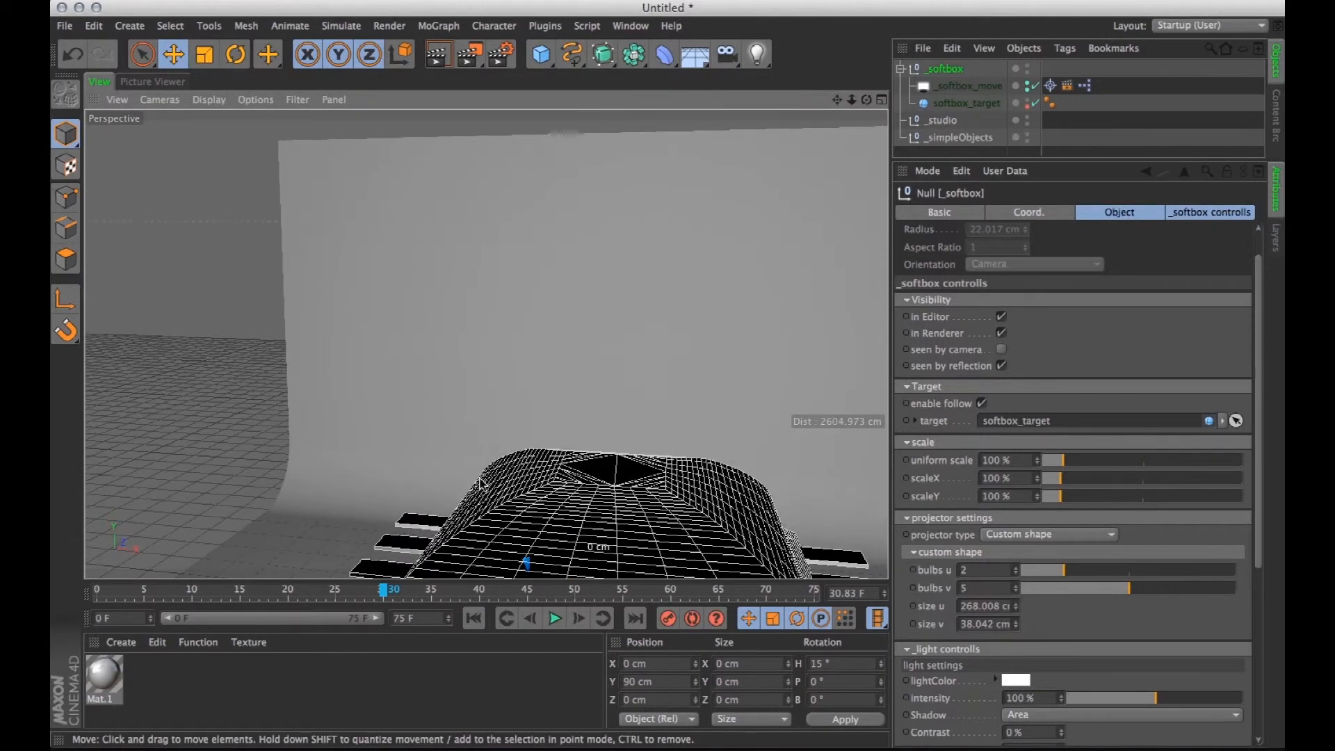
{"action": "left_click_drag", "start_coordinate": [503, 529], "coordinate": [528, 272], "text": "alt"}
{"action": "right_click_drag", "start_coordinate": [628, 472], "coordinate": [581, 350], "text": "alt"}
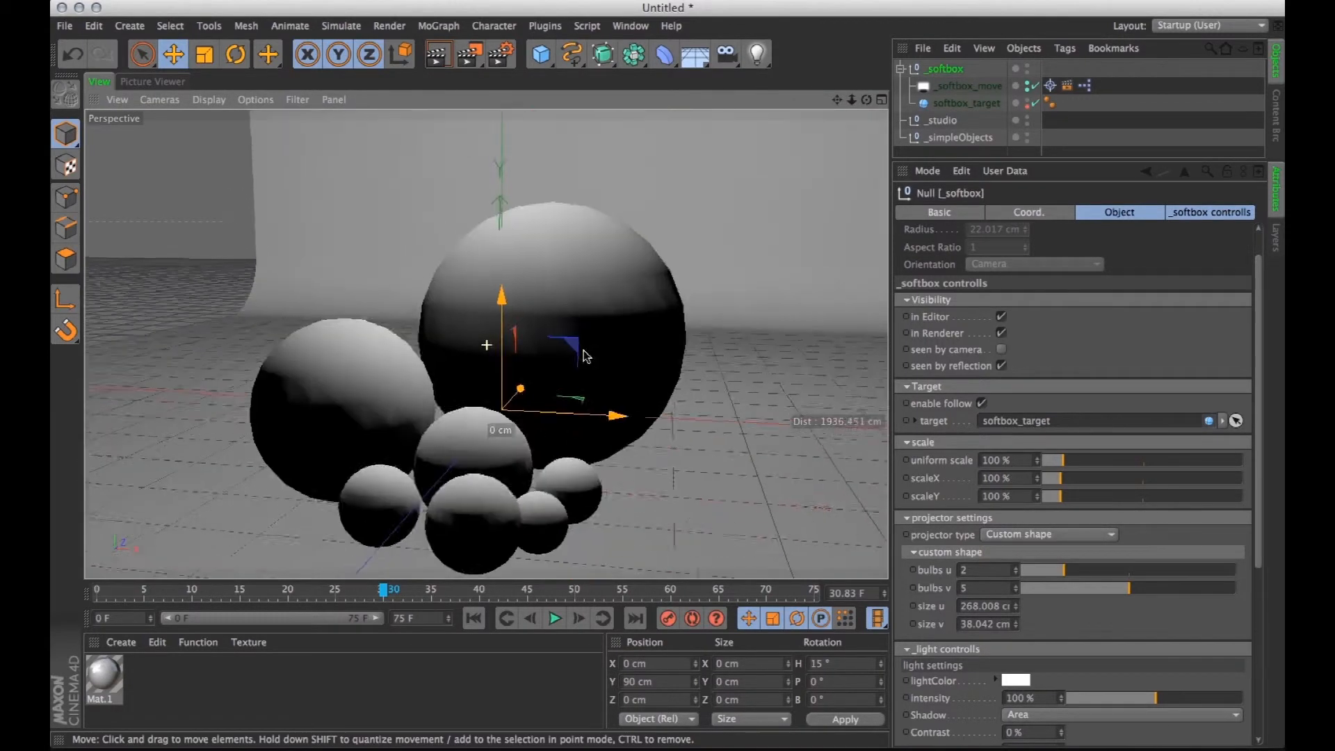
{"action": "middle_click_drag", "start_coordinate": [582, 324], "coordinate": [586, 379], "text": "alt"}
{"action": "right_click_drag", "start_coordinate": [544, 376], "coordinate": [546, 421], "text": "alt"}
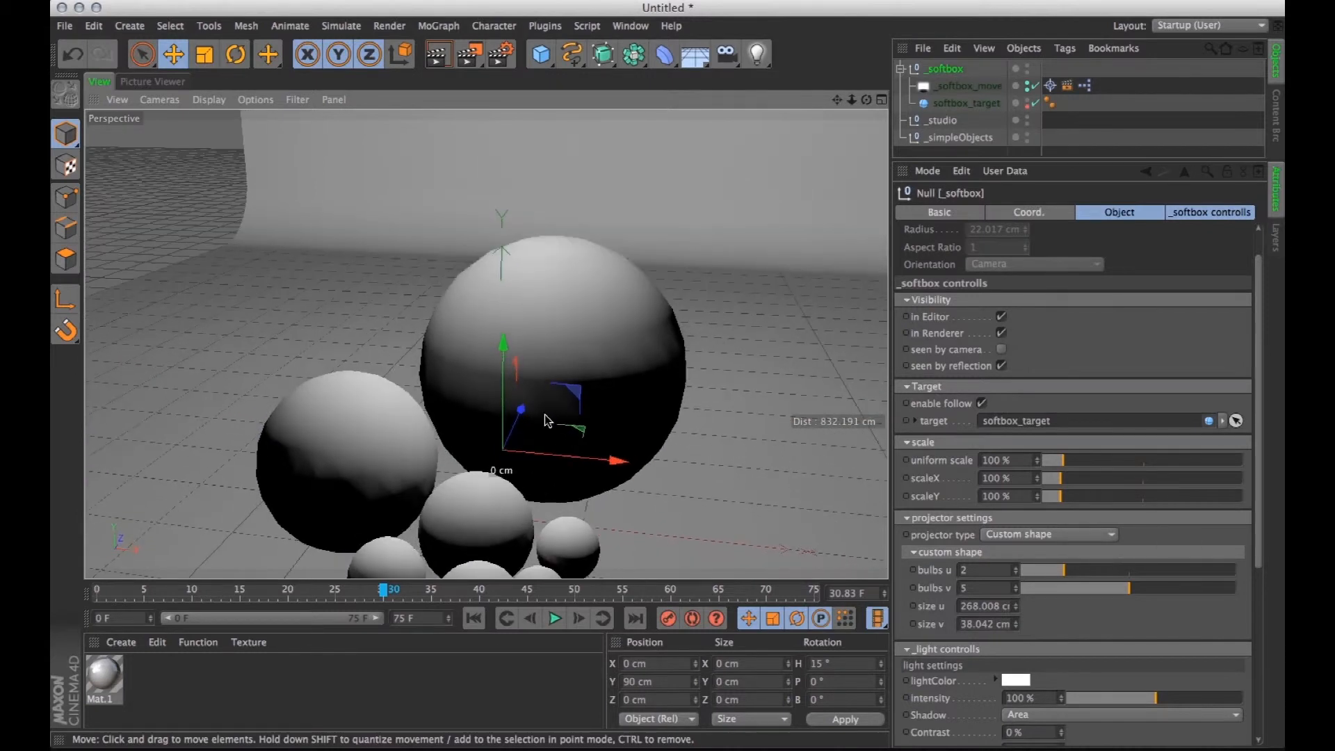
{"action": "key", "text": "shift+r"}
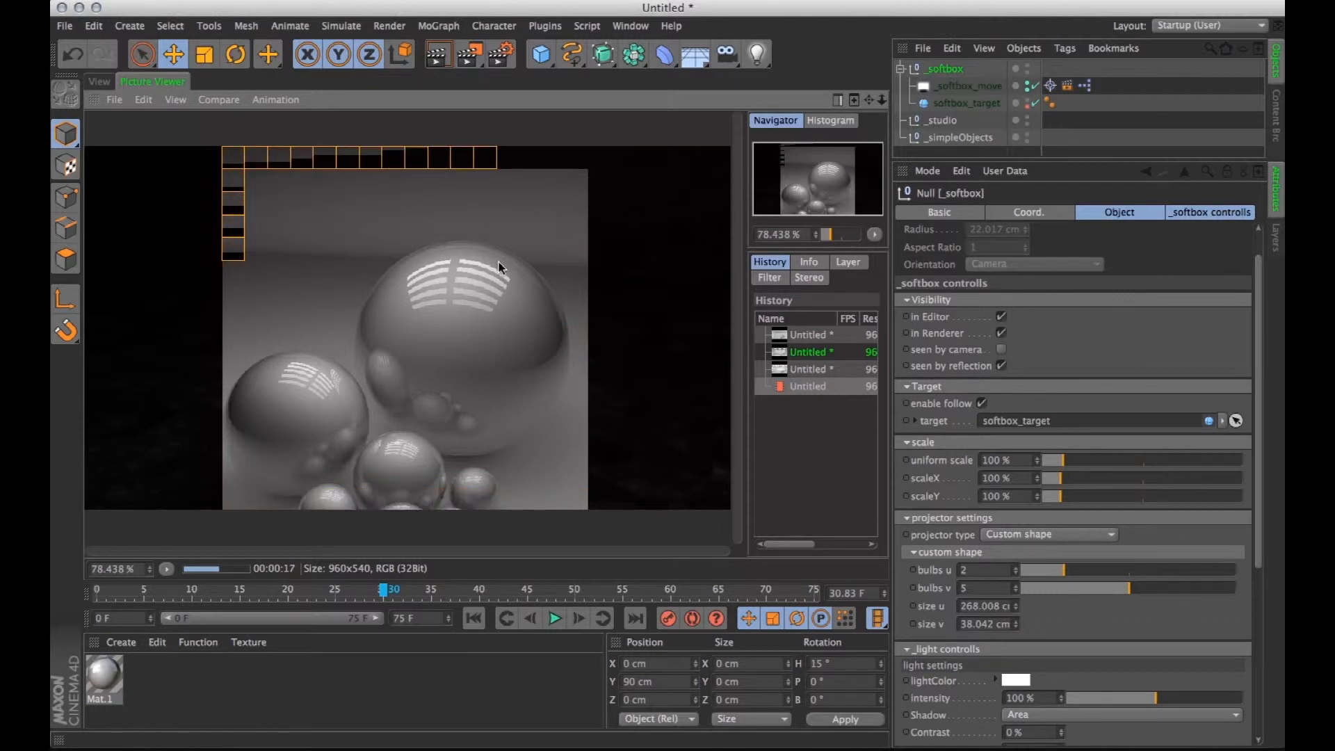
{"action": "left_click", "coordinate": [99, 81]}
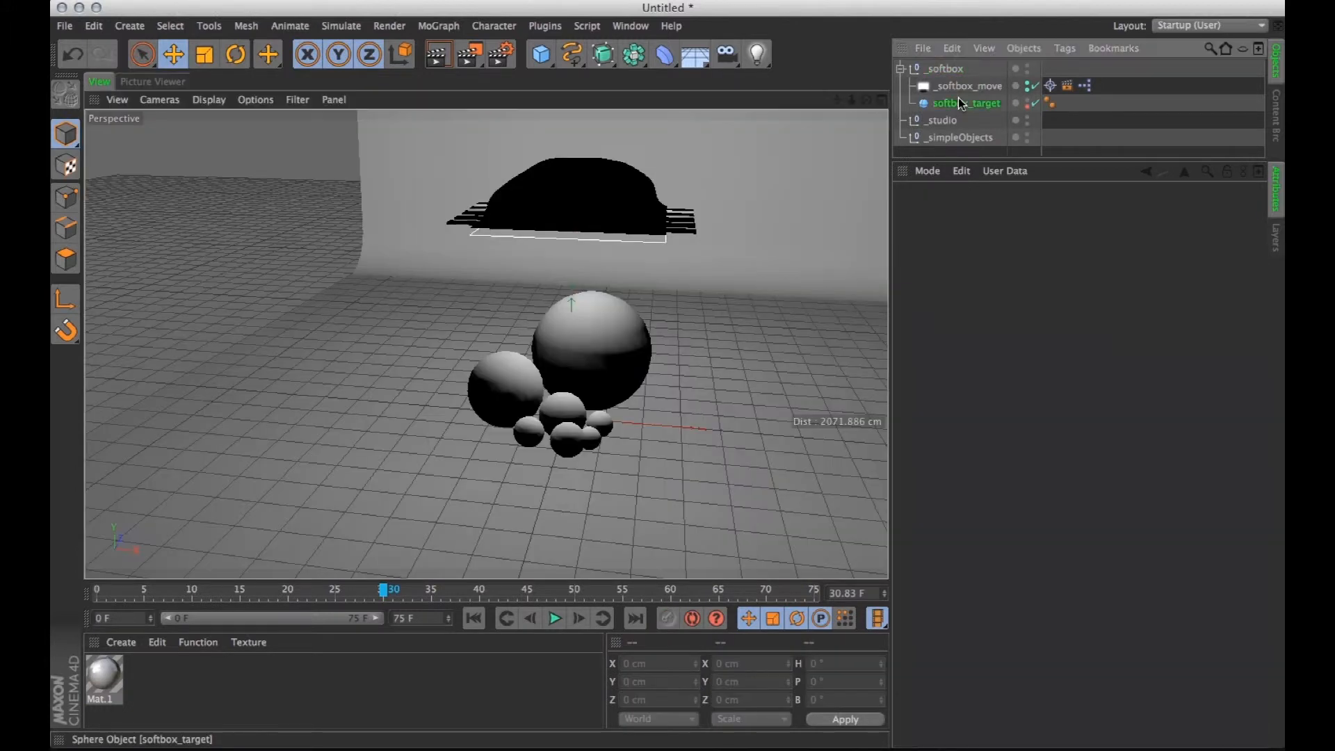
Move softbox_target in front of the large ball to about X -57 cm and Z -207 cm so the softbox tilts.
{"action": "left_click", "coordinate": [963, 103]}
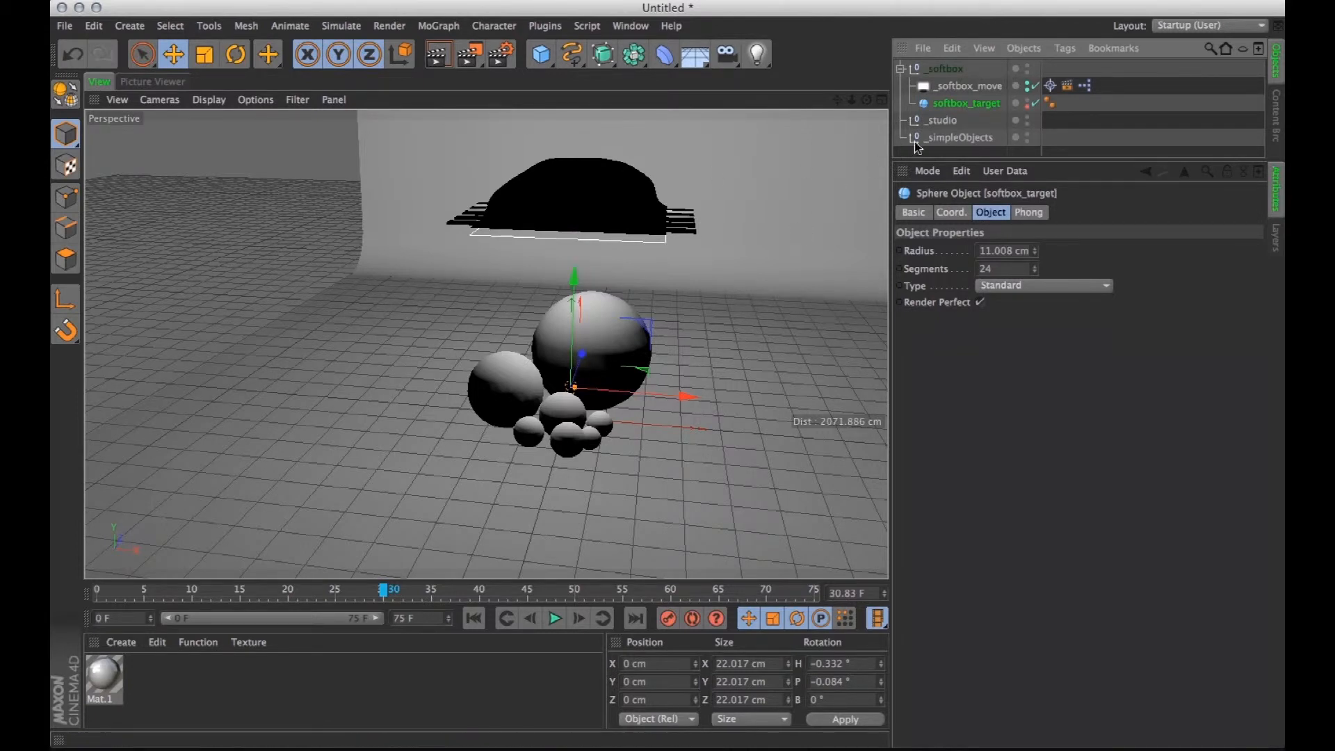
{"action": "mouse_move", "coordinate": [683, 394]}
{"action": "left_mouse_down"}
{"action": "mouse_move", "coordinate": [603, 399]}
{"action": "mouse_move", "coordinate": [686, 394]}
{"action": "left_mouse_up"}
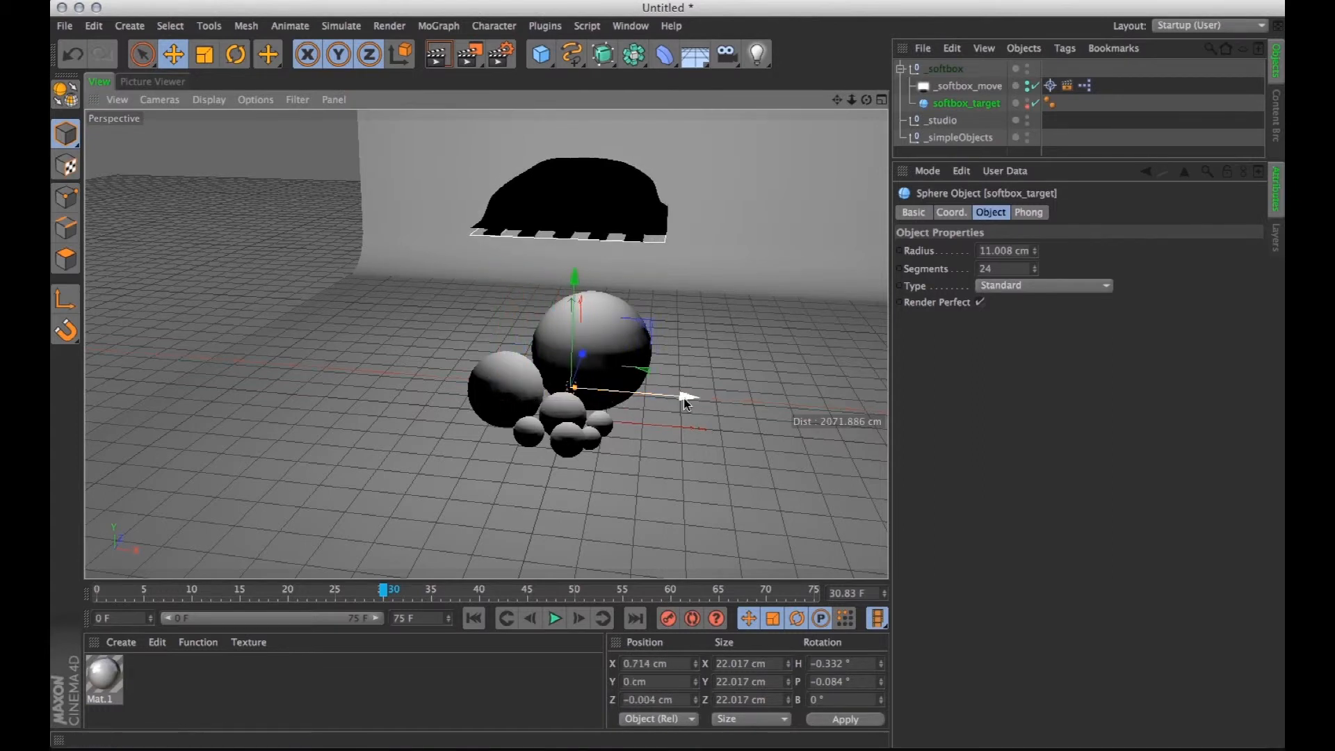
{"action": "left_click_drag", "start_coordinate": [592, 359], "coordinate": [625, 421]}
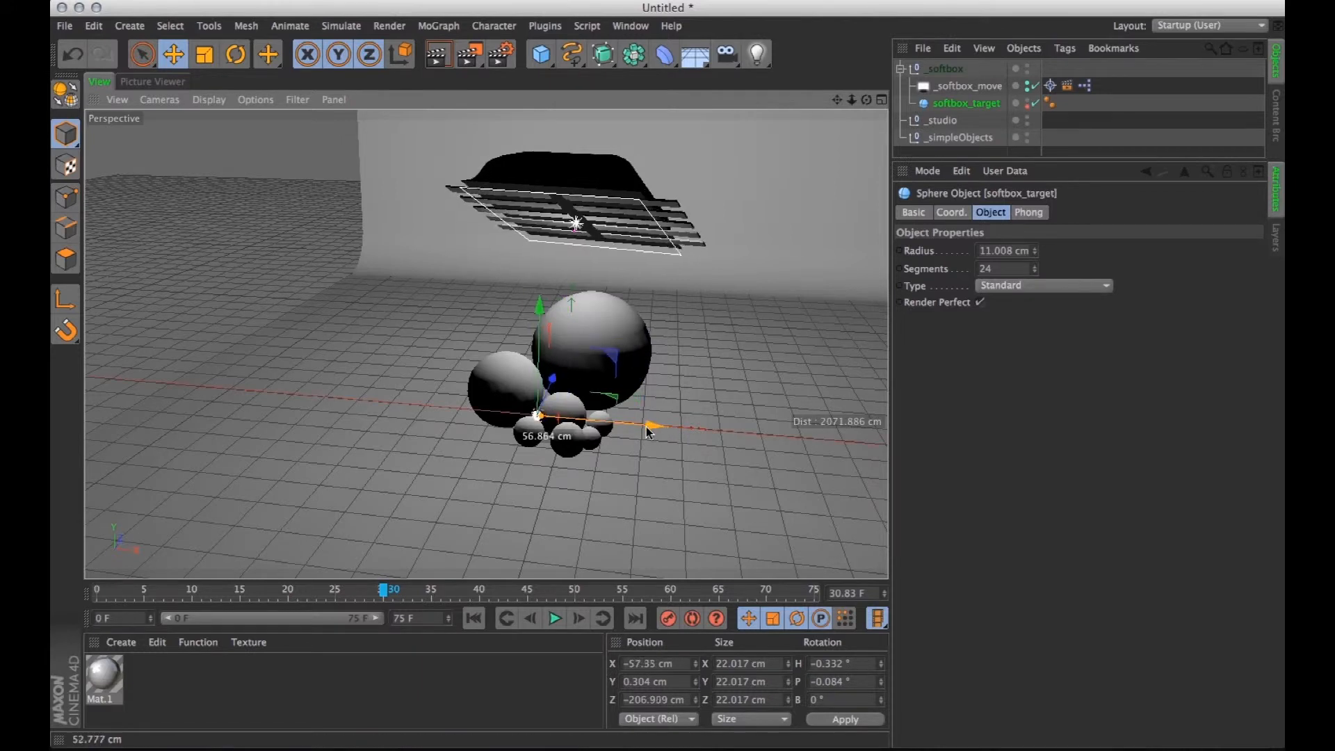
Move the _softbox_move light to about X 268 cm and Z -90 cm, and reselect the _softbox parent to review its controls.
{"action": "left_click", "coordinate": [954, 88]}
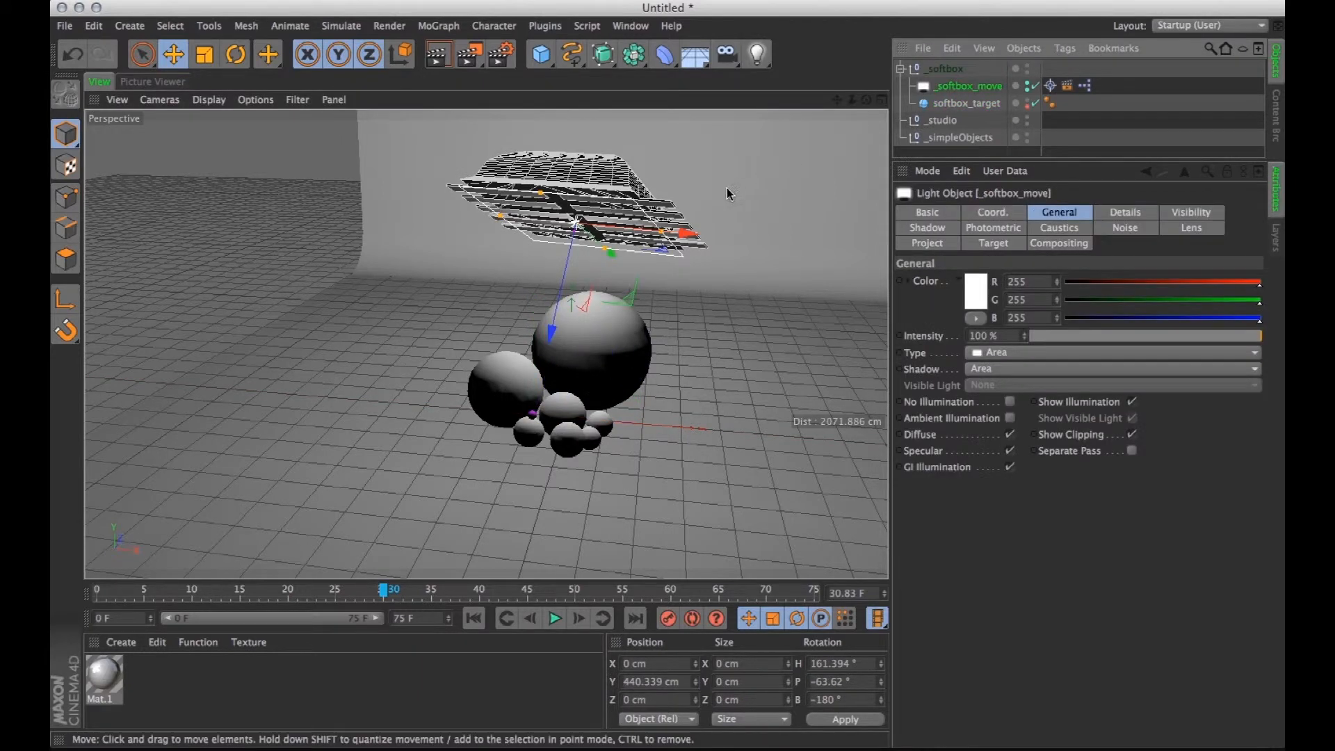
{"action": "left_click_drag", "start_coordinate": [689, 233], "coordinate": [806, 268]}
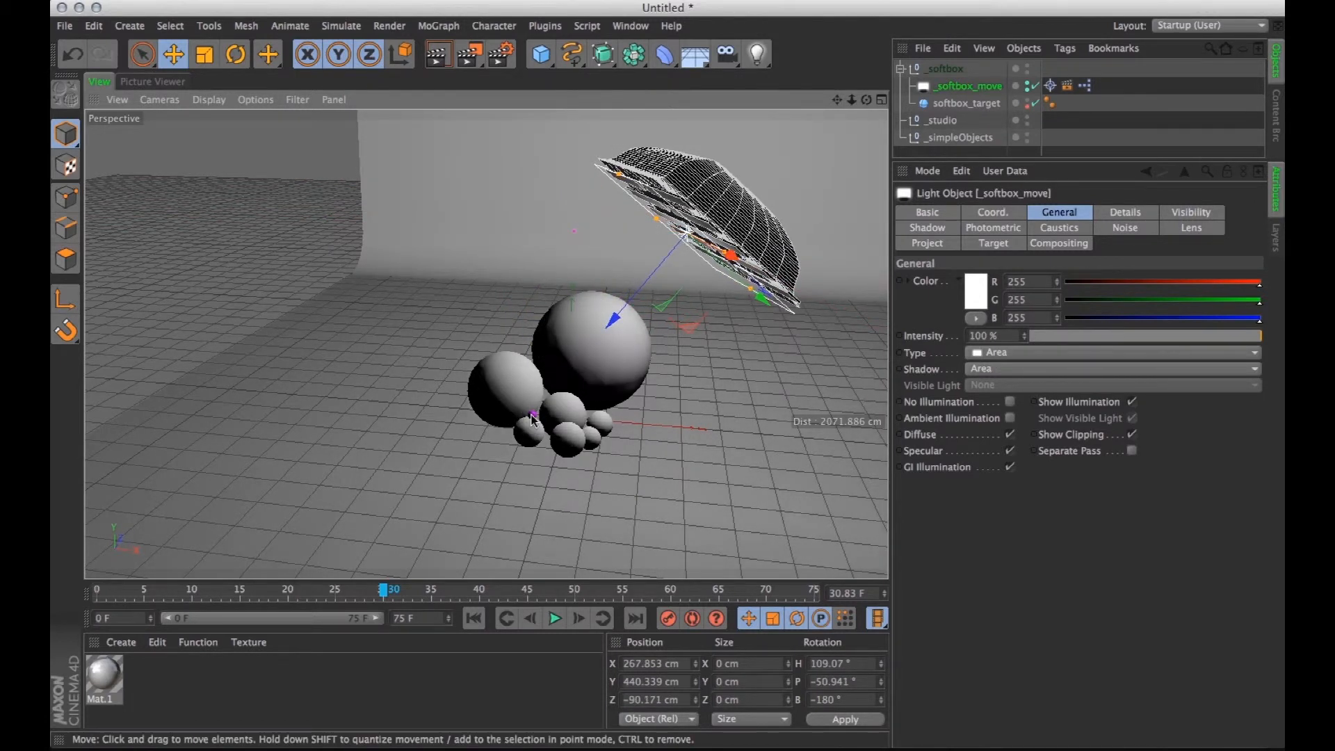
{"action": "left_click", "coordinate": [947, 69]}
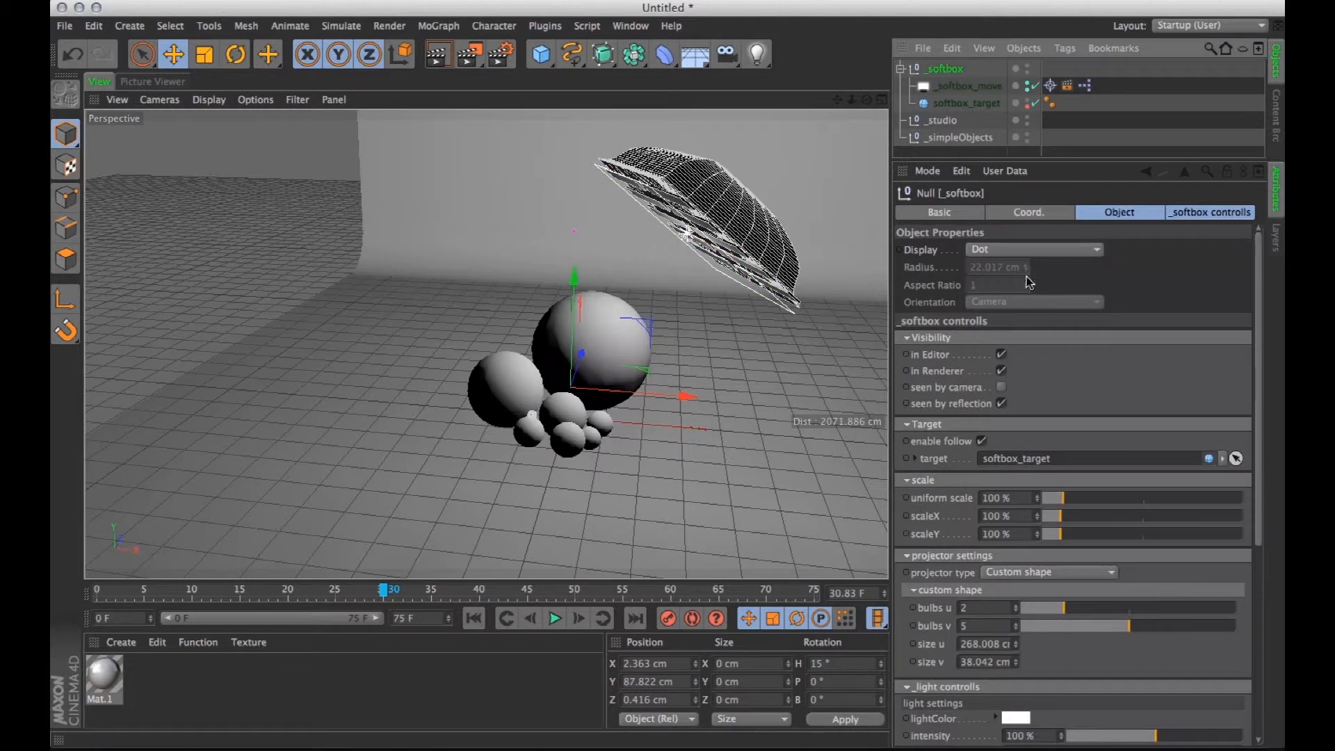
{"action": "left_click_drag", "start_coordinate": [1261, 330], "coordinate": [1245, 279]}
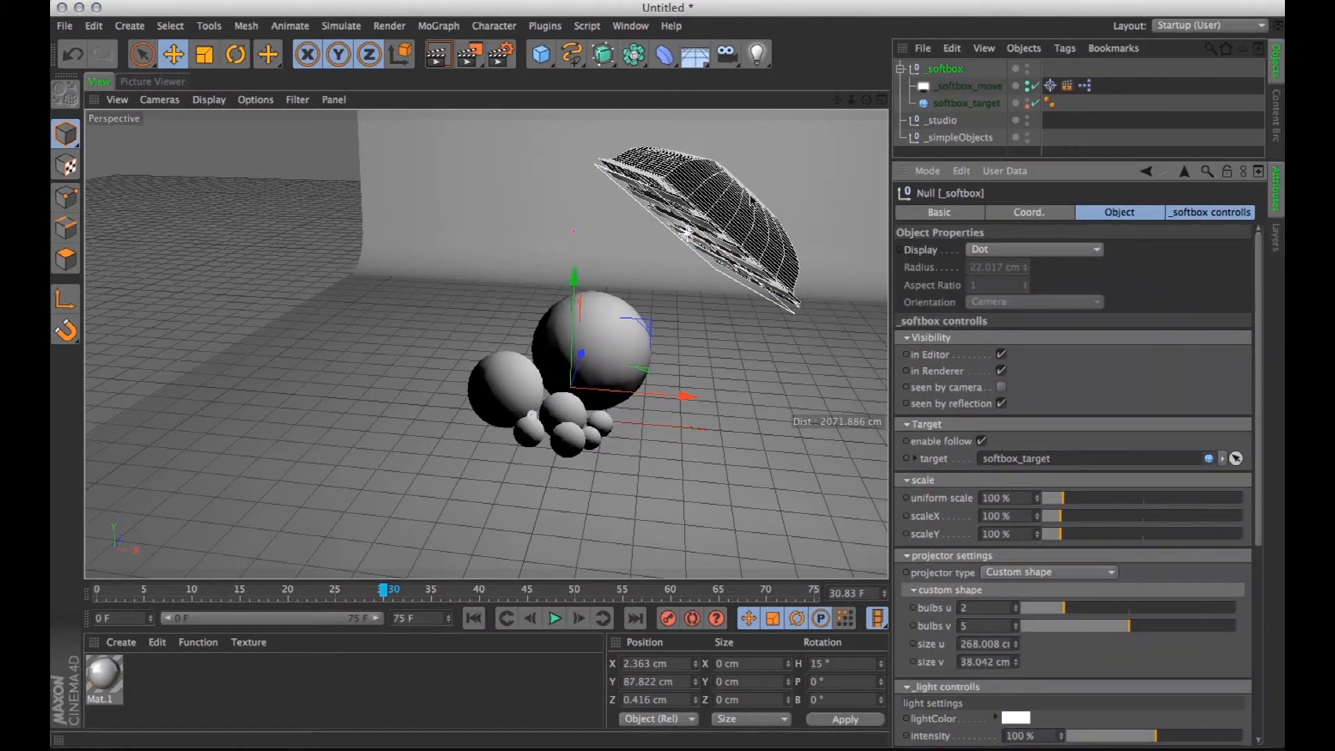
Add the _reflector preset from the _Light presets above the balls and close the Content Browser.
{"action": "left_click", "coordinate": [628, 28]}
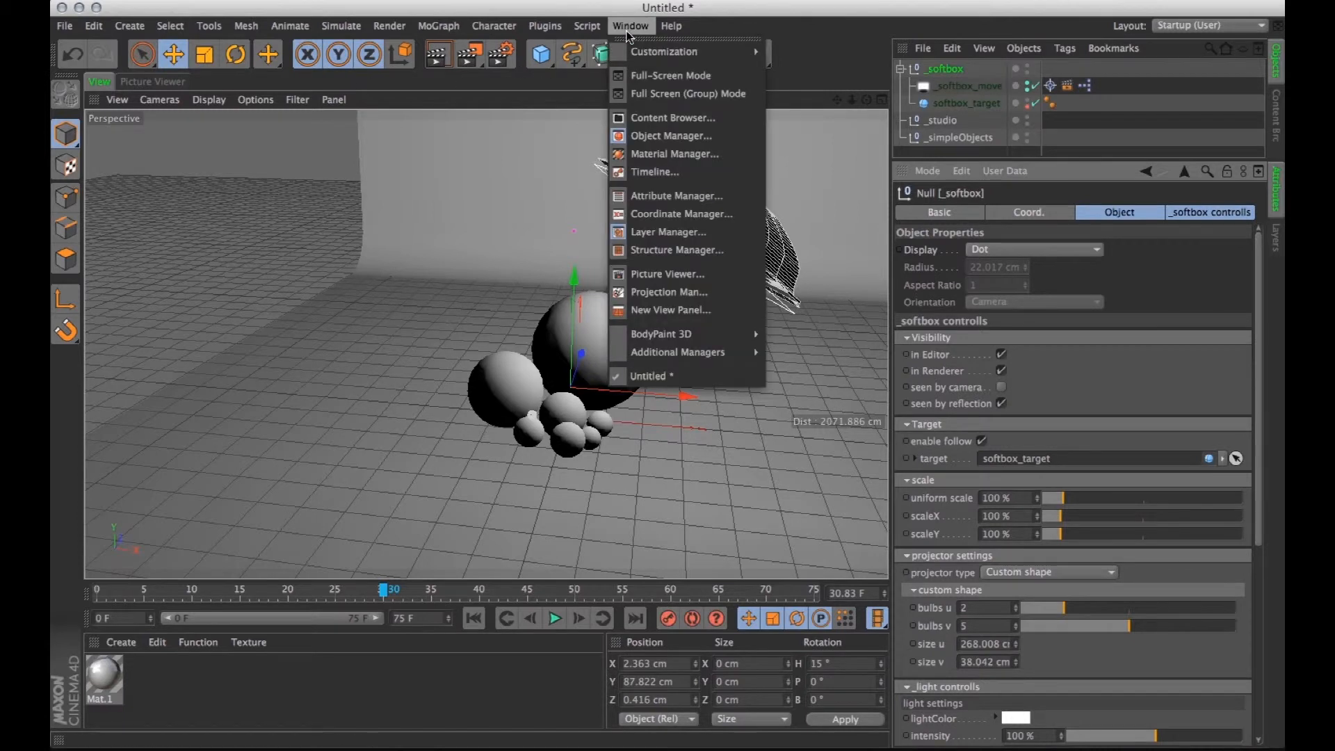
{"action": "left_click", "coordinate": [661, 119]}
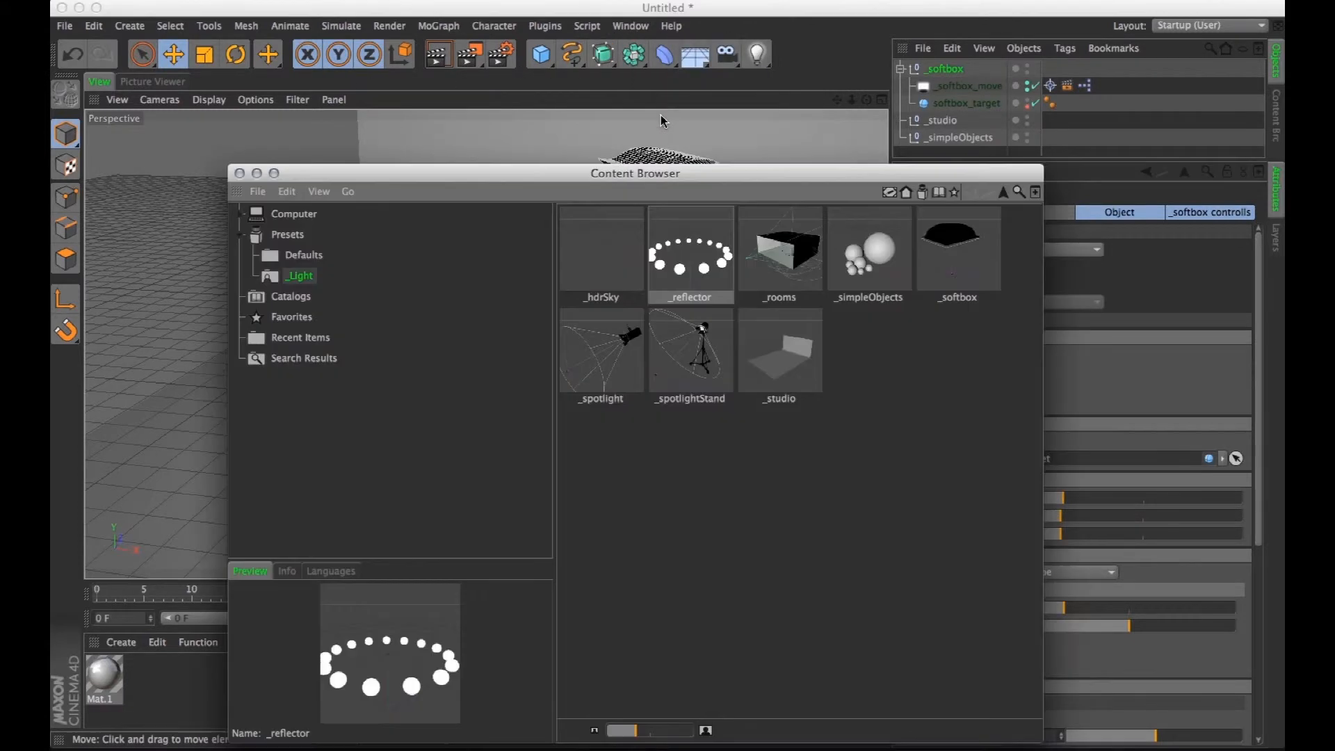
{"action": "double_click", "coordinate": [686, 271]}
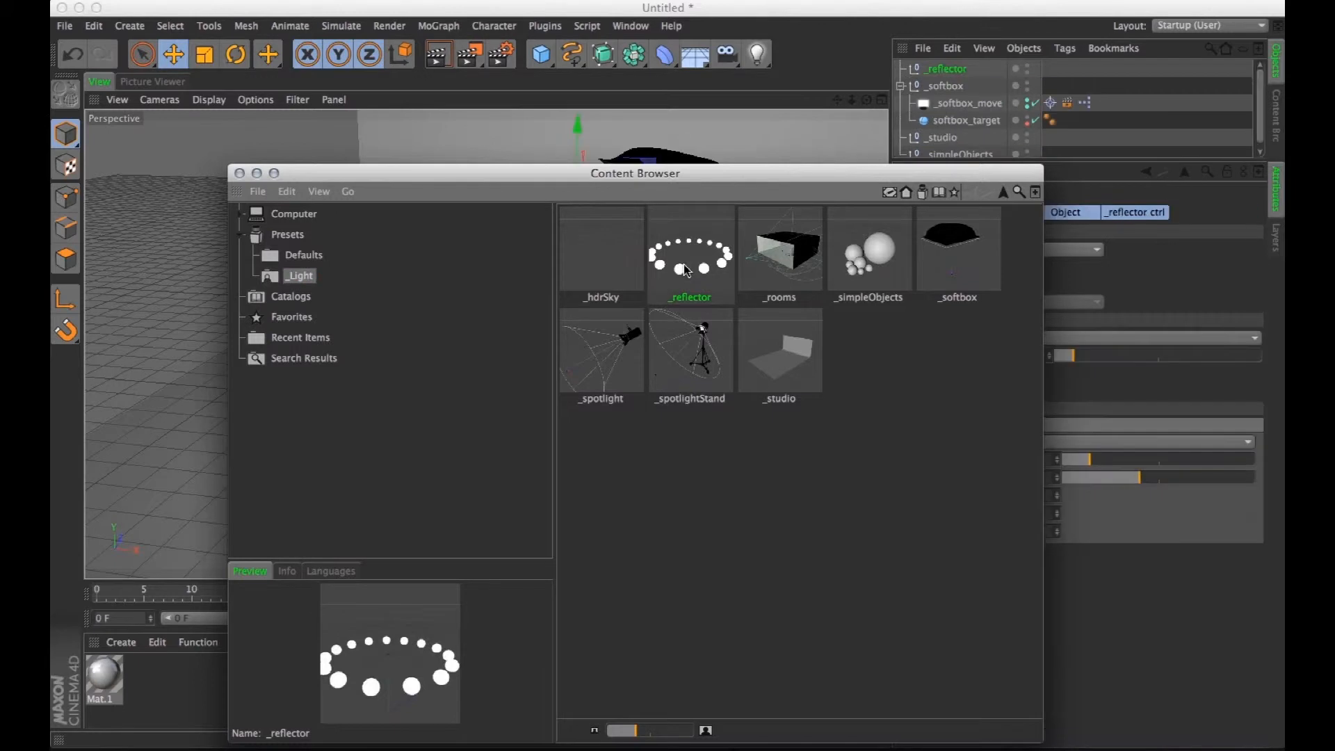
{"action": "left_click", "coordinate": [240, 174]}
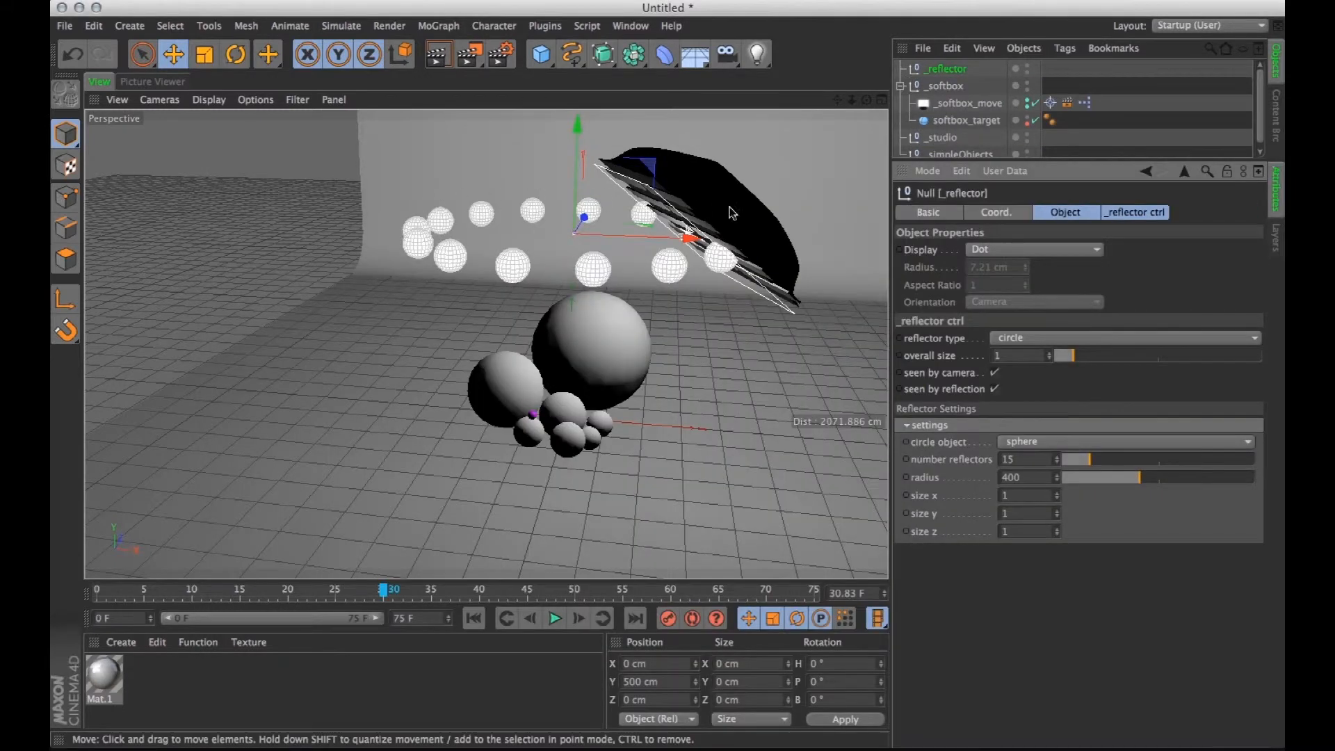
Move the whole _softbox away from the reflector ring to about X 279 cm and Z 252 cm.
{"action": "left_click", "coordinate": [945, 85]}
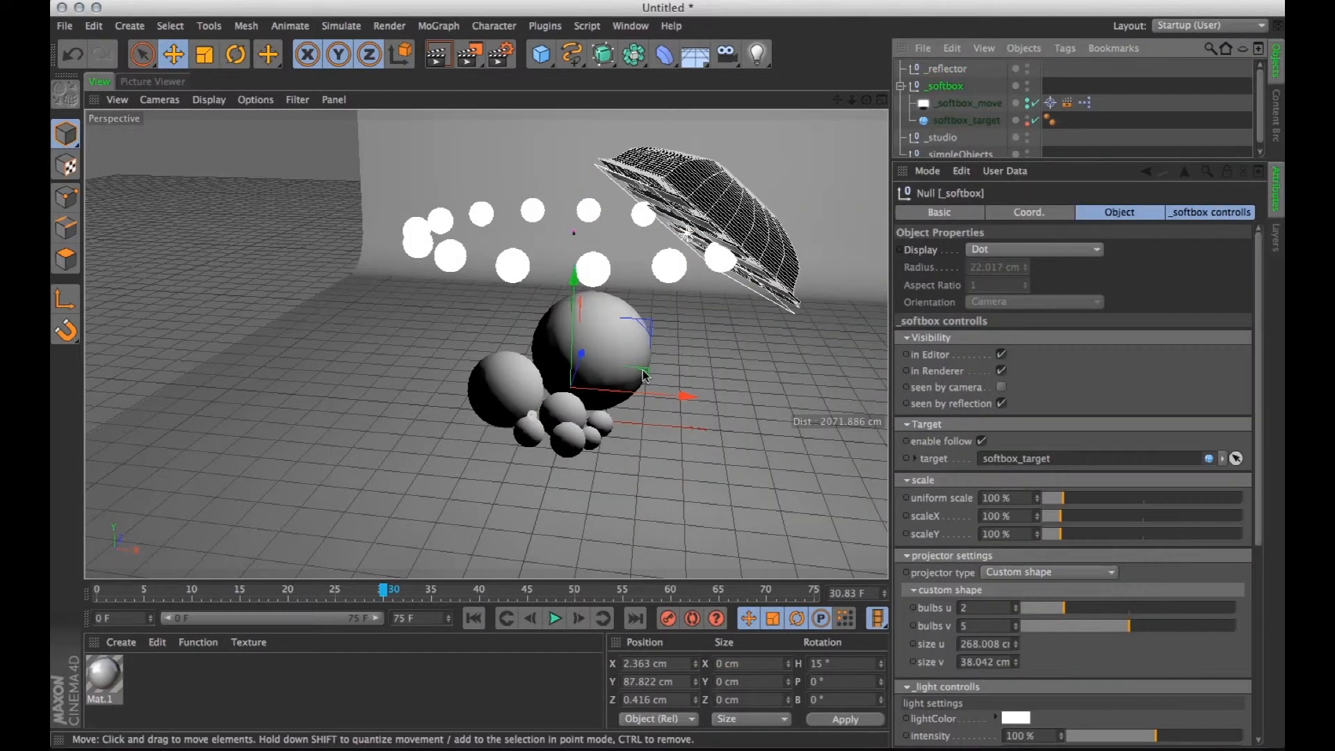
{"action": "left_click_drag", "start_coordinate": [686, 395], "coordinate": [815, 415]}
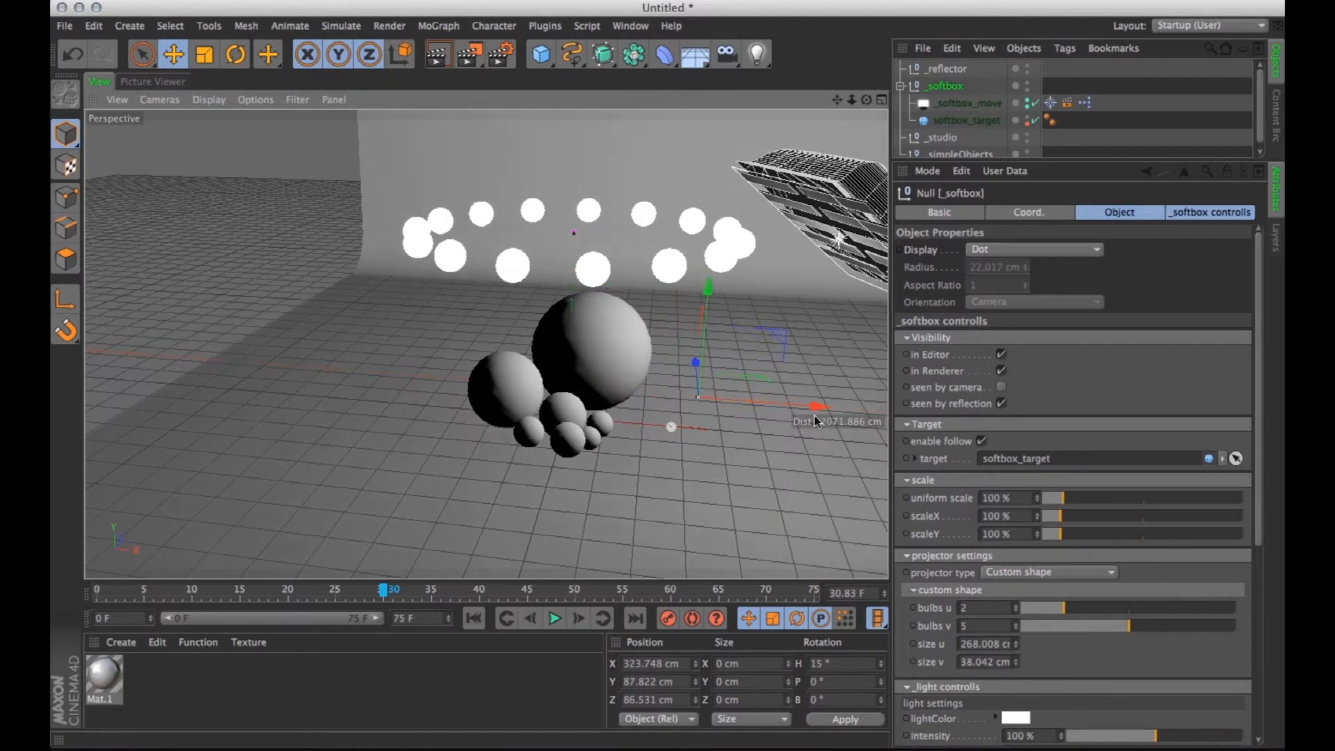
{"action": "left_click_drag", "start_coordinate": [695, 362], "coordinate": [562, 240]}
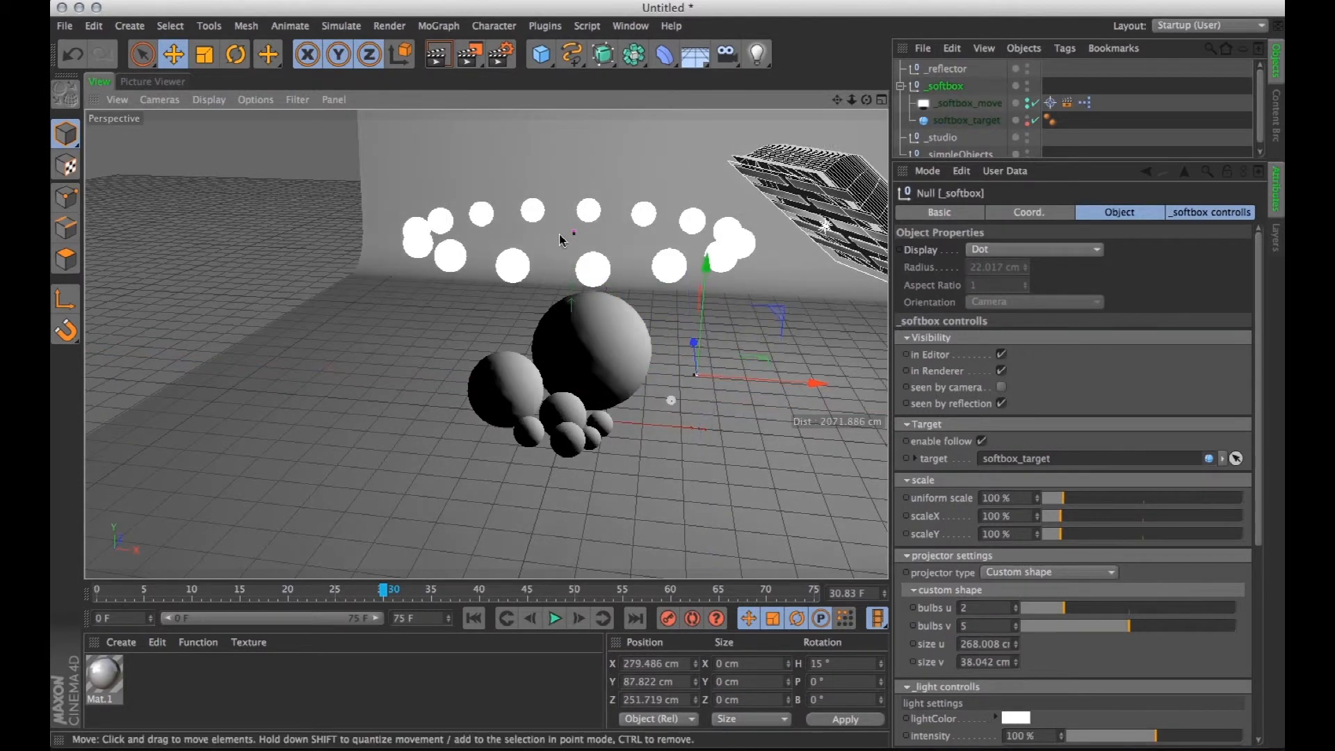
{"action": "mouse_move", "coordinate": [561, 337]}
{"action": "left_mouse_down", "text": "alt"}
{"action": "mouse_move", "coordinate": [528, 327]}
{"action": "mouse_move", "coordinate": [562, 338]}
{"action": "left_mouse_up", "text": "alt"}
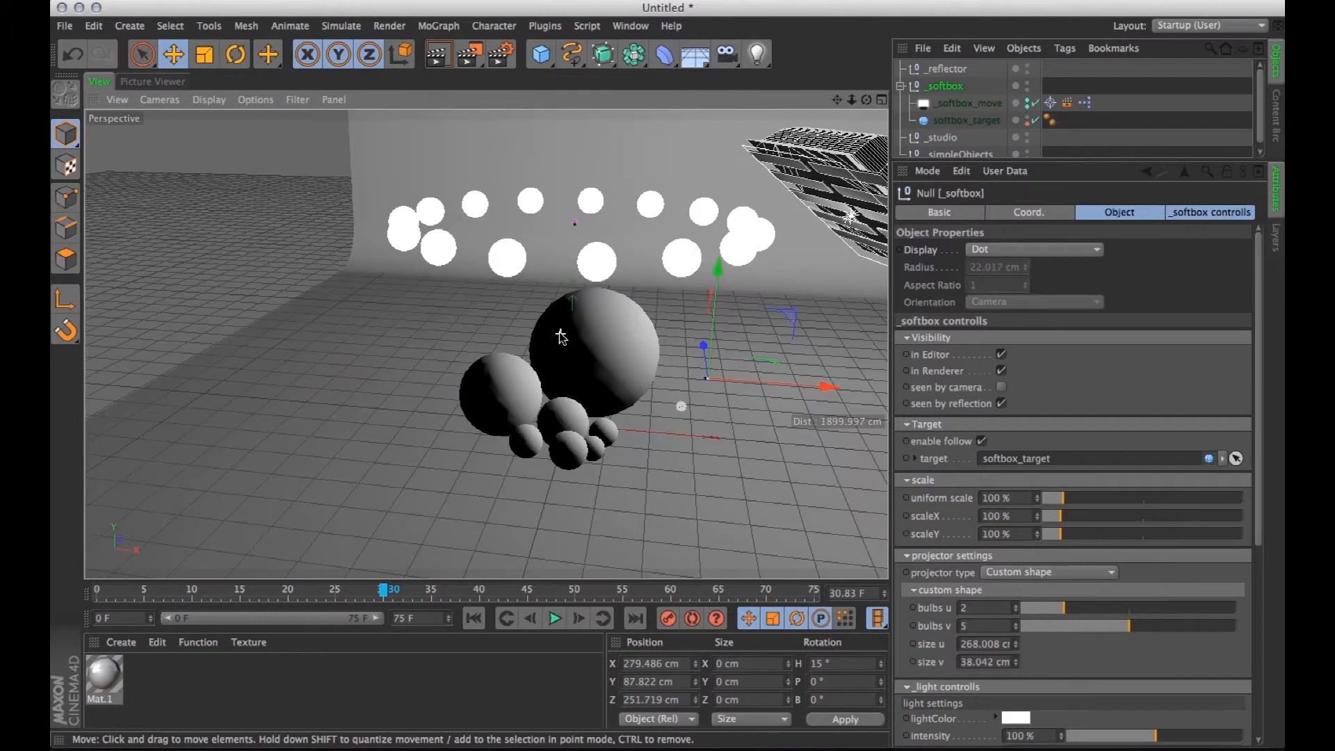
Change the _reflector to the grid type with an overall size of 1.22 and set number x to 2.
{"action": "left_click", "coordinate": [947, 68]}
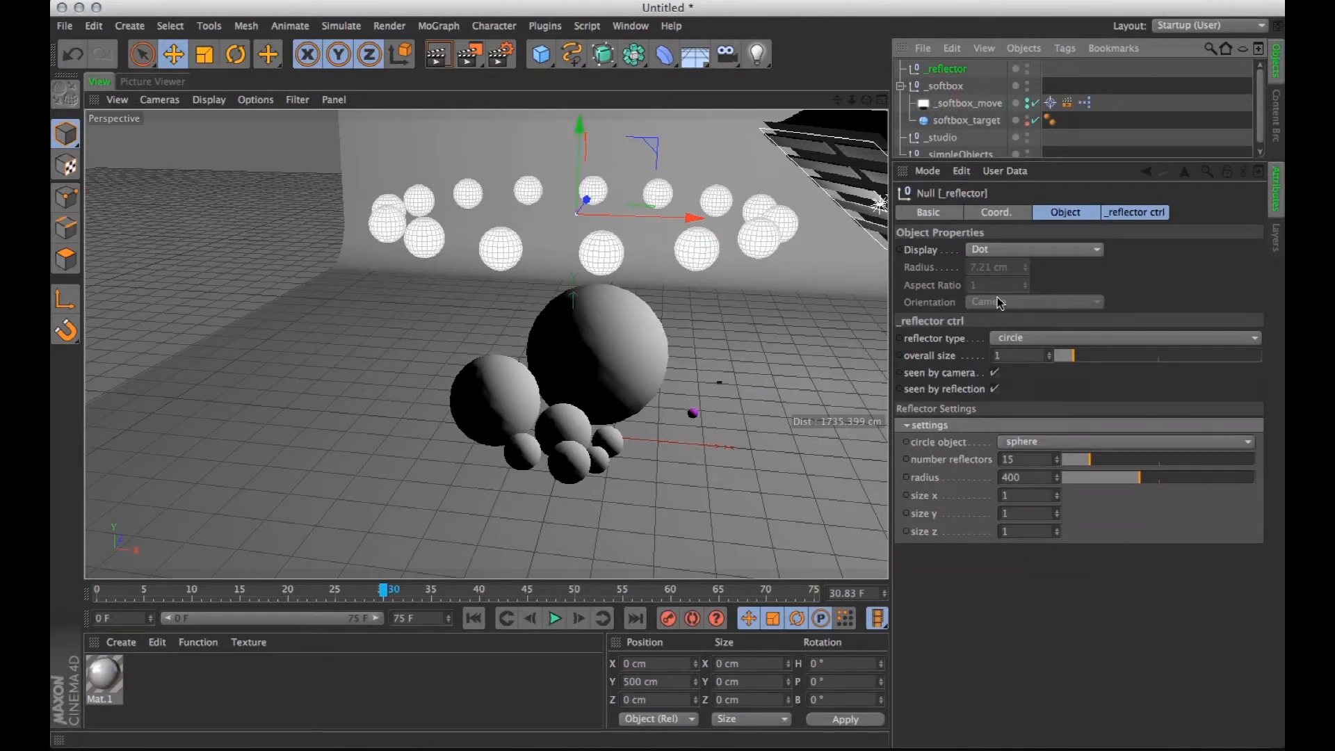
{"action": "left_click", "coordinate": [1002, 340]}
{"action": "left_click", "coordinate": [1015, 379]}
{"action": "left_click", "coordinate": [1015, 341]}
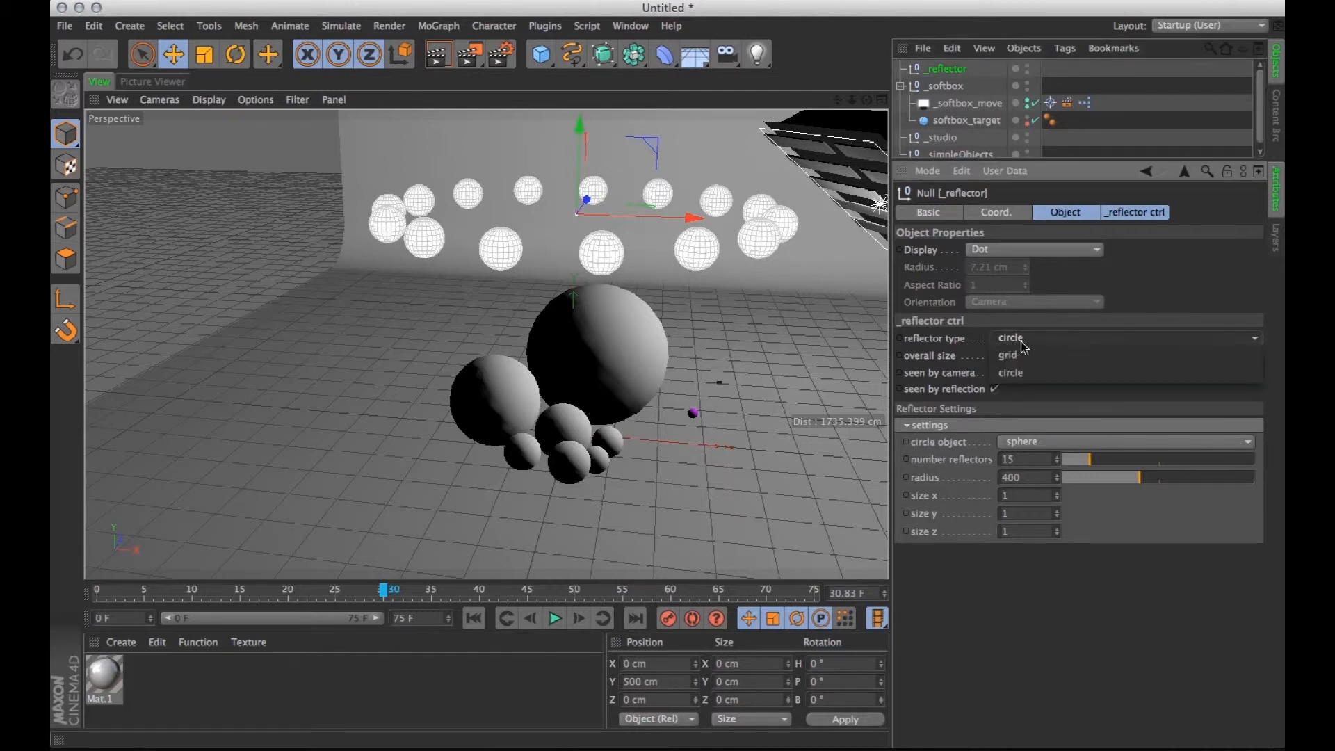
{"action": "left_click", "coordinate": [1022, 353]}
{"action": "left_click_drag", "start_coordinate": [1054, 362], "coordinate": [1036, 370]}
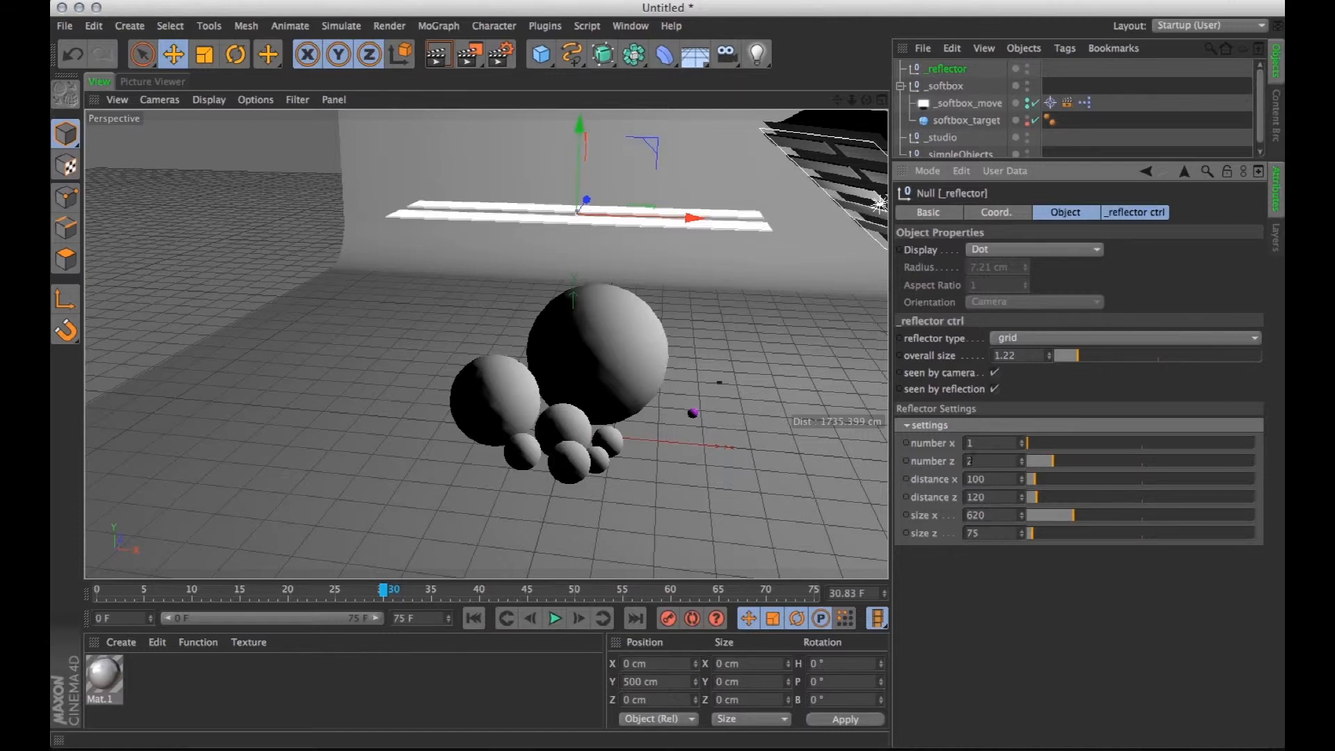
{"action": "type", "text": "2"}
{"action": "key", "text": "Return"}
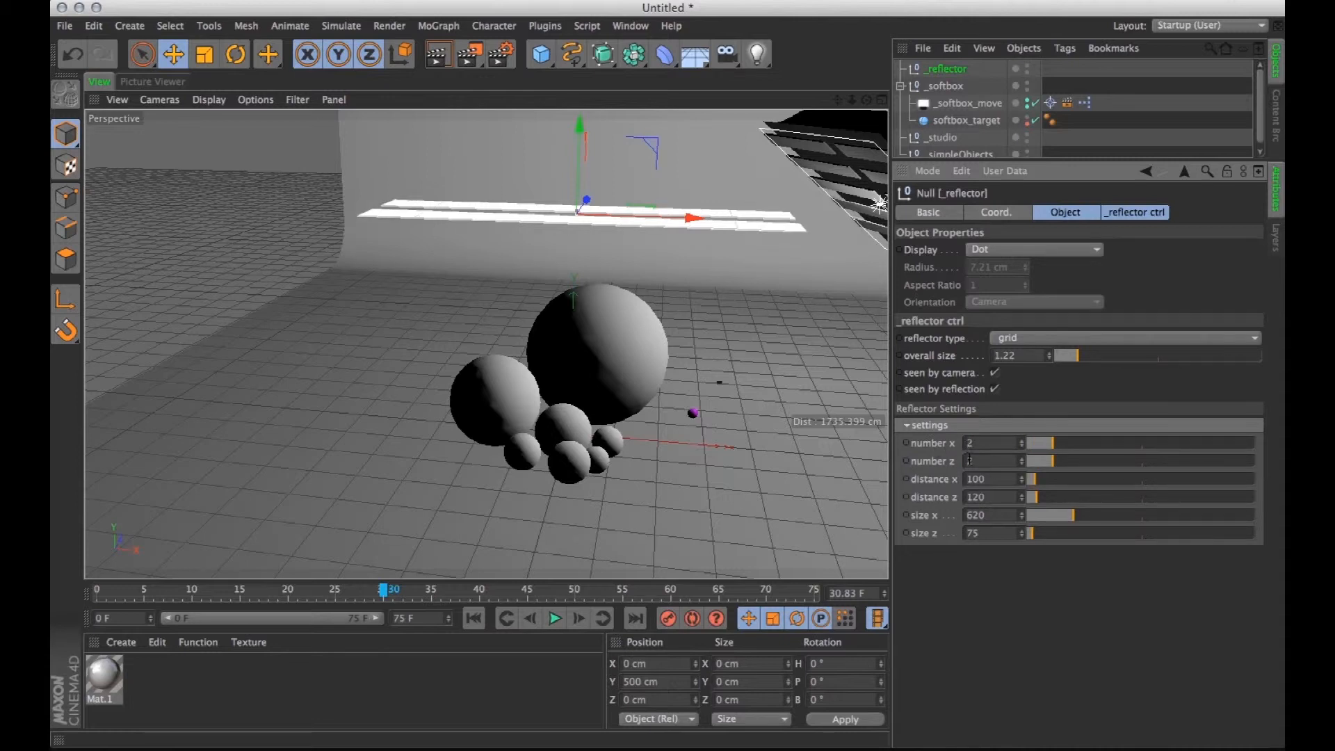
Set the grid reflector's number z to 5, distance x to 792 and distance z to 758.
{"action": "type", "text": "5"}
{"action": "key", "text": "Return"}
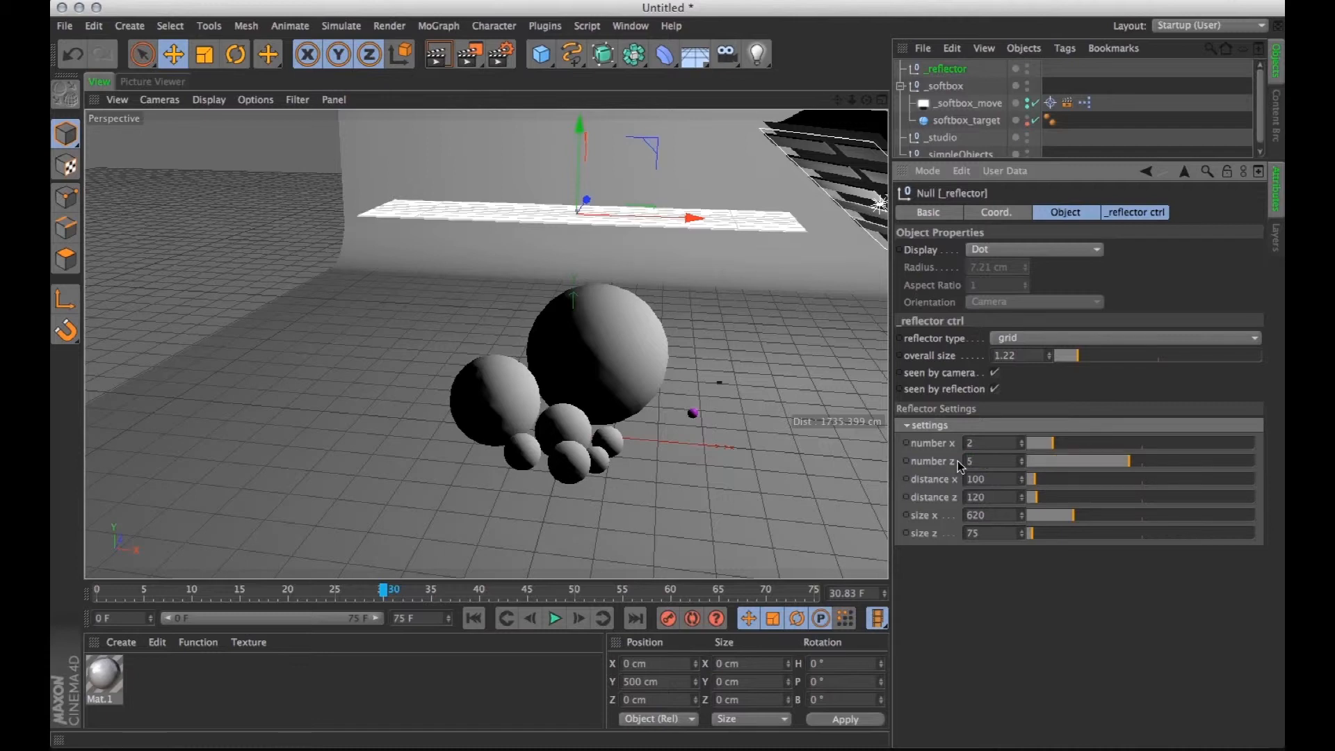
{"action": "left_click_drag", "start_coordinate": [1041, 485], "coordinate": [1087, 487]}
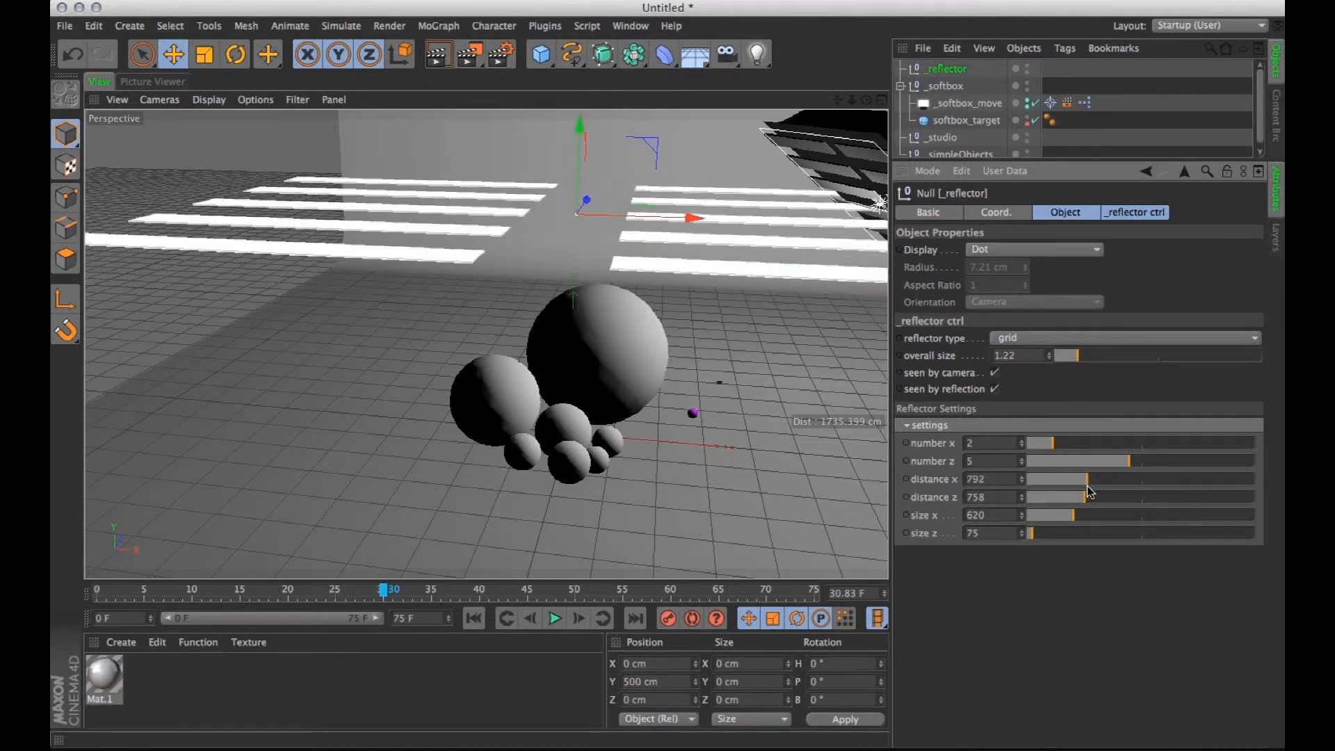
Render a close view of the balls under the grid reflector in the Picture Viewer and return to the viewport.
{"action": "right_click_drag", "start_coordinate": [562, 378], "coordinate": [635, 387], "text": "alt"}
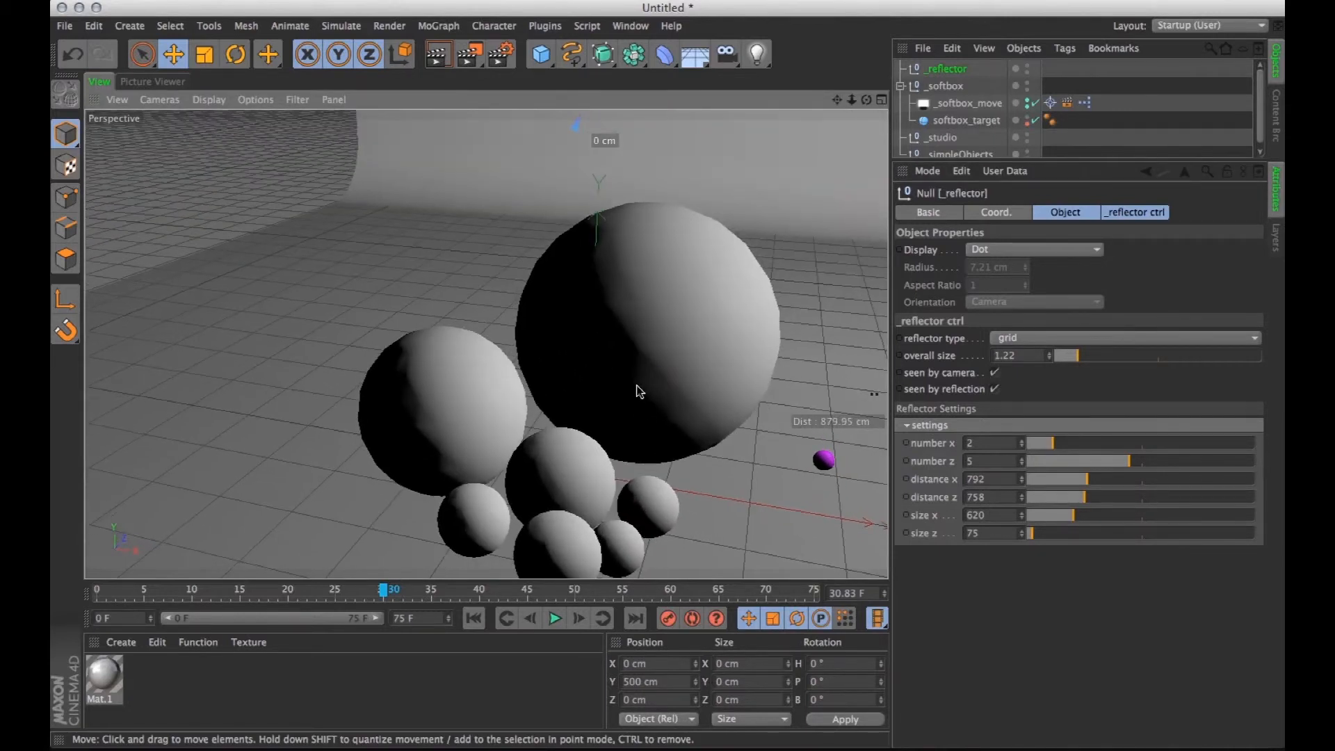
{"action": "key", "text": "shift+r"}
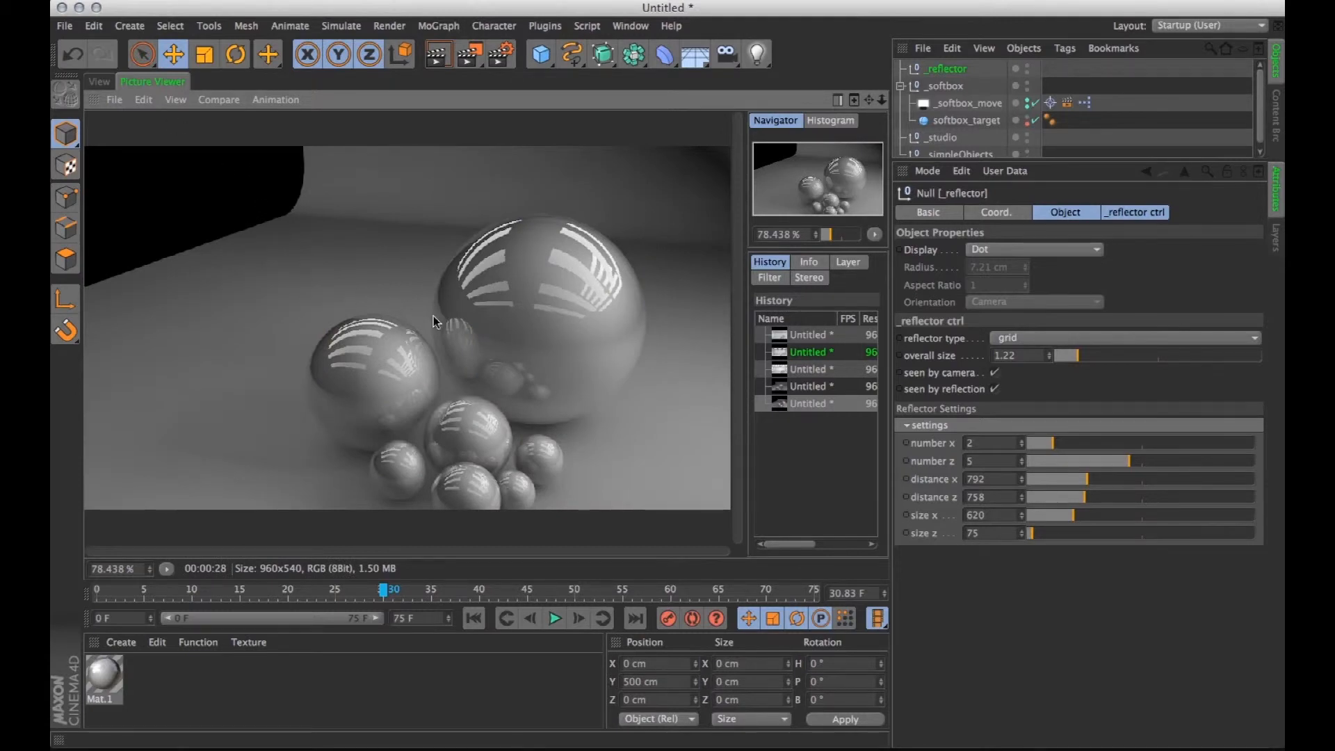
{"action": "left_click", "coordinate": [101, 81]}
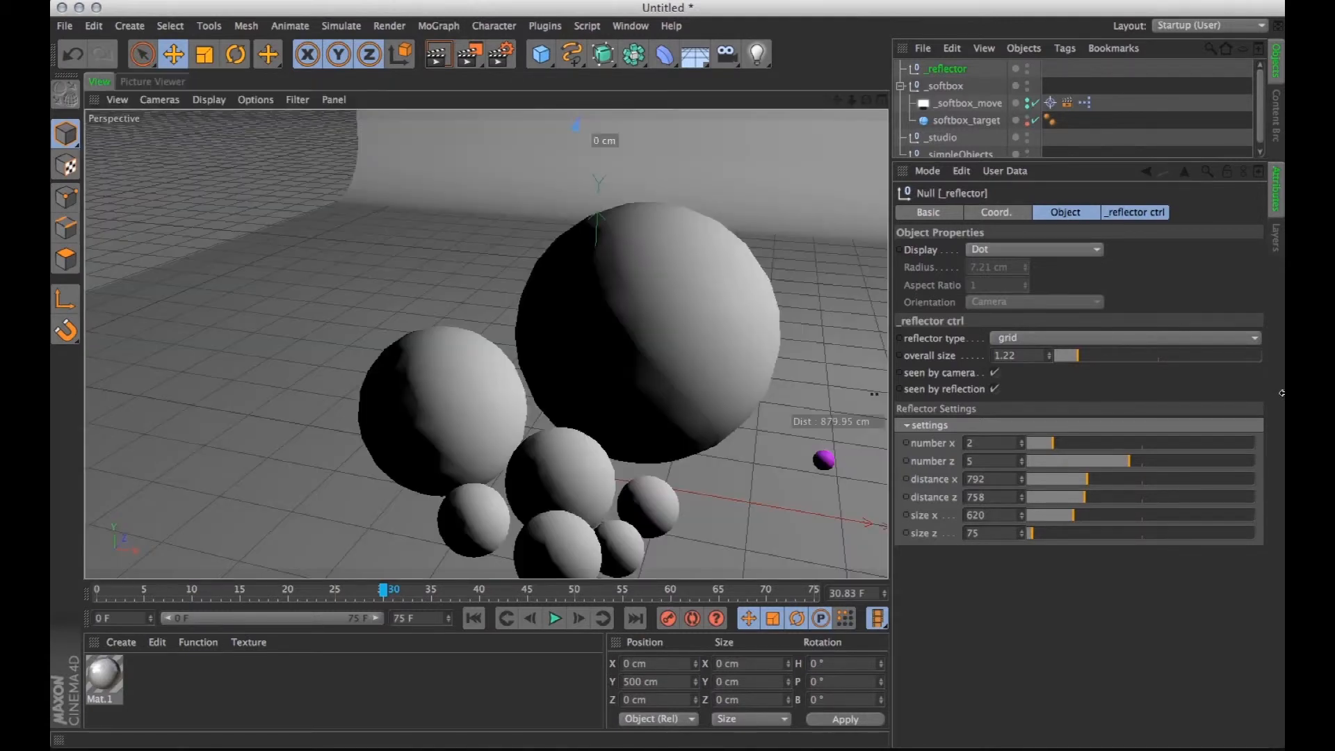
Change the _reflector to the circle type with overall size 0.691, size x 1.9, size y 1.32 and size z 1.06.
{"action": "left_click", "coordinate": [1050, 337]}
{"action": "left_click", "coordinate": [1050, 351]}
{"action": "right_click_drag", "start_coordinate": [668, 324], "coordinate": [558, 347], "text": "alt"}
{"action": "left_click", "coordinate": [1068, 356]}
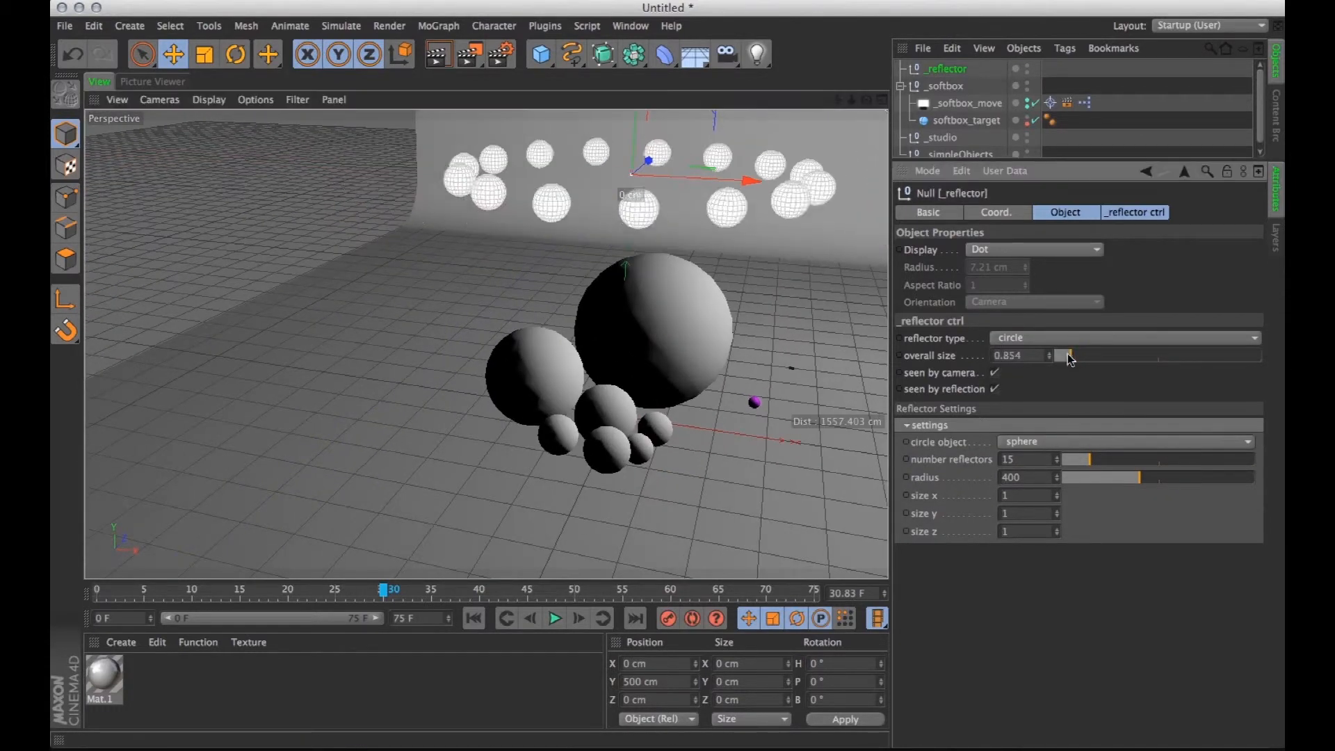
{"action": "left_click_drag", "start_coordinate": [1069, 356], "coordinate": [1063, 355]}
{"action": "left_click_drag", "start_coordinate": [1058, 497], "coordinate": [1059, 537]}
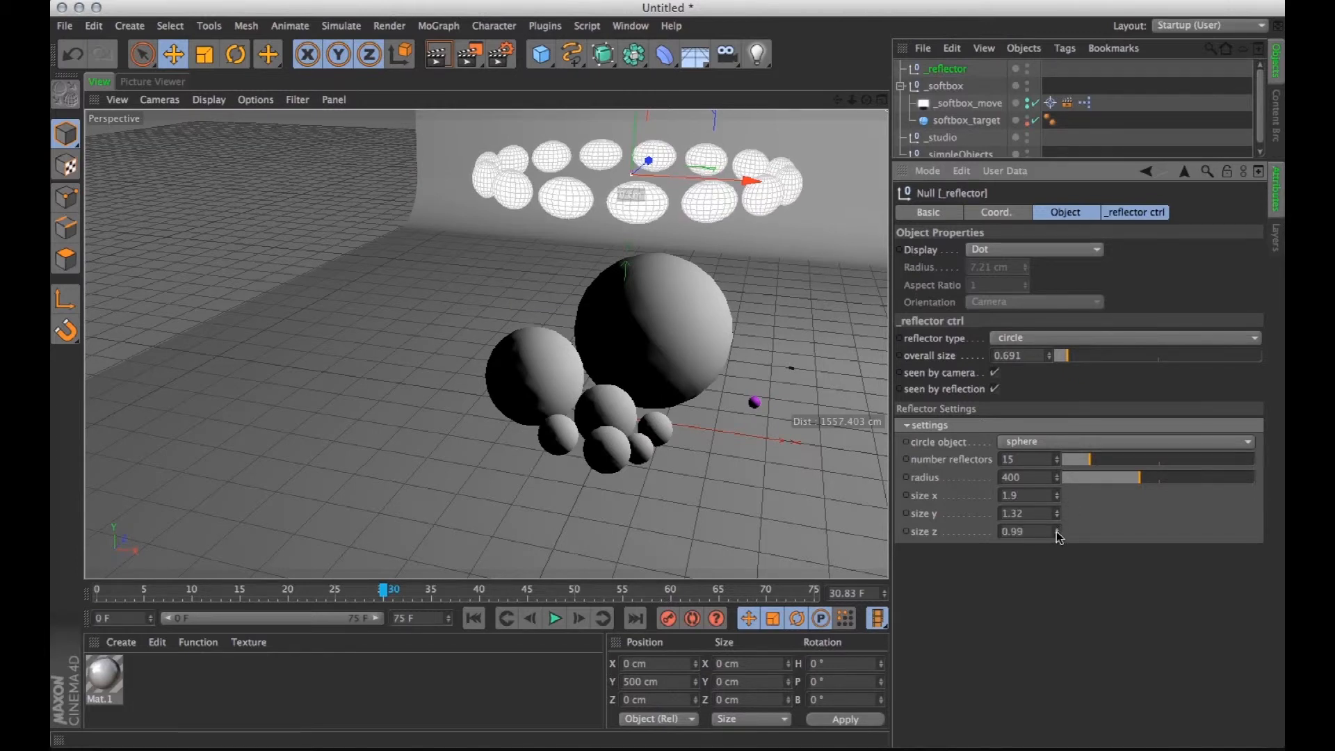
Render the balls lit by the circle reflector in the Picture Viewer.
{"action": "scroll", "coordinate": [712, 374], "scroll_direction": "down", "scroll_amount": 3}
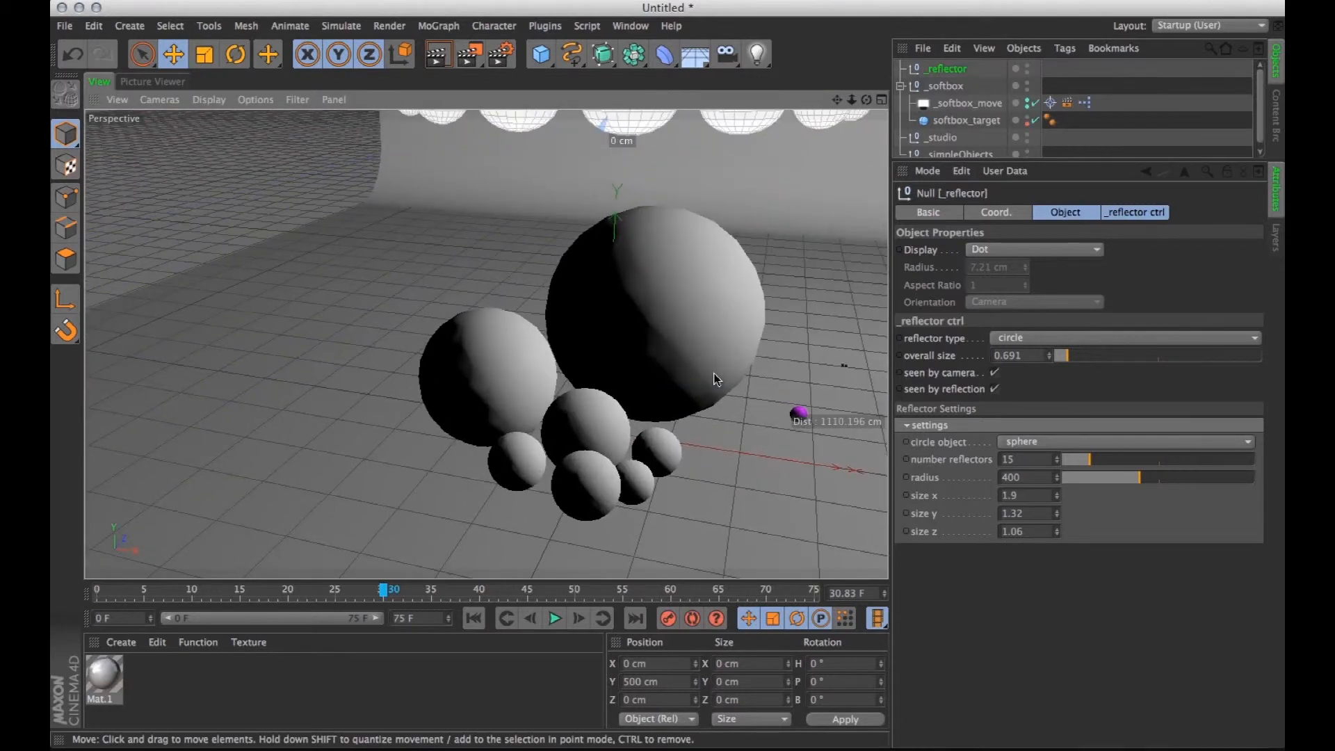
{"action": "key", "text": "shift+r"}
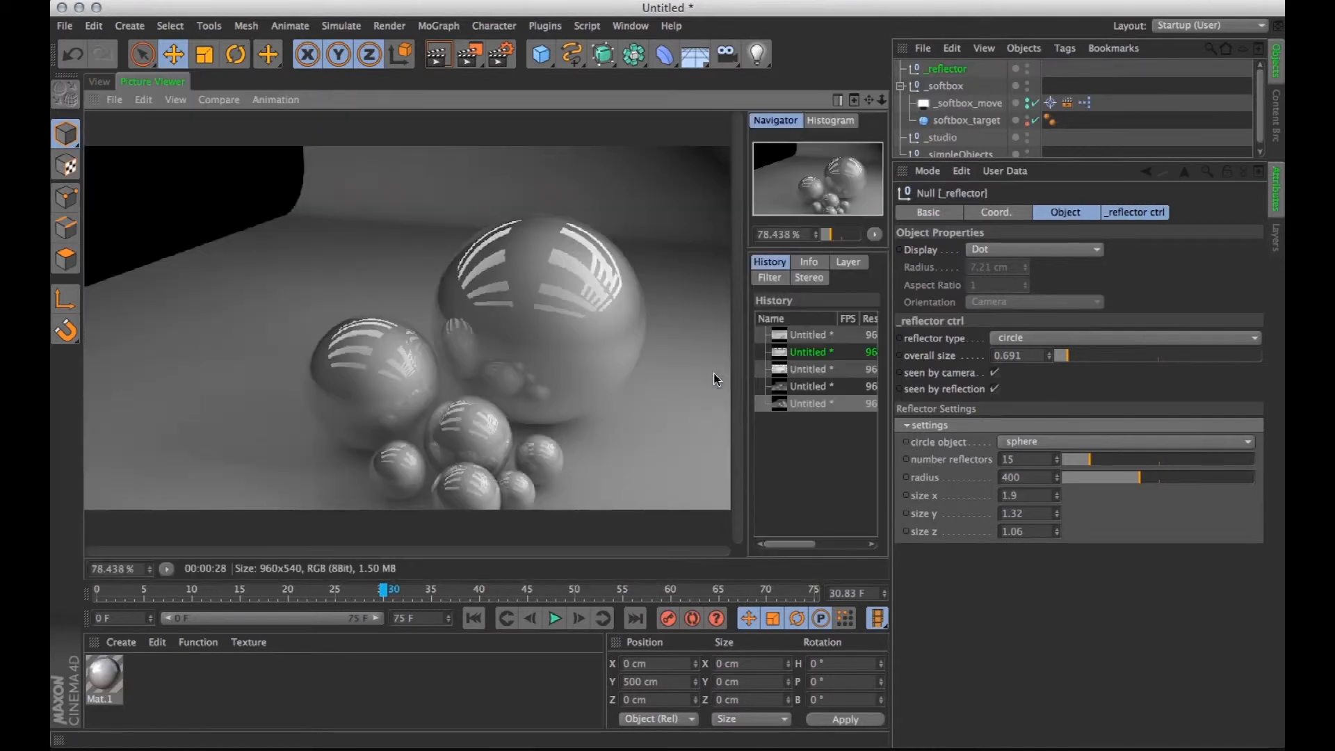
{"action": "key", "text": "shift+r"}
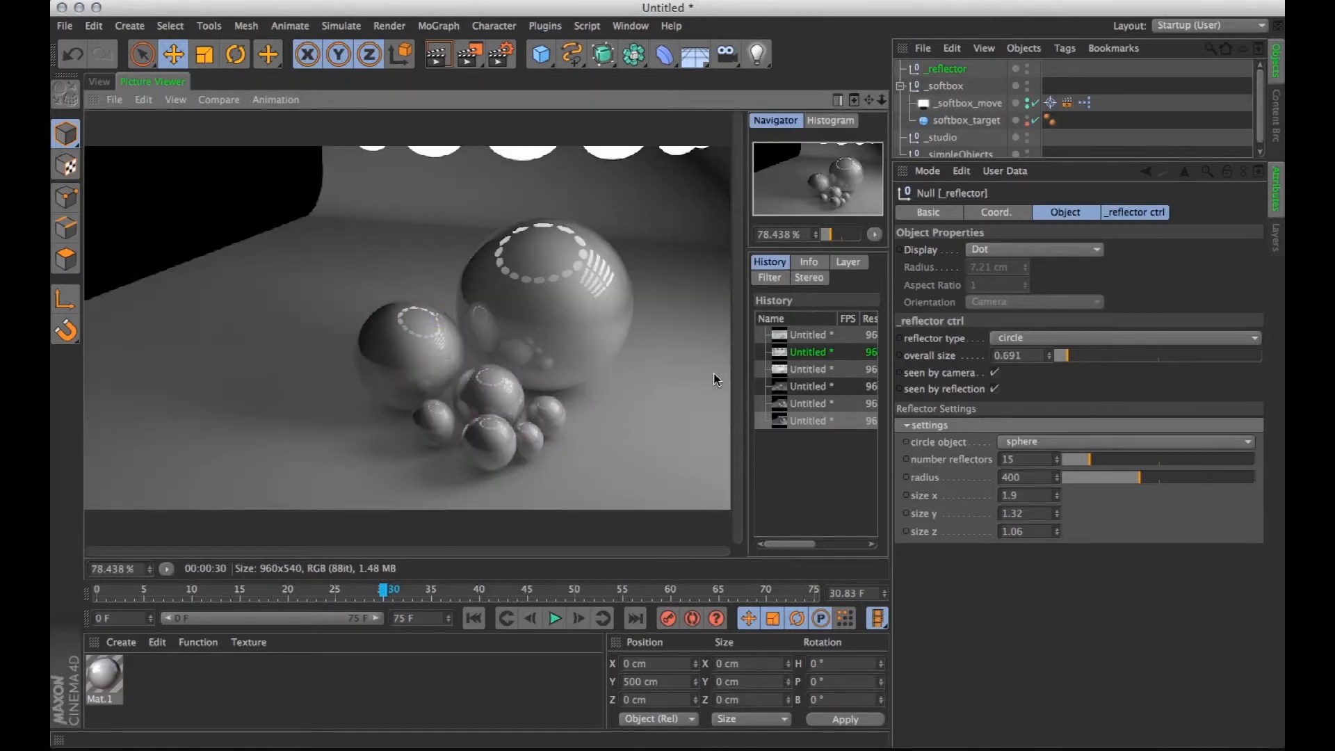
Compare the circle reflector render with the previous grid reflector render in the render history.
{"action": "key", "text": "Up"}
{"action": "key", "text": "Down"}
{"action": "key", "text": "Up"}
{"action": "key", "text": "Down"}
{"action": "key", "text": "Up"}
{"action": "key", "text": "Down"}
Return to the viewport and delete the _reflector from the scene.
{"action": "left_click", "coordinate": [98, 82]}
{"action": "scroll", "coordinate": [489, 324], "scroll_direction": "down", "scroll_amount": 6}
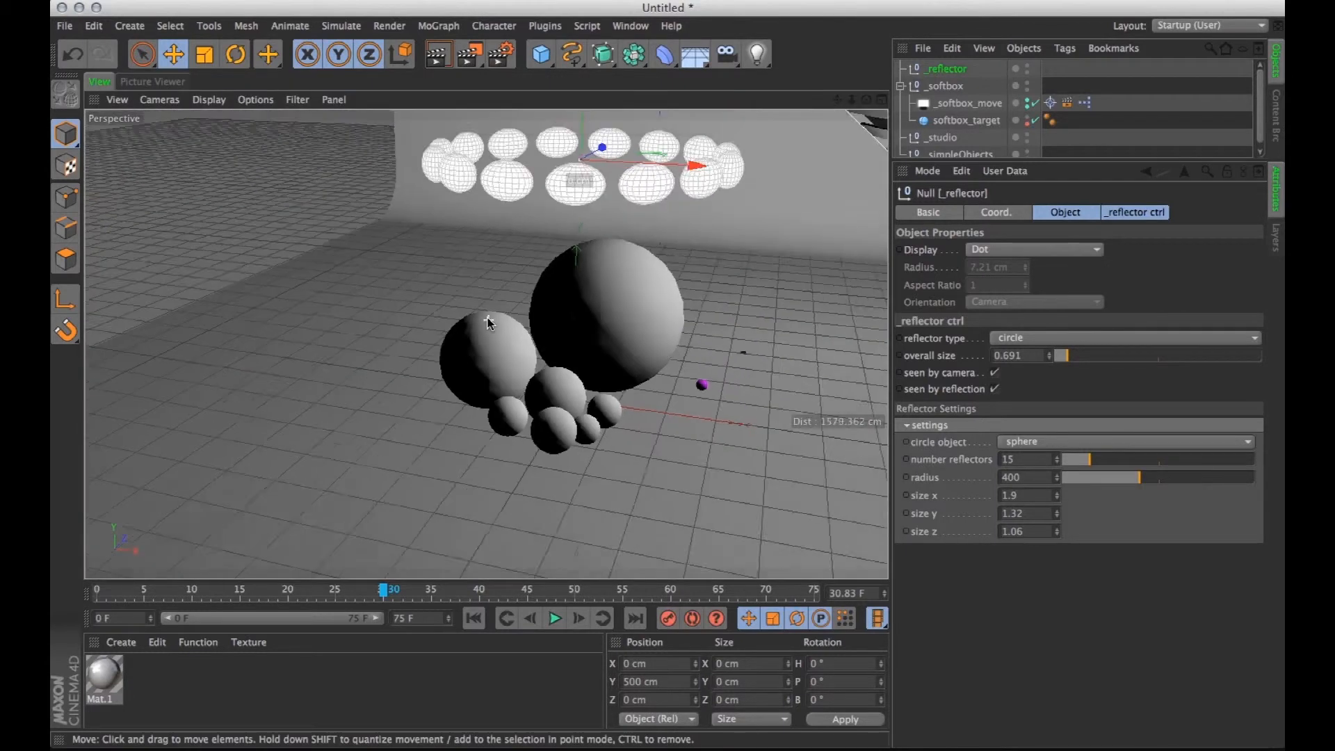
{"action": "key", "text": "Delete"}
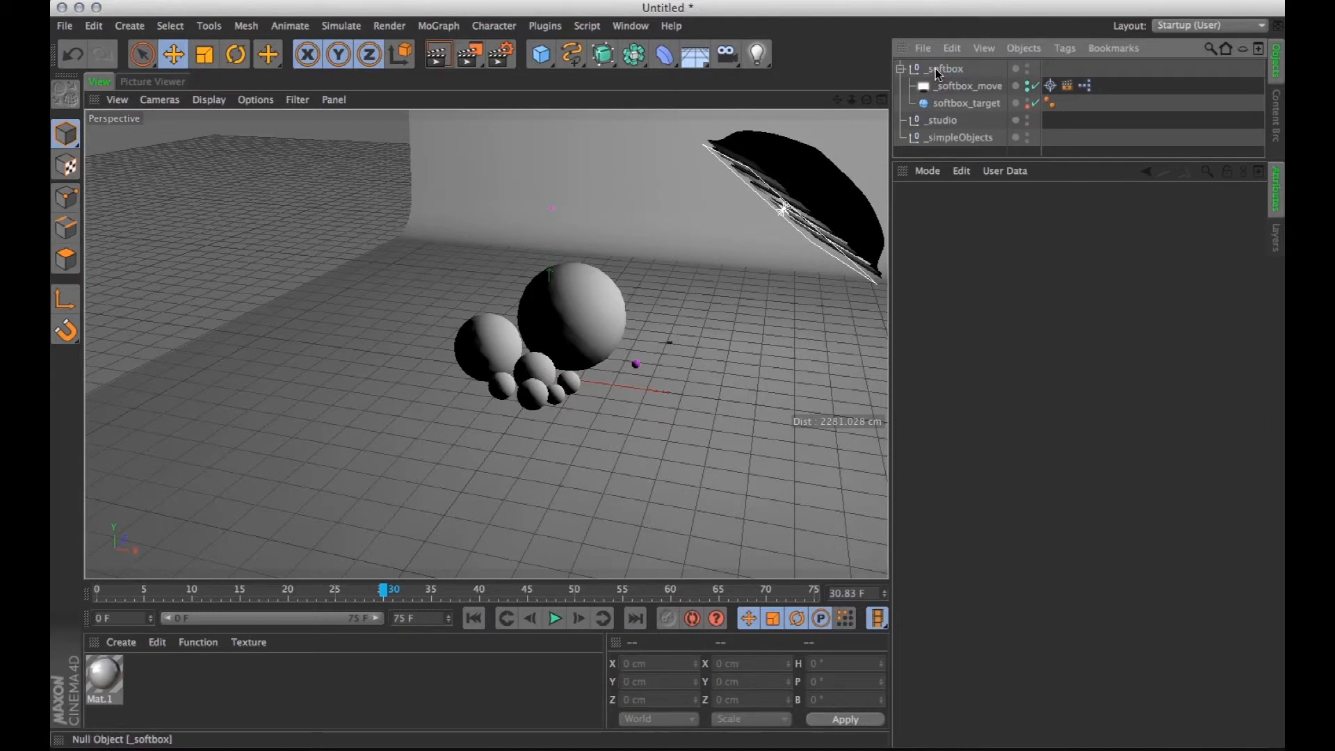
Add the _spotlight preset from the _Light presets to the scene and close the Content Browser.
{"action": "left_click", "coordinate": [632, 26]}
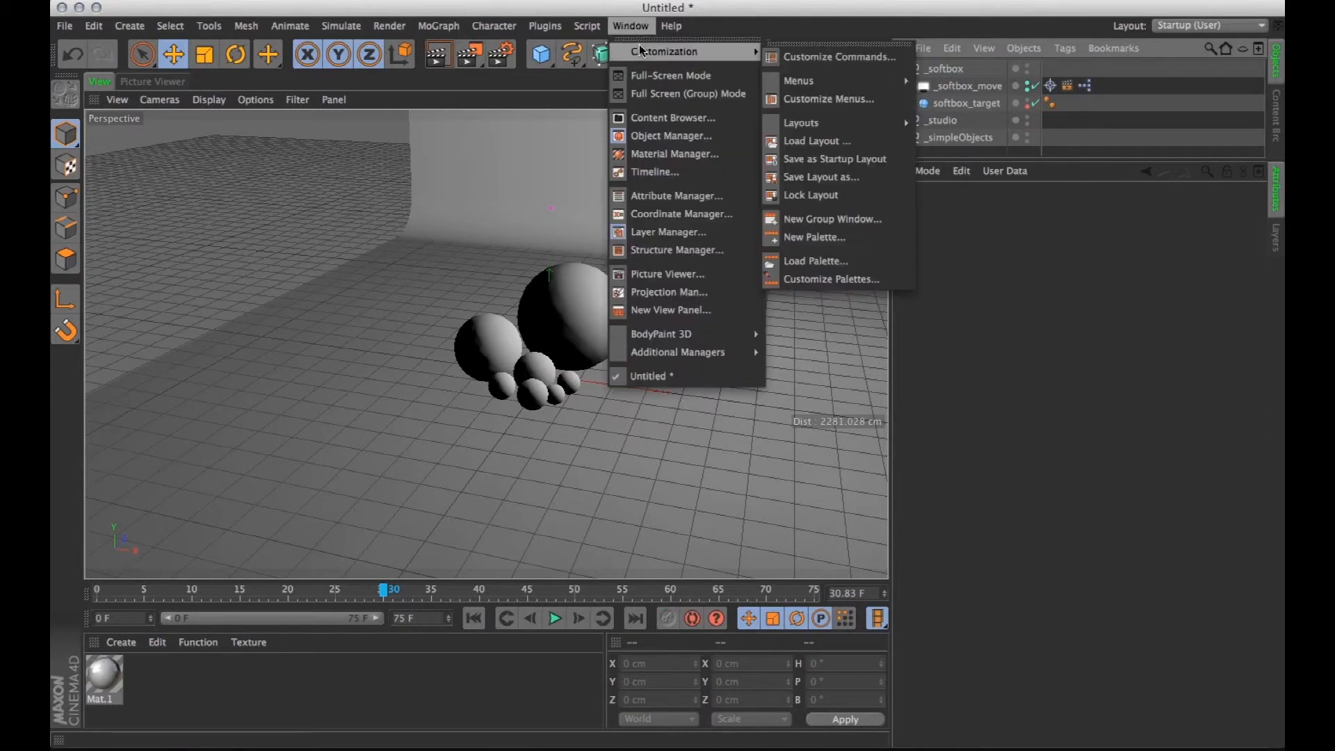
{"action": "left_click", "coordinate": [649, 119]}
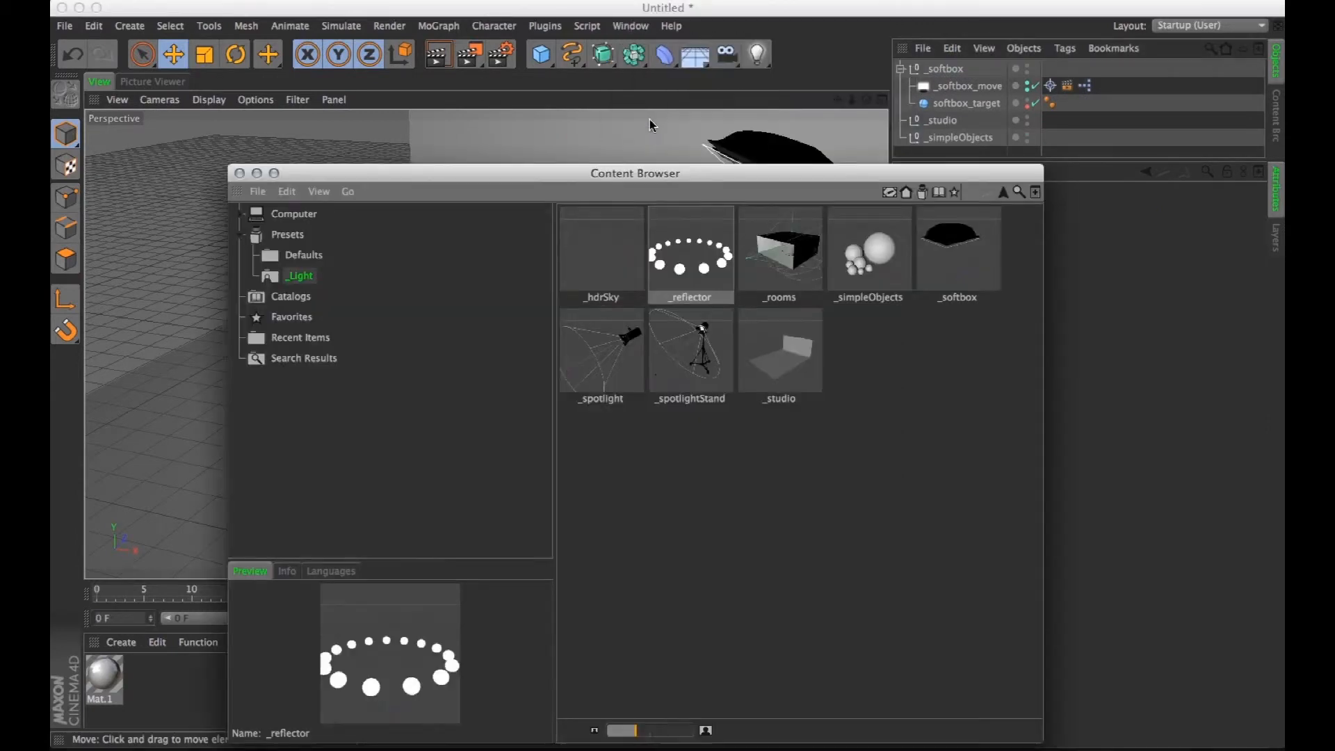
{"action": "double_click", "coordinate": [630, 367]}
{"action": "left_click", "coordinate": [240, 174]}
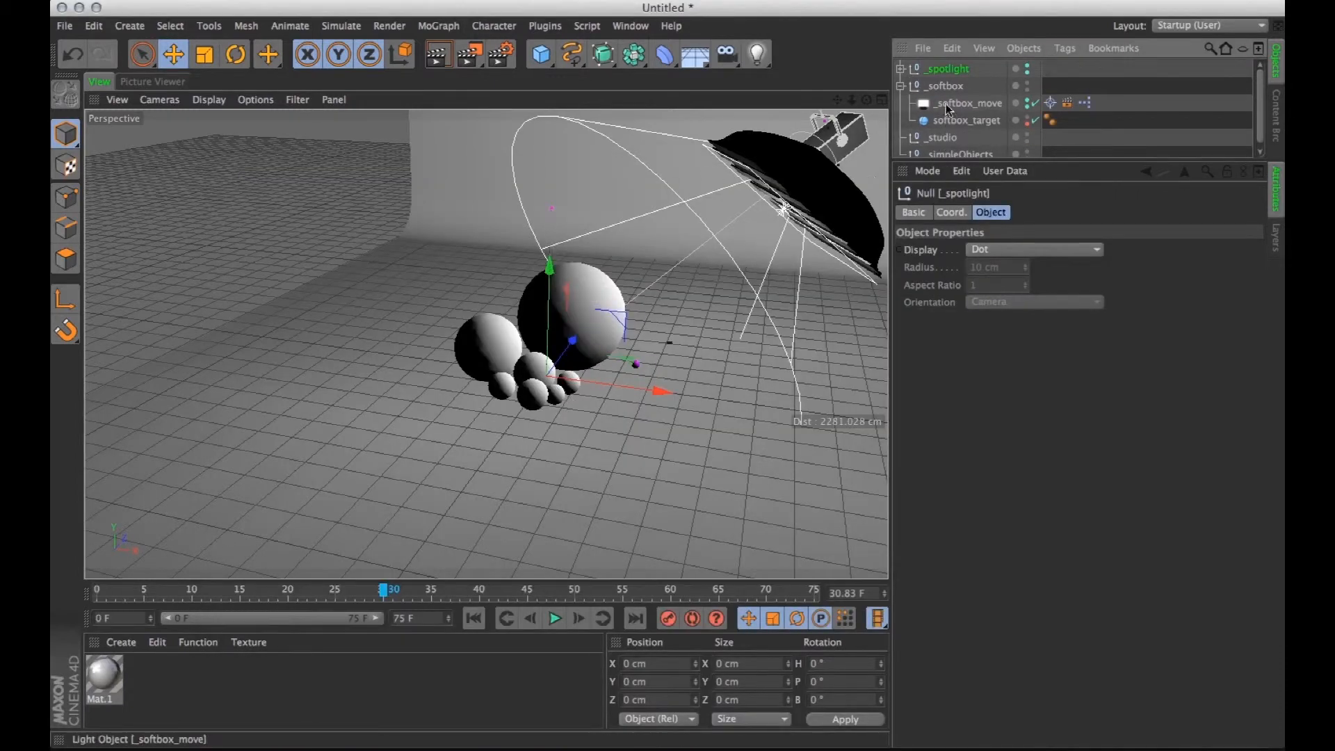
Raise the _spotlight's lightTarget sphere to about Y 55 cm so the light aims higher at the balls.
{"action": "left_click", "coordinate": [901, 69]}
{"action": "left_click", "coordinate": [958, 102]}
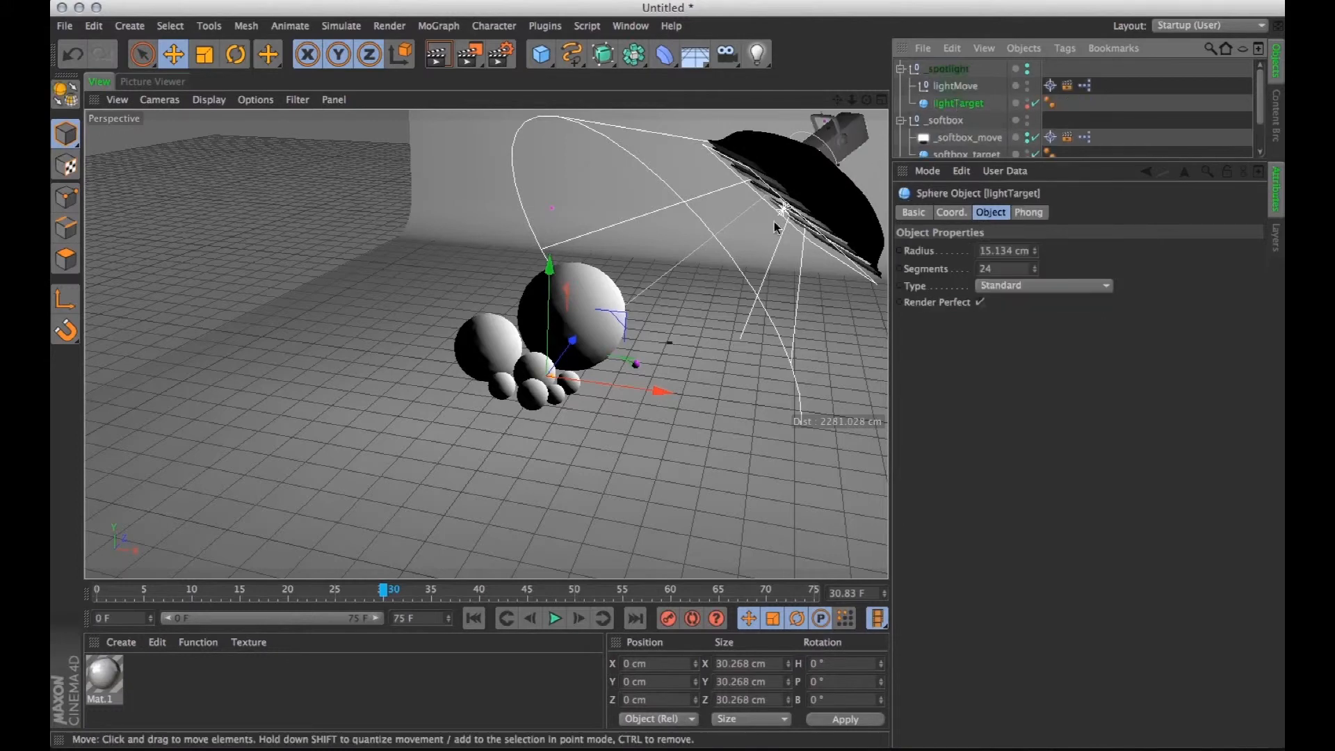
{"action": "left_click_drag", "start_coordinate": [552, 249], "coordinate": [769, 146]}
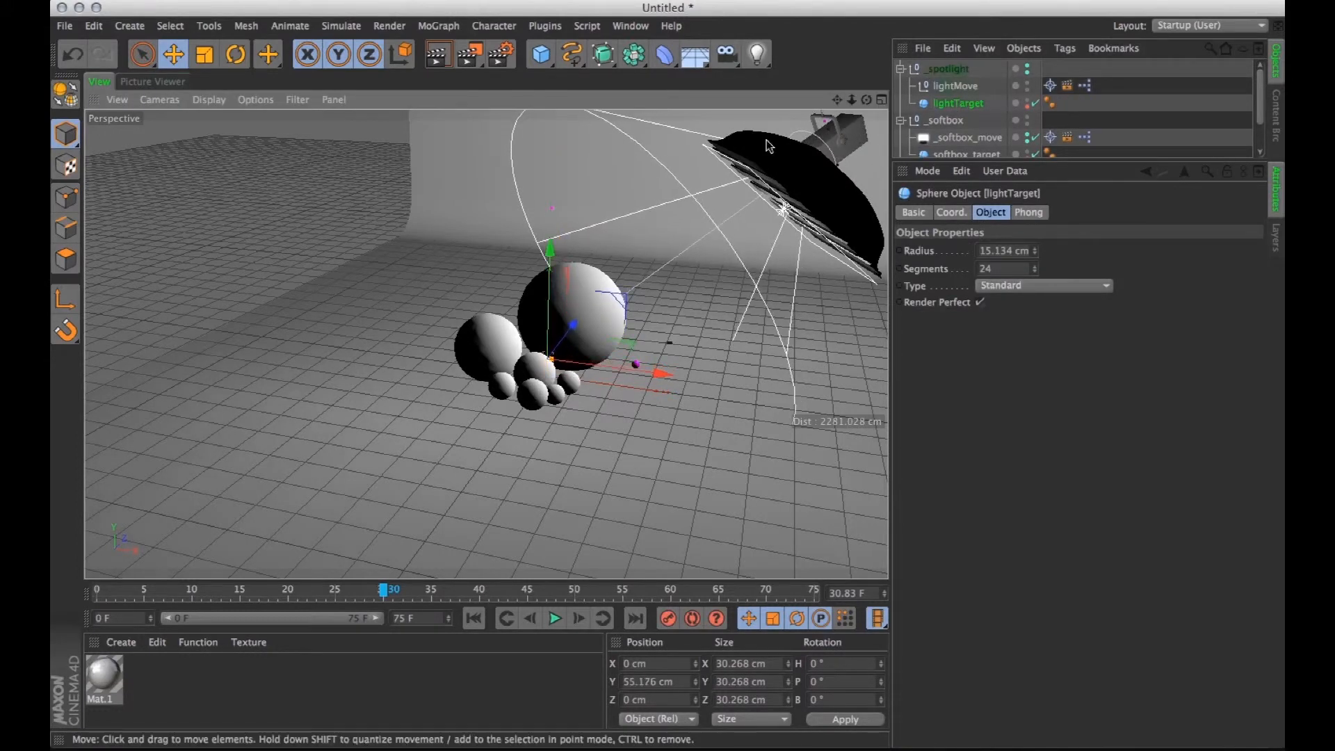
Move the spotlight's lightMove object behind the balls to about X -529 cm, Y 468 cm and Z 987 cm.
{"action": "left_click", "coordinate": [710, 279]}
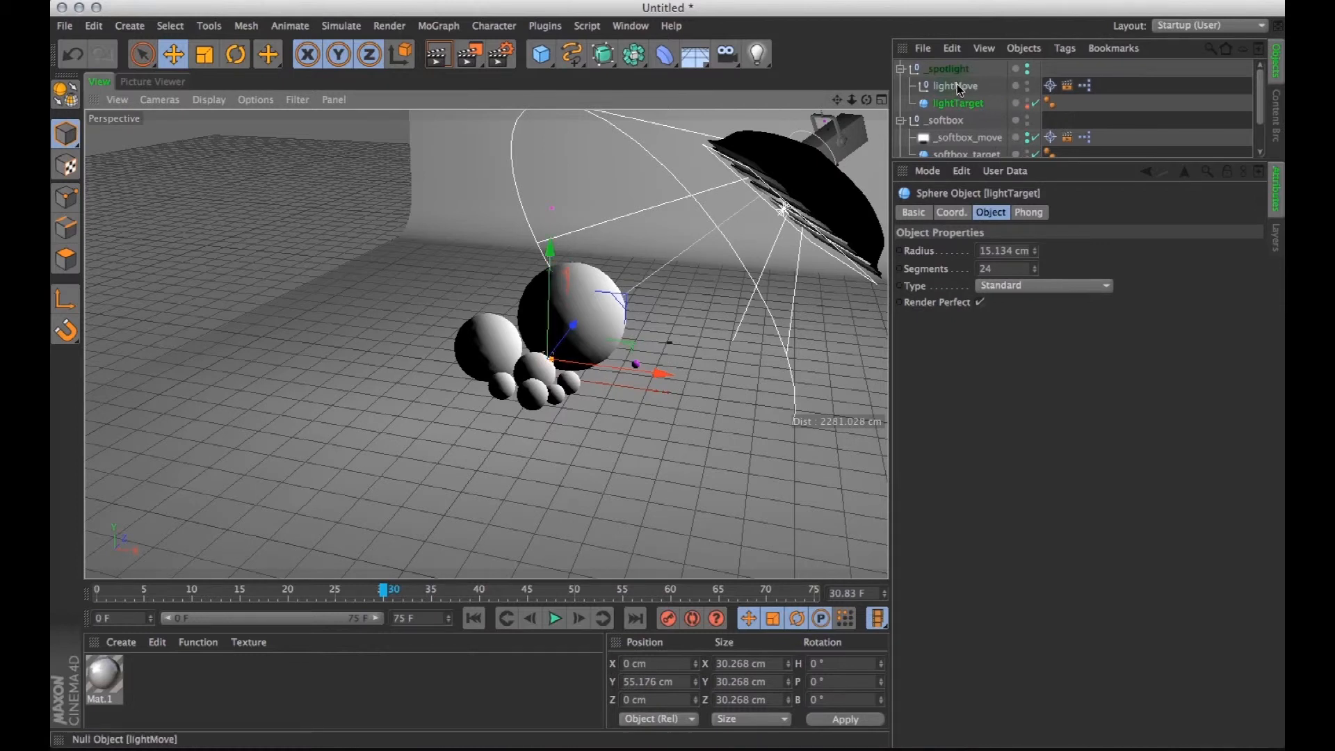
{"action": "left_click_drag", "start_coordinate": [732, 121], "coordinate": [667, 289]}
{"action": "left_click_drag", "start_coordinate": [667, 191], "coordinate": [508, 271]}
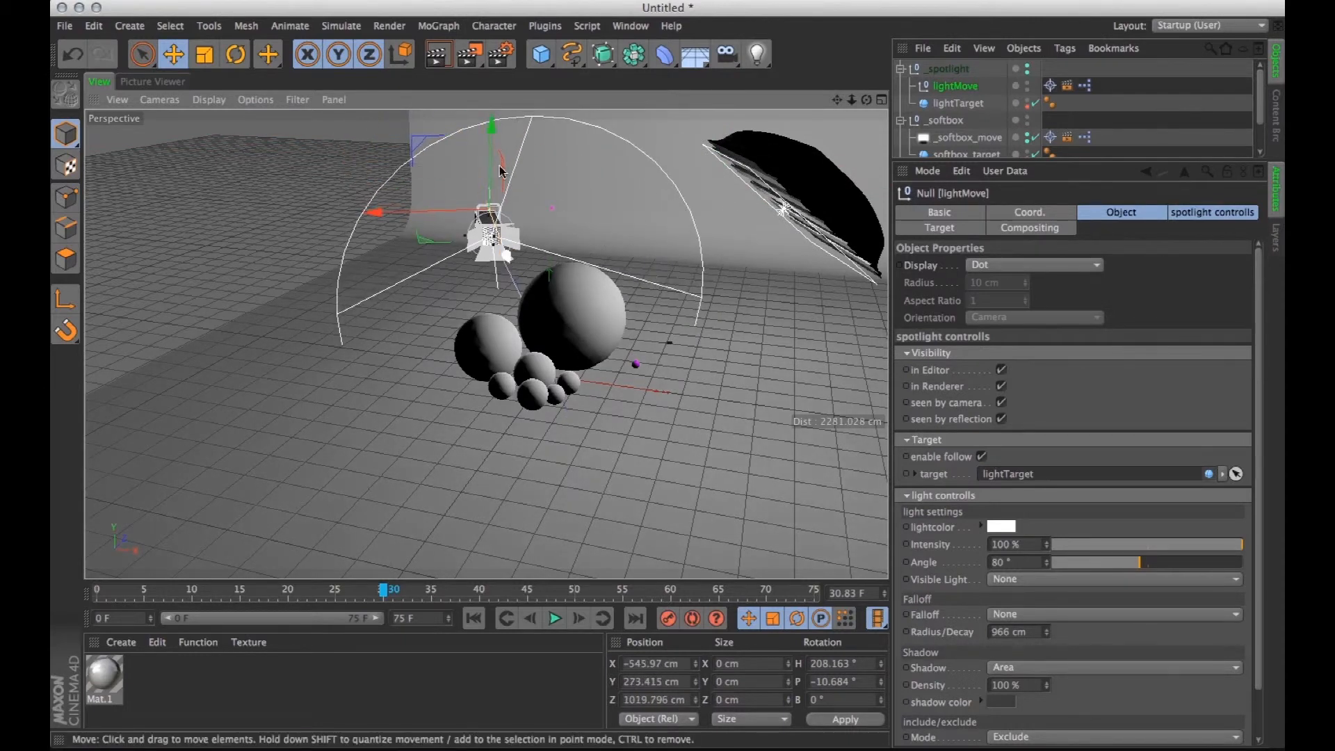
{"action": "left_click_drag", "start_coordinate": [490, 143], "coordinate": [489, 103]}
Narrow the spotlight's angle to 56° and render the scene in the Picture Viewer.
{"action": "left_click_drag", "start_coordinate": [530, 341], "coordinate": [591, 311], "text": "alt"}
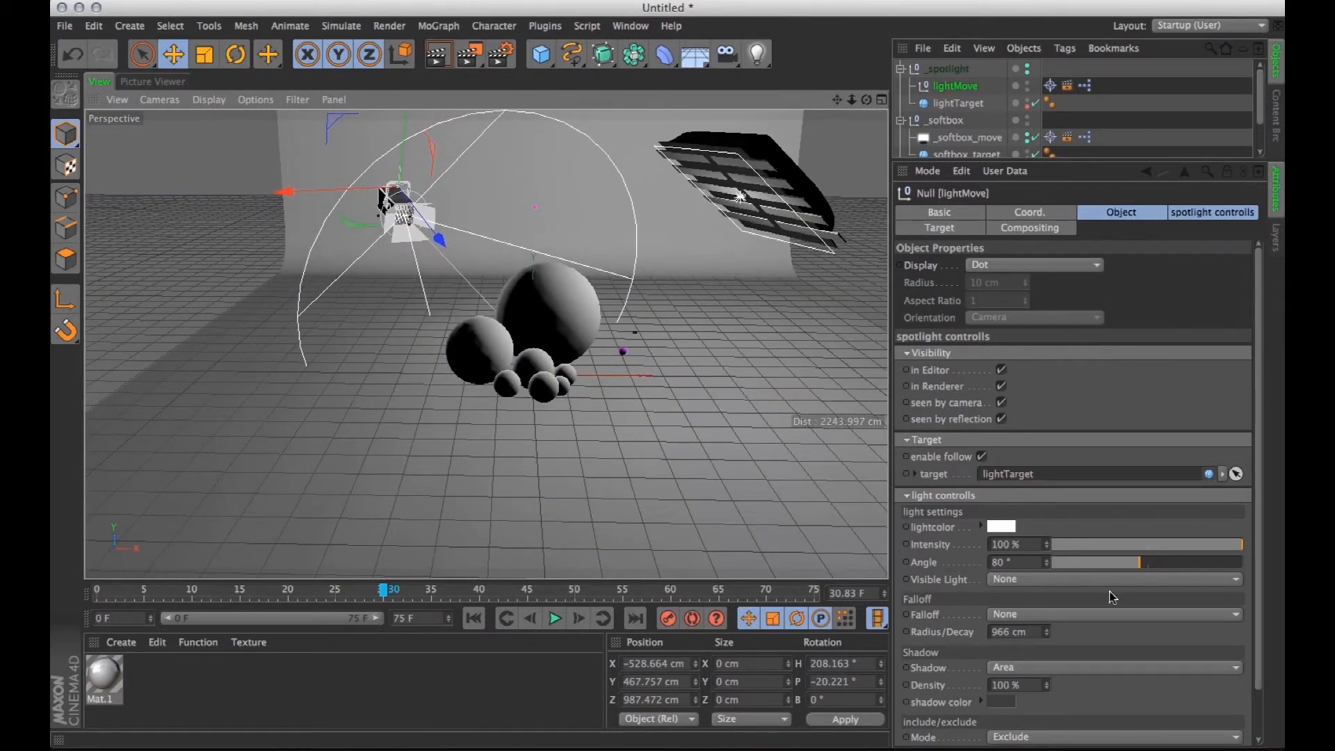
{"action": "left_click_drag", "start_coordinate": [1141, 565], "coordinate": [1111, 564]}
{"action": "left_click_drag", "start_coordinate": [415, 370], "coordinate": [527, 352], "text": "alt"}
{"action": "key", "text": "shift+r"}
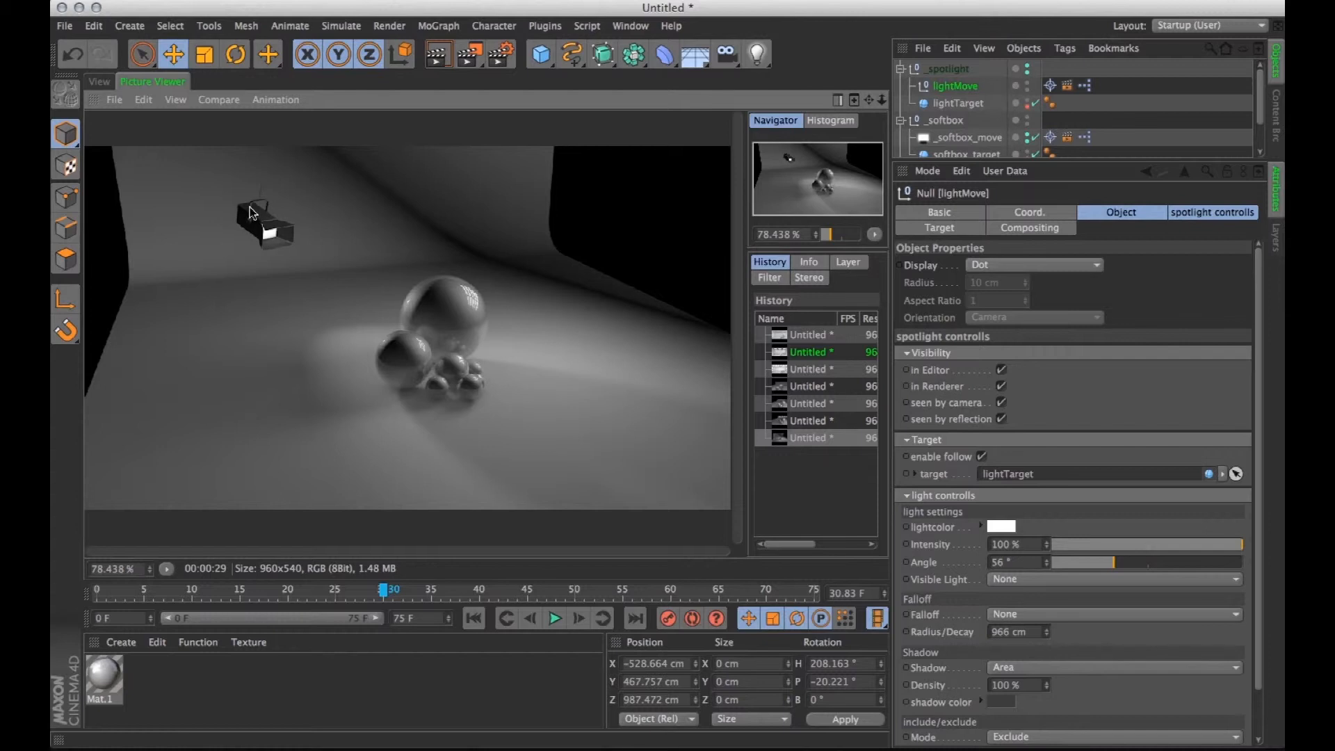
Turn off the spotlight's seen by camera option and render the scene again.
{"action": "left_click", "coordinate": [97, 83]}
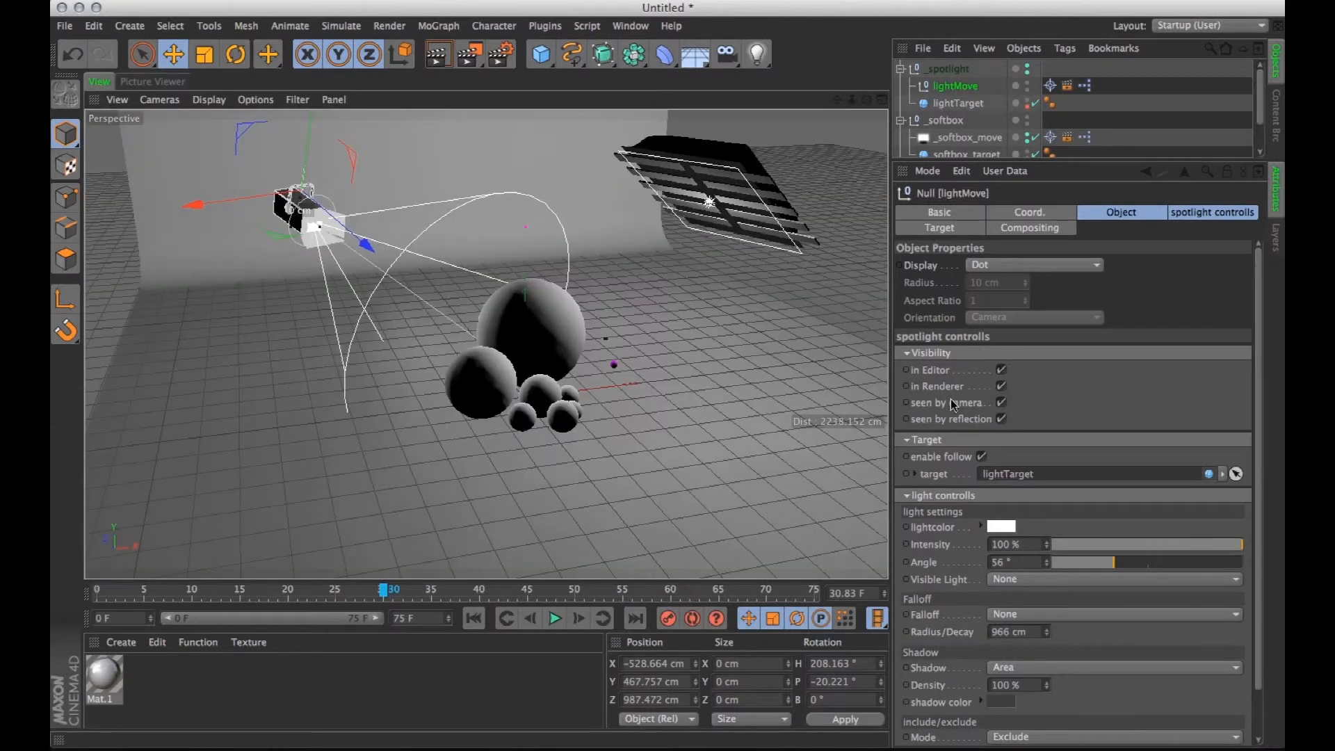
{"action": "left_click", "coordinate": [1002, 402]}
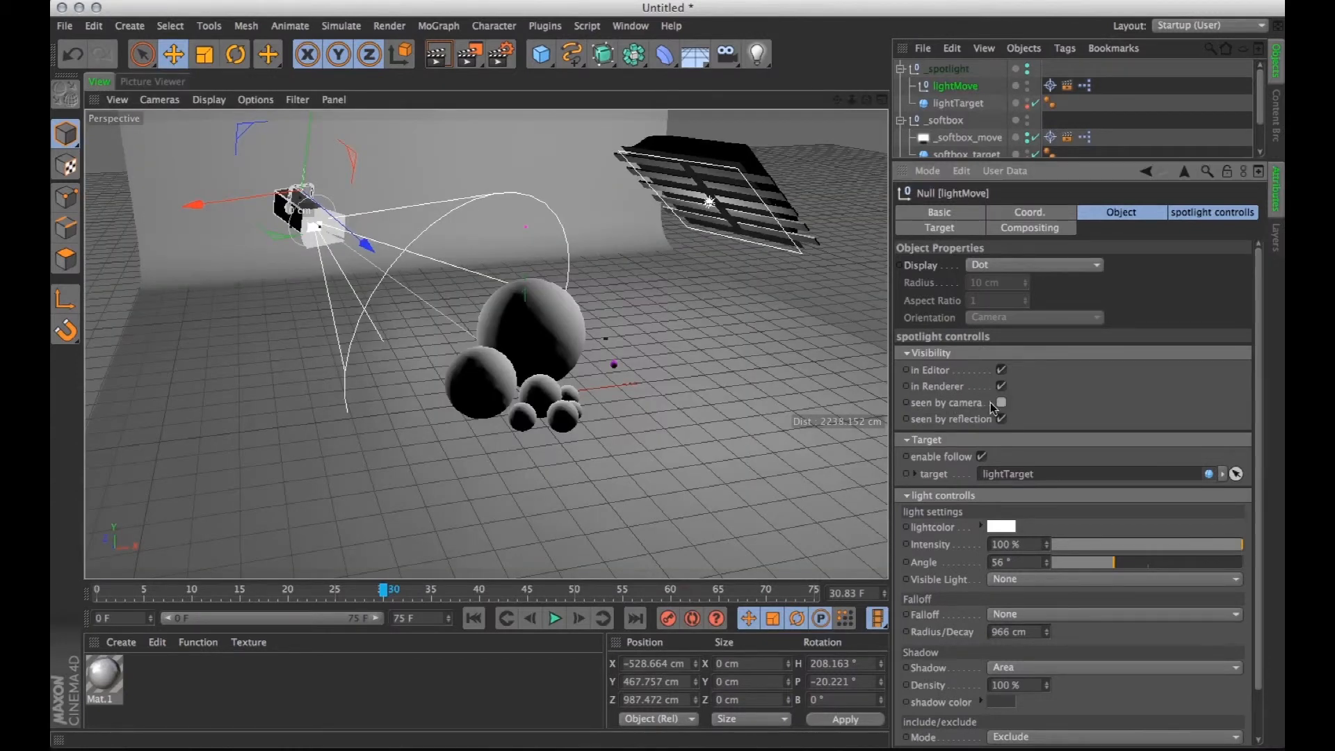
{"action": "key", "text": "shift+r"}
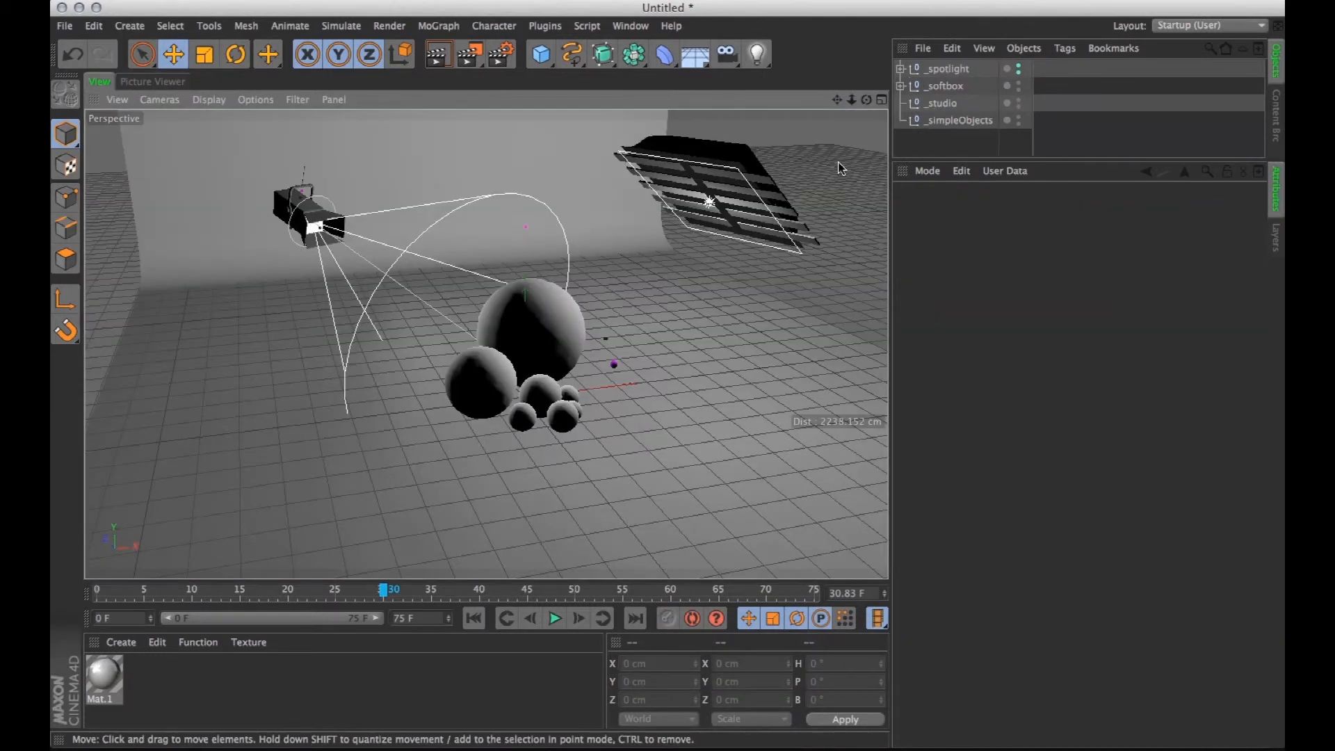
Create a new project, add the _hdrSky preset from the _Light presets and close the Content Browser.
{"action": "key", "text": "super+n"}
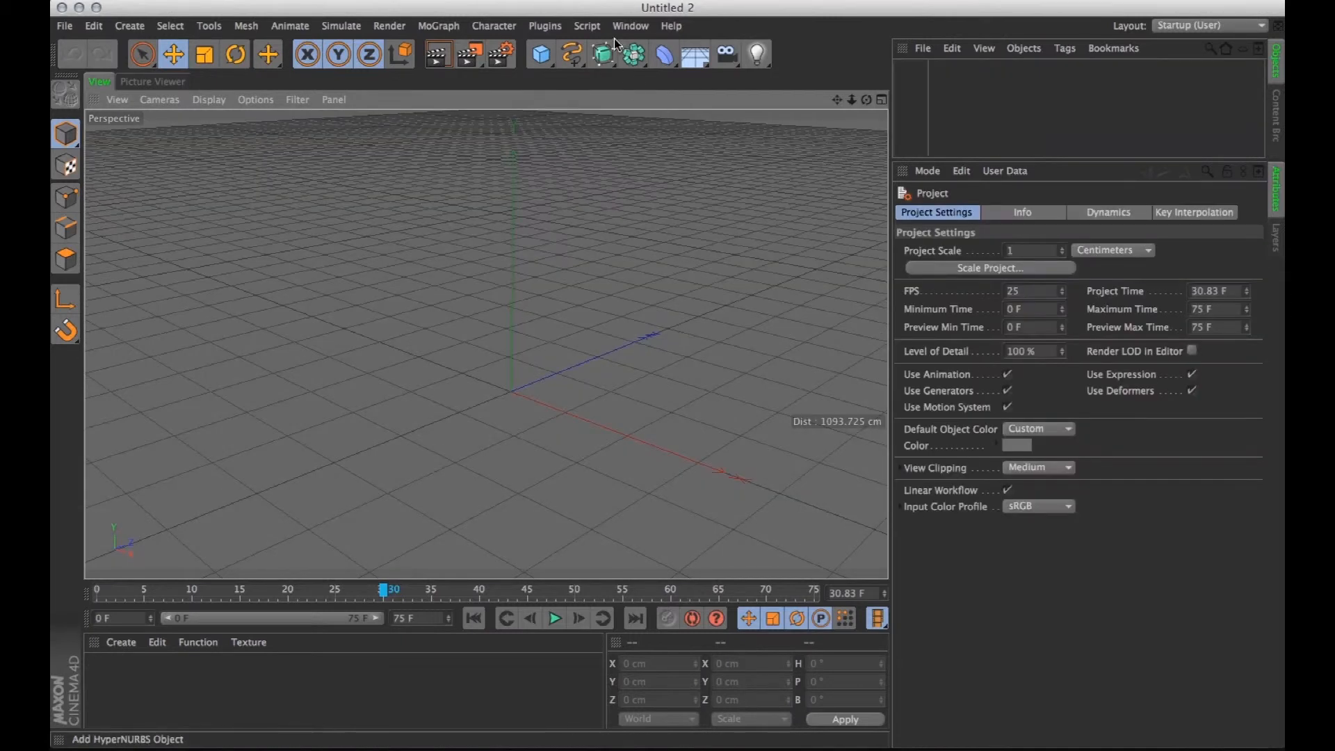
{"action": "left_click", "coordinate": [630, 26]}
{"action": "left_click", "coordinate": [650, 118]}
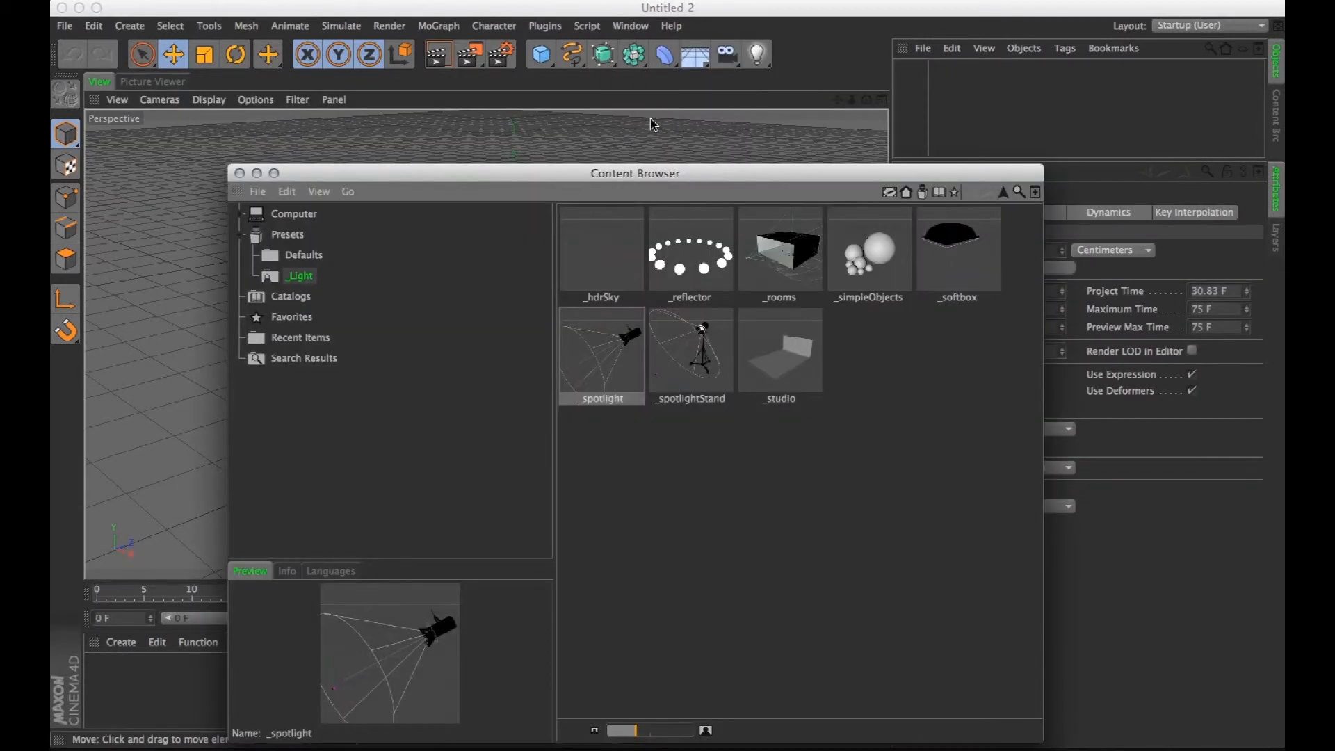
{"action": "double_click", "coordinate": [592, 260]}
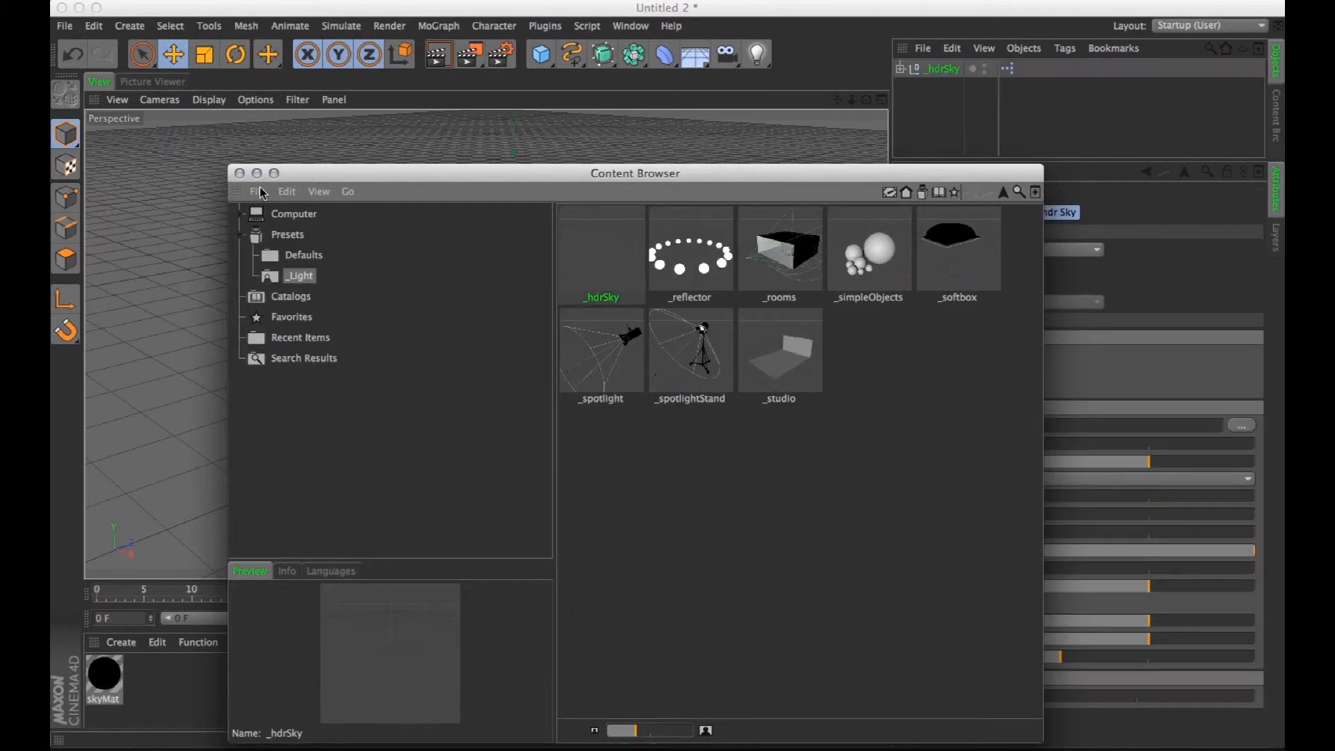
{"action": "left_click", "coordinate": [239, 173]}
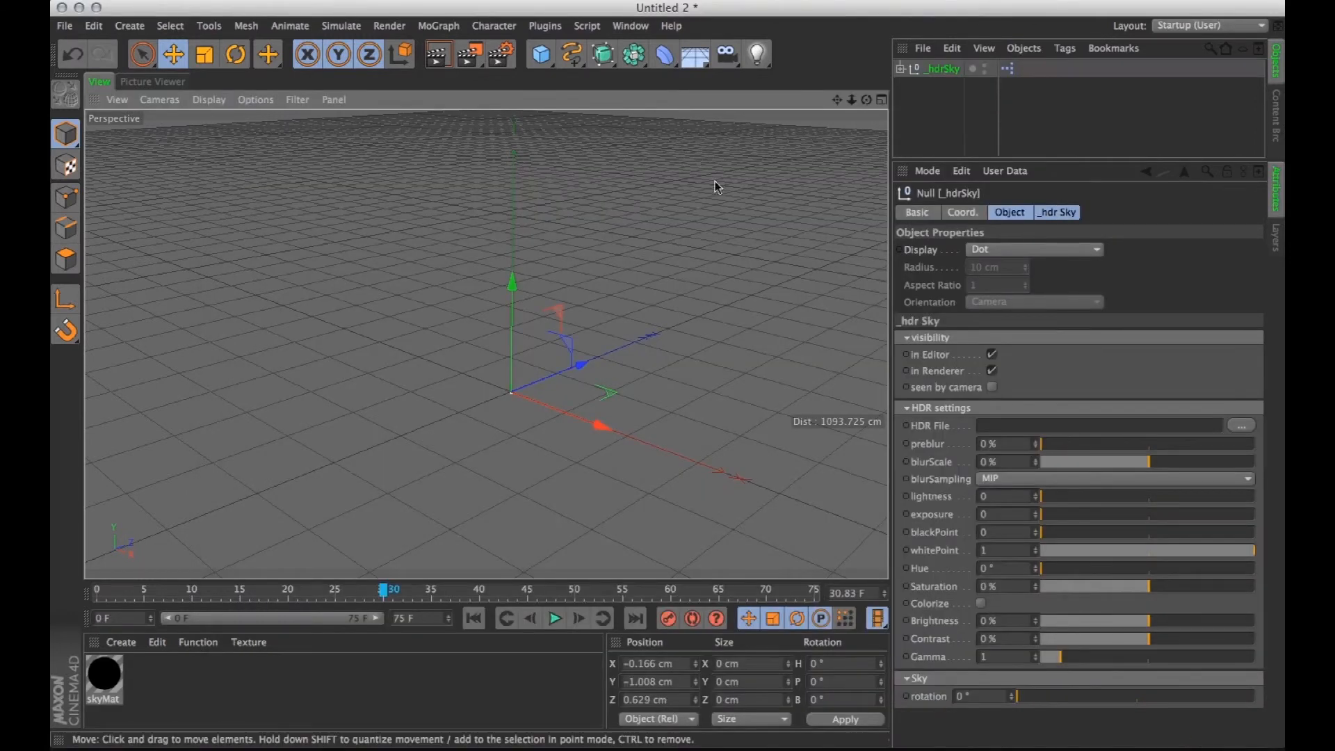
Load Church_HarvestLobby.hdr from the HDR folder as the _hdrSky's HDR file.
{"action": "left_click", "coordinate": [1241, 425]}
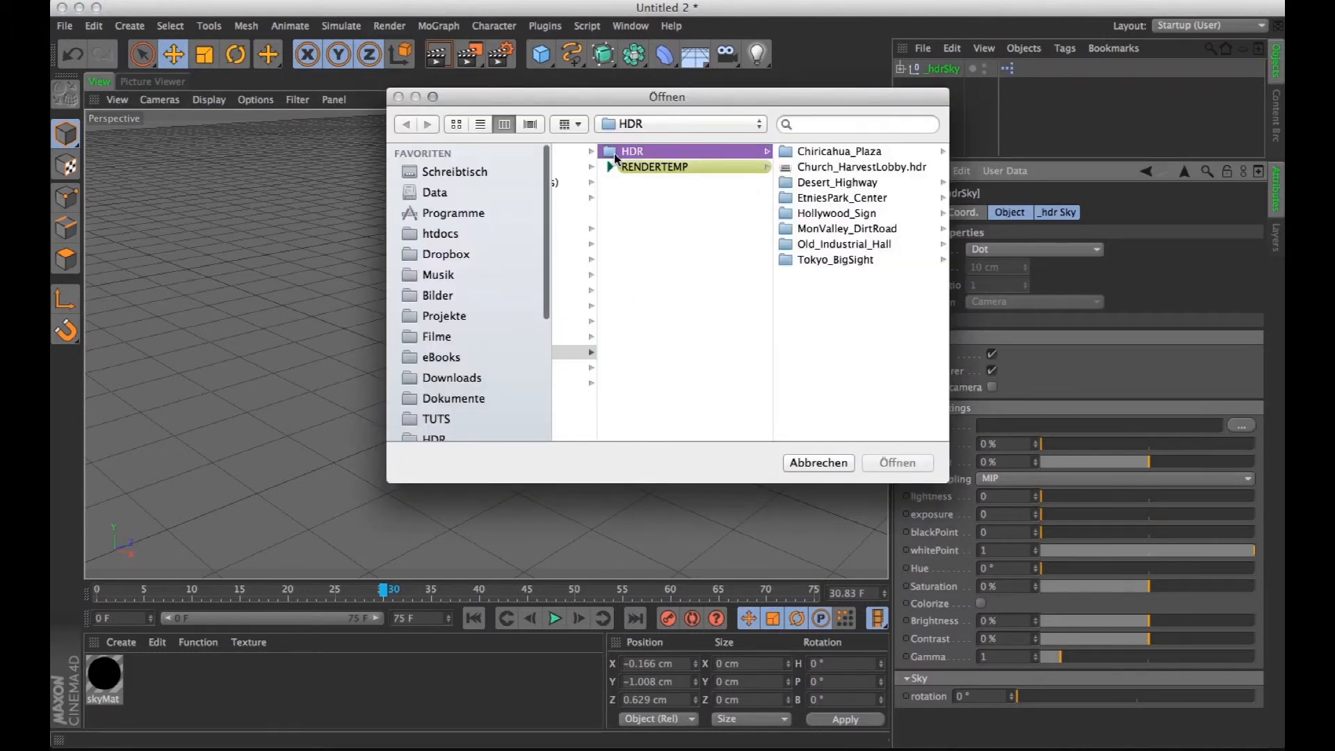
{"action": "double_click", "coordinate": [804, 167]}
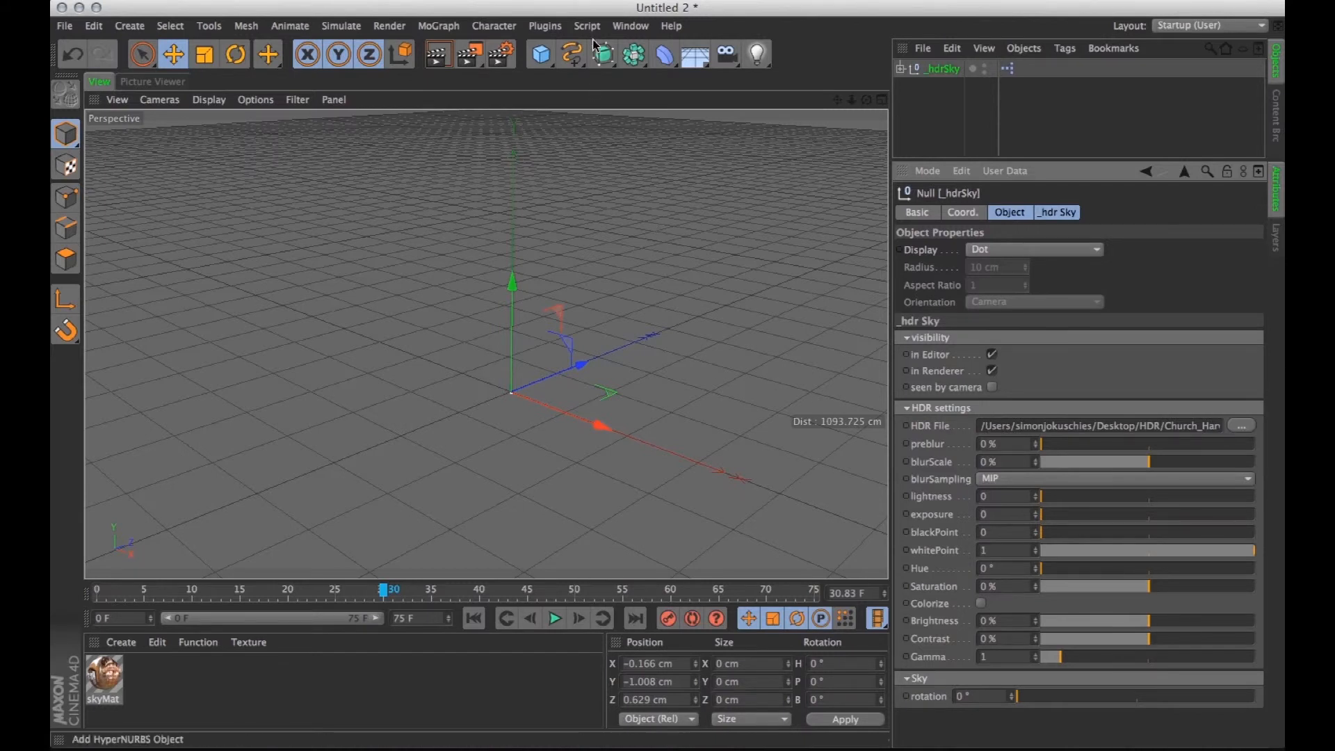
Add the _simpleObjects preset to the HDR sky scene, reselect _hdrSky and render the result.
{"action": "left_click", "coordinate": [630, 25]}
{"action": "left_click", "coordinate": [653, 117]}
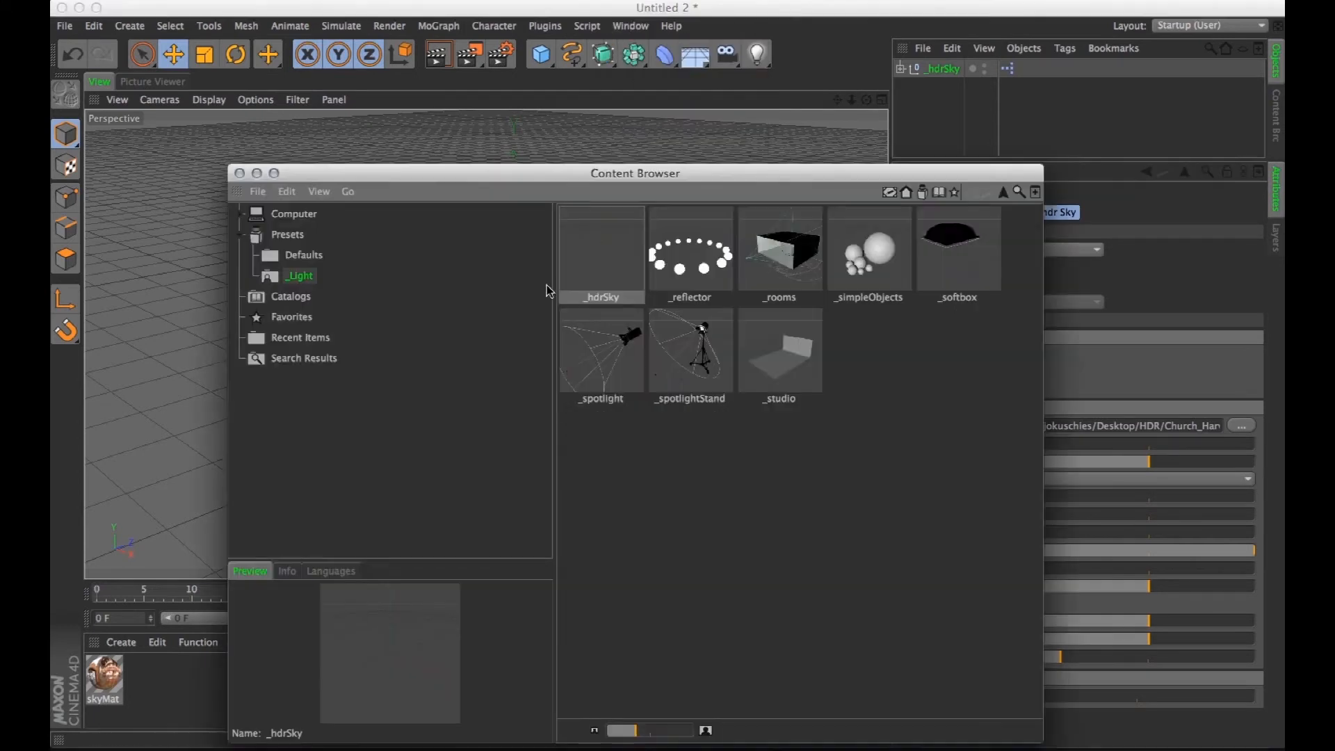
{"action": "double_click", "coordinate": [831, 264]}
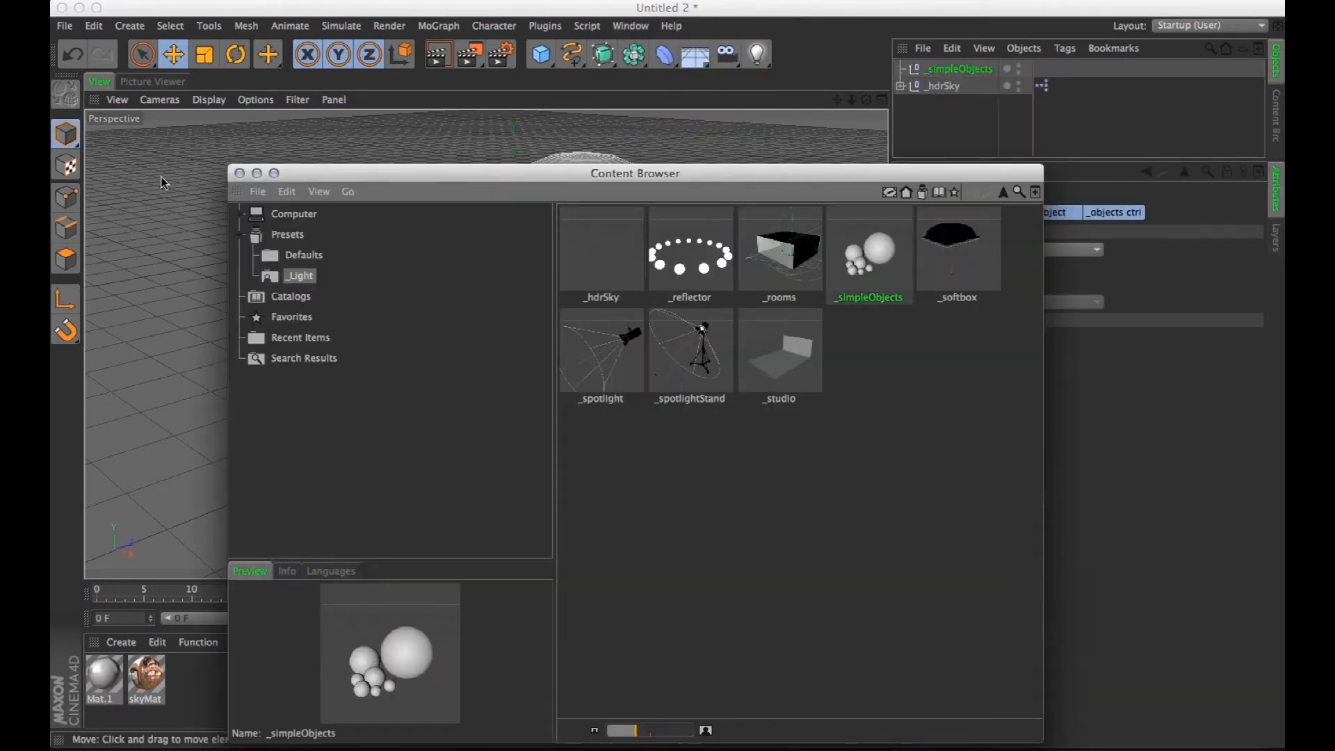
{"action": "left_click", "coordinate": [239, 173]}
{"action": "left_click", "coordinate": [944, 86]}
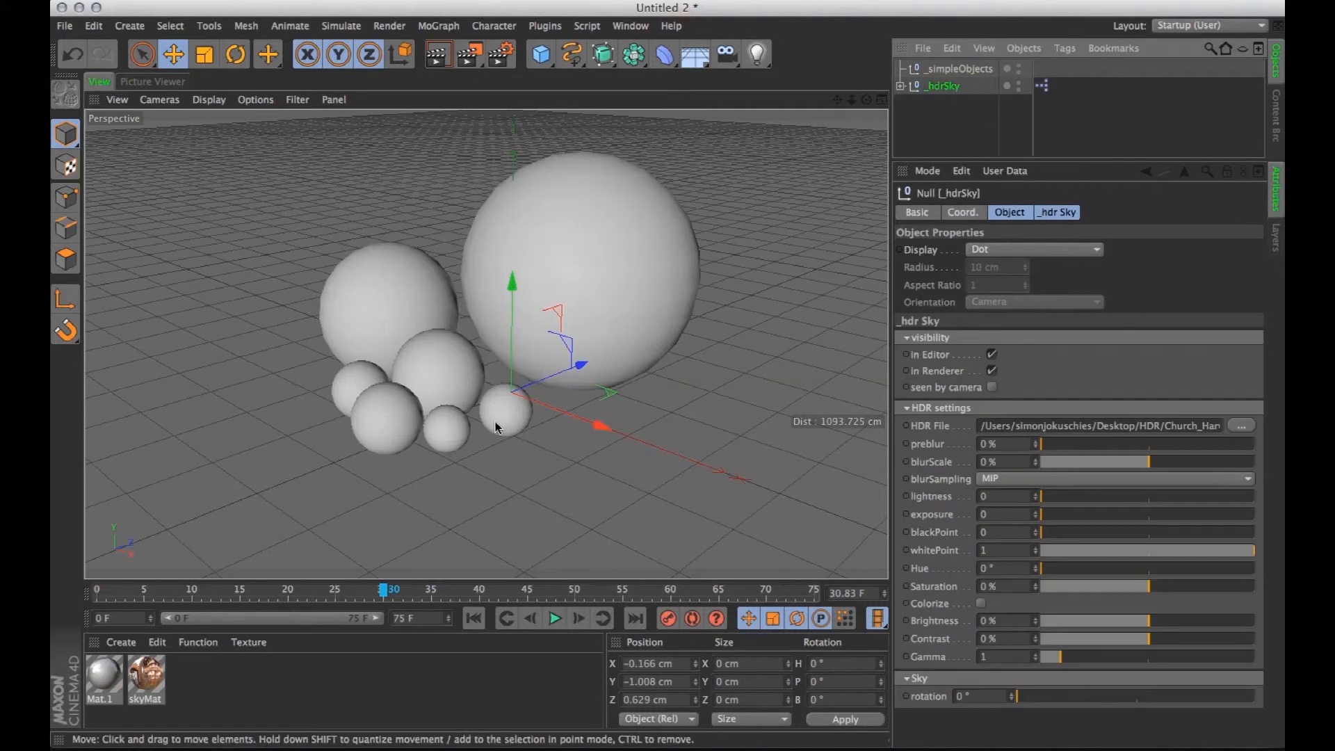
{"action": "key", "text": "shift+r"}
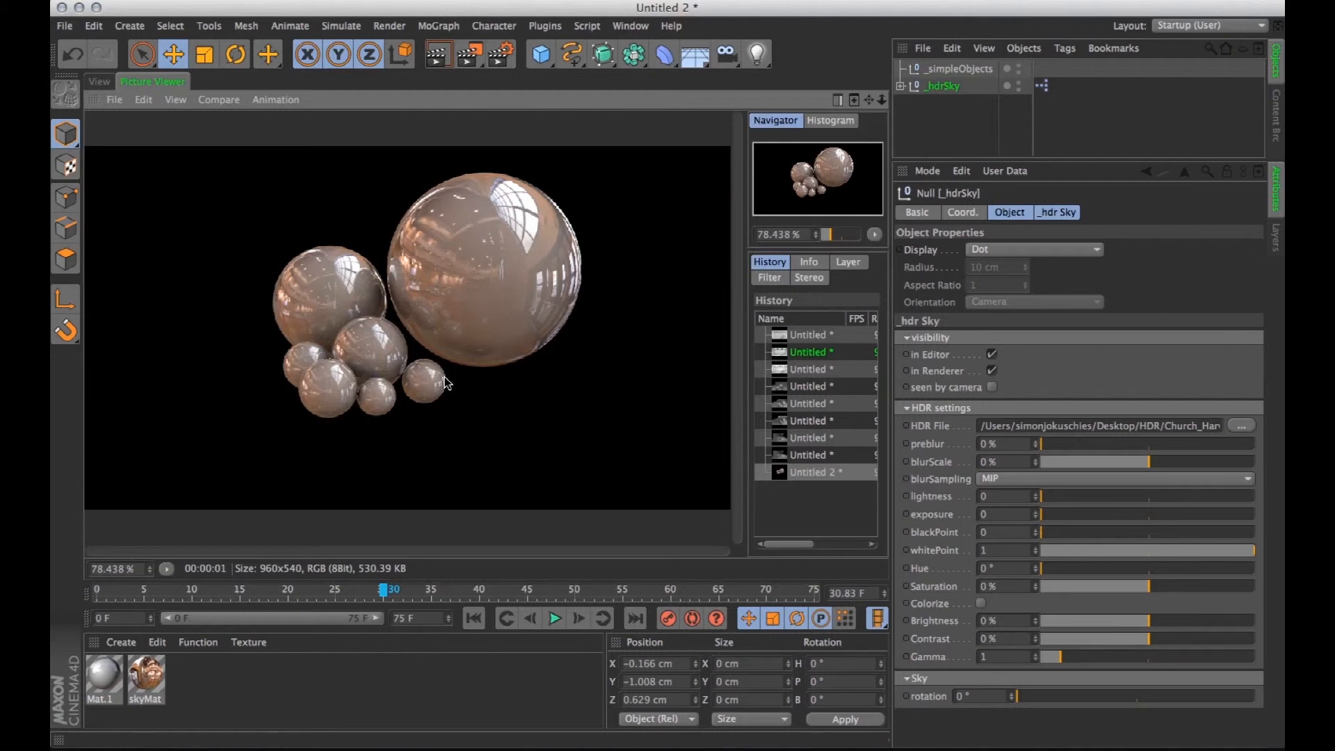
Set the _hdrSky's preblur to 22 % and render the balls again.
{"action": "left_click", "coordinate": [1058, 445]}
{"action": "left_click_drag", "start_coordinate": [1059, 446], "coordinate": [1088, 446]}
{"action": "key", "text": "shift+r"}
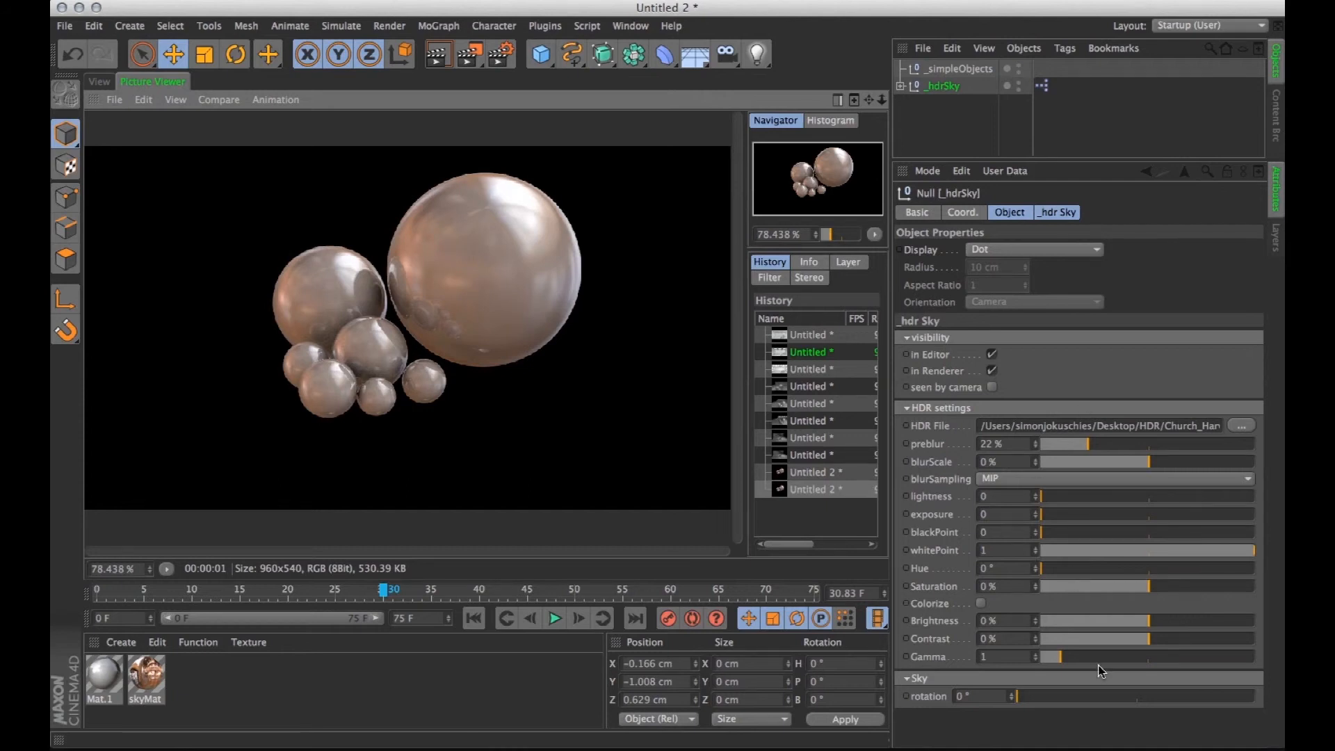
Open the Content Browser showing the _Light presets.
{"action": "left_click", "coordinate": [630, 25]}
{"action": "mouse_move", "coordinate": [637, 51]}
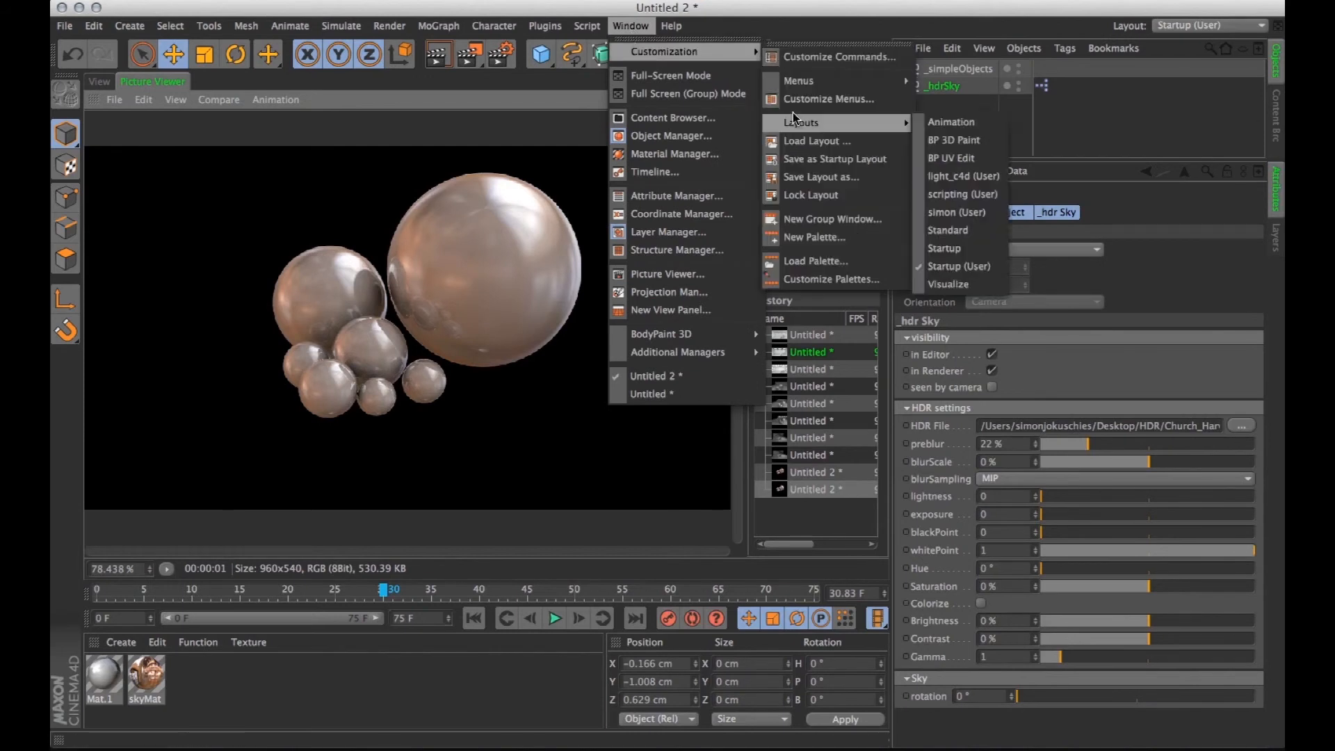
{"action": "left_click", "coordinate": [673, 120]}
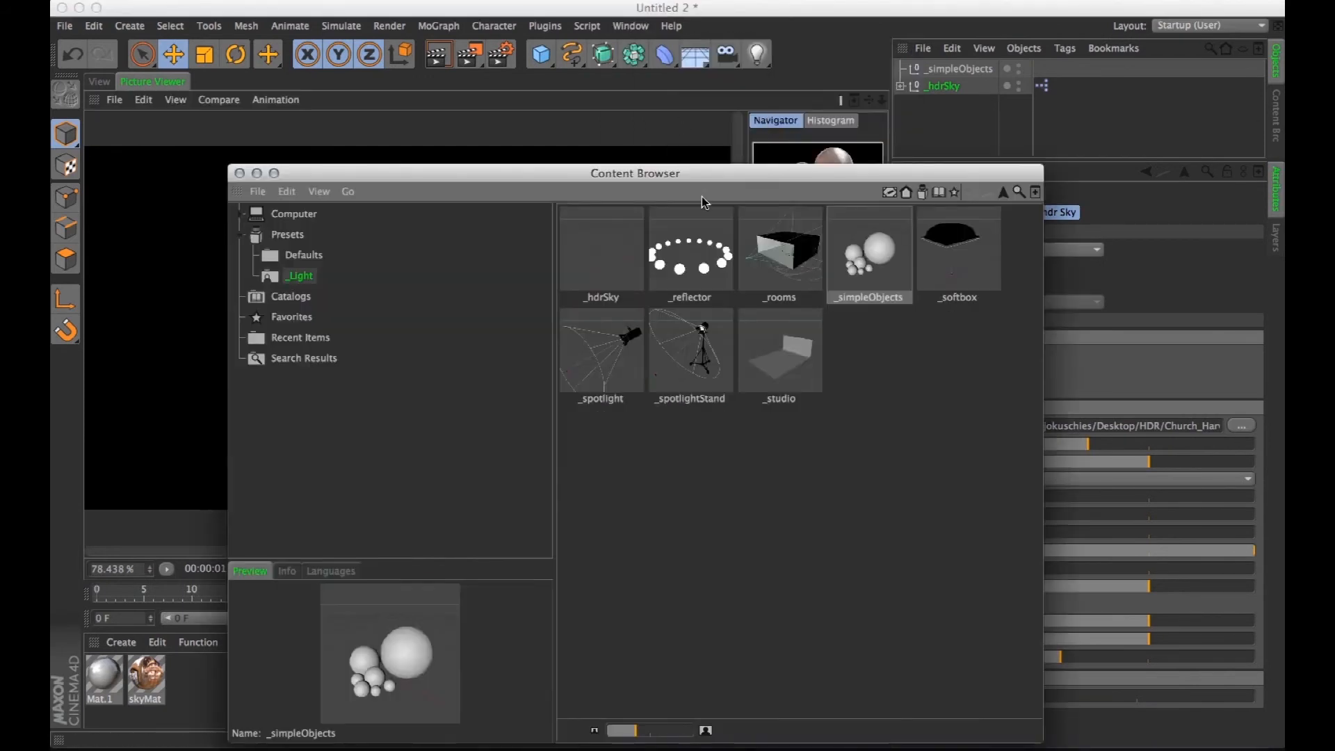